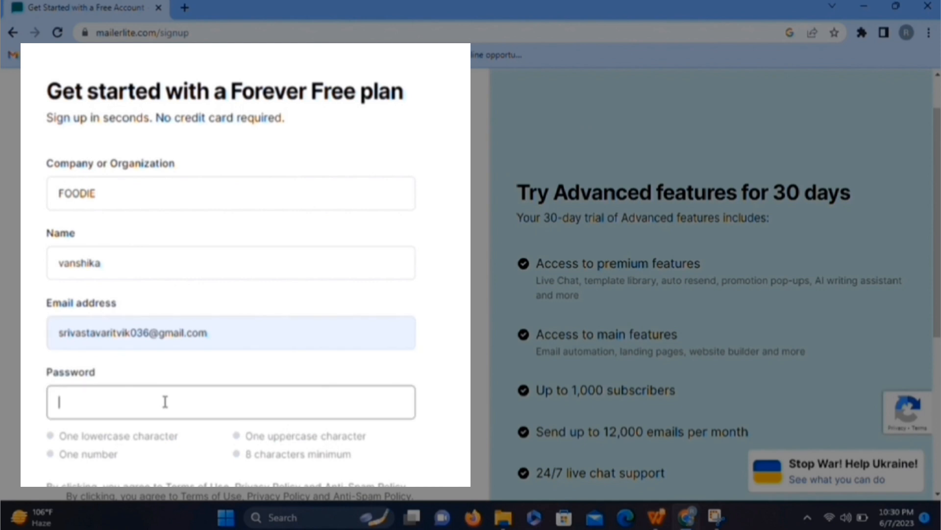
- Enter the account password in the sign-up form and create the account
type("V")
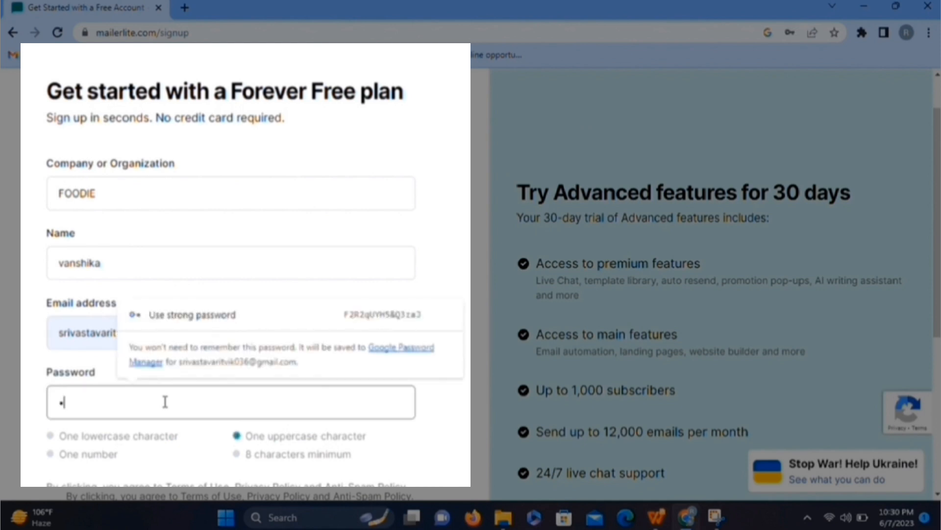
type("••••••••")
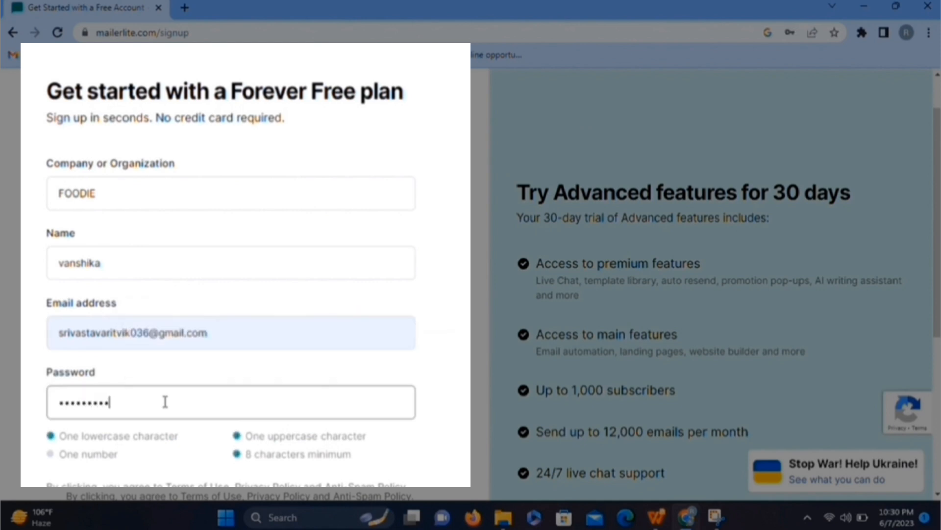
type("•••")
scroll(165, 402, "down", 3)
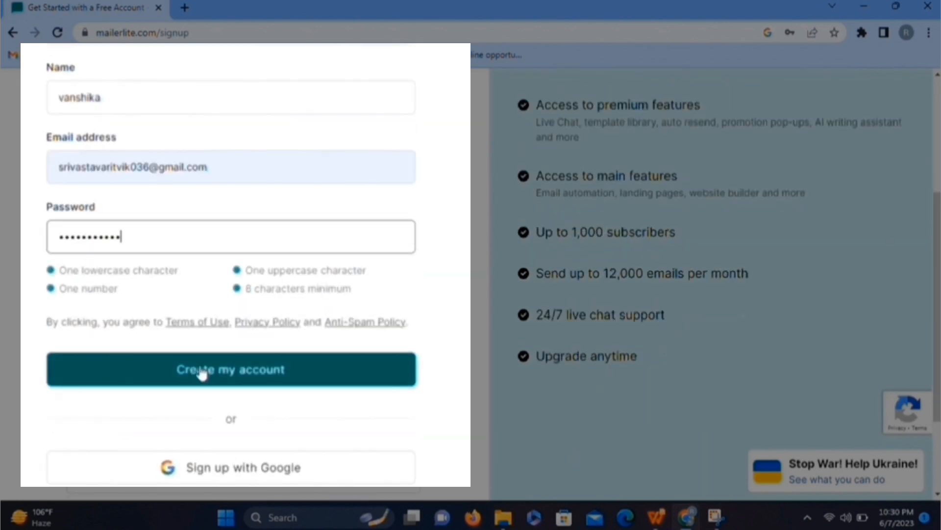
left_click(203, 371)
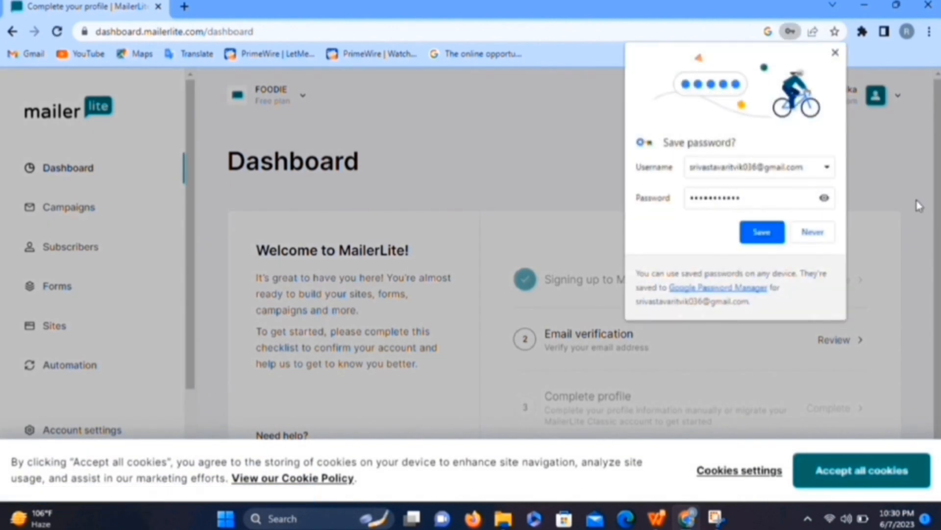
- Save the account login in the browser and accept all cookies on the dashboard
left_click(762, 233)
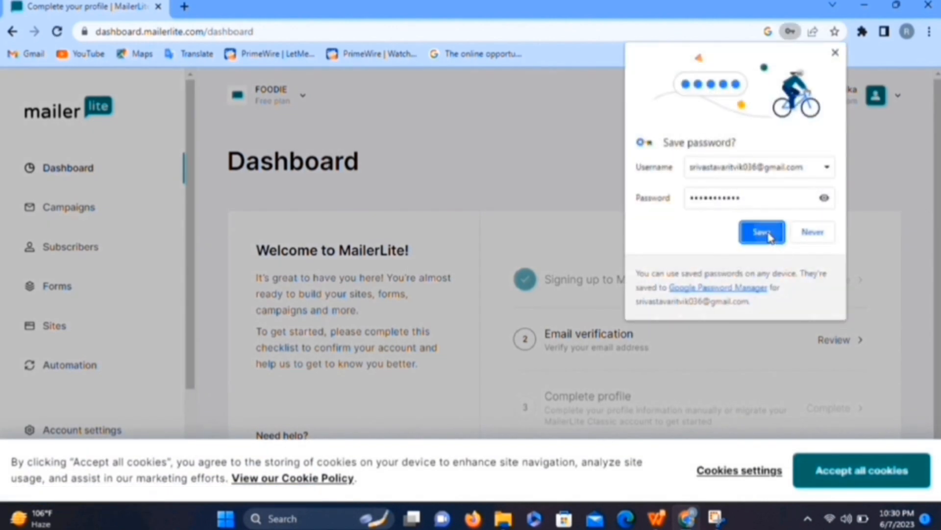
left_click(854, 472)
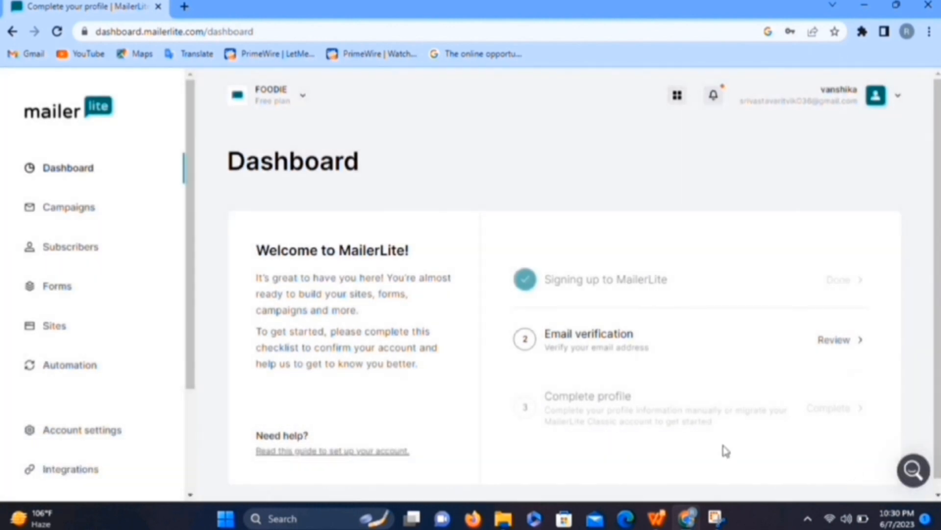
- Open MailerLite's "Please verify your email address" message in Gmail and verify the email address
scroll(657, 408, "down", 1)
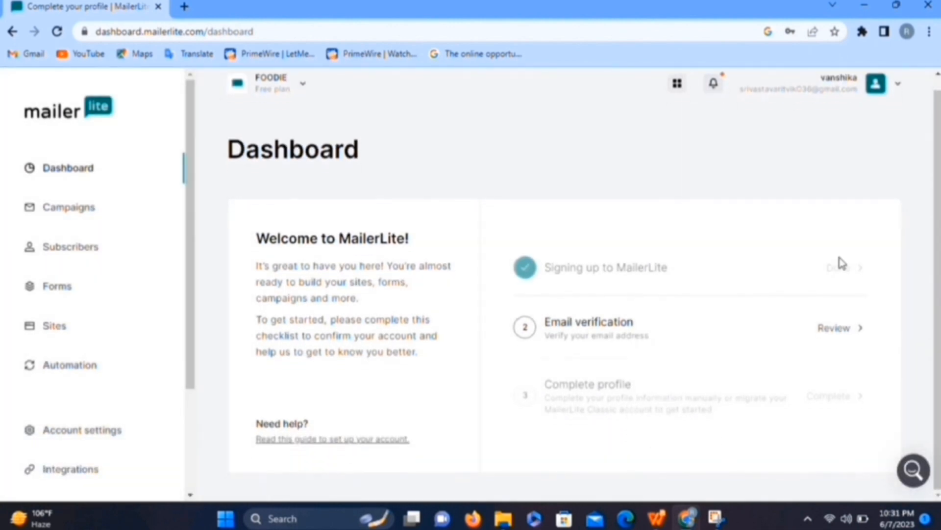
left_click(25, 54)
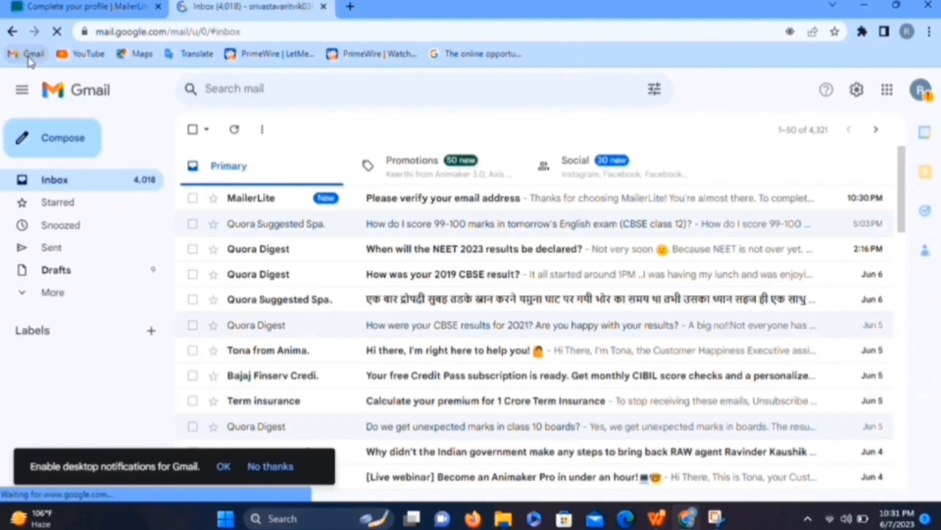
left_click(480, 196)
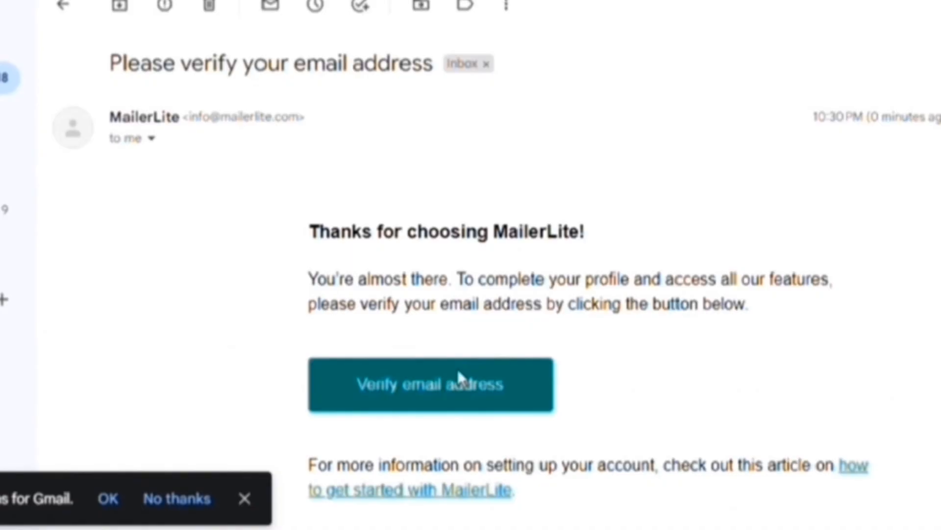
left_click(468, 377)
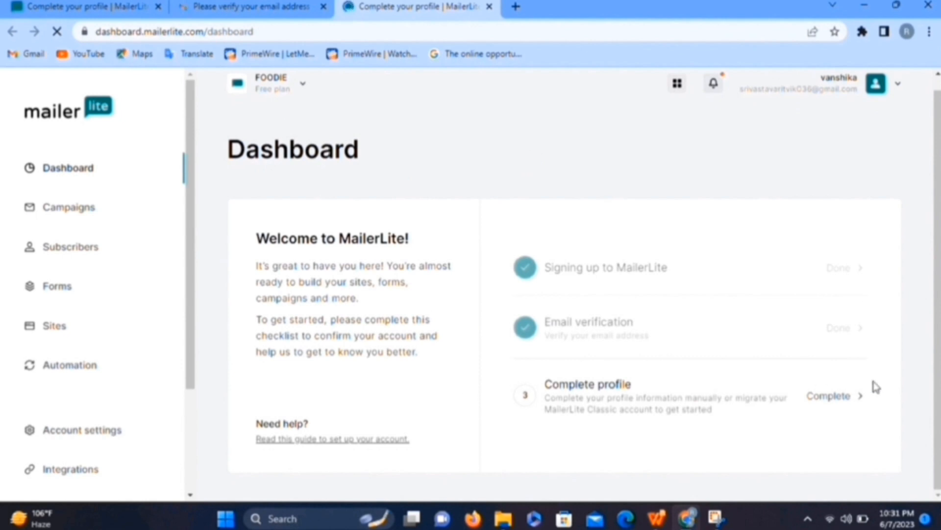
- Start completing the profile and answer No to having used other email marketing services, continuing to the Profile stage
left_click(842, 397)
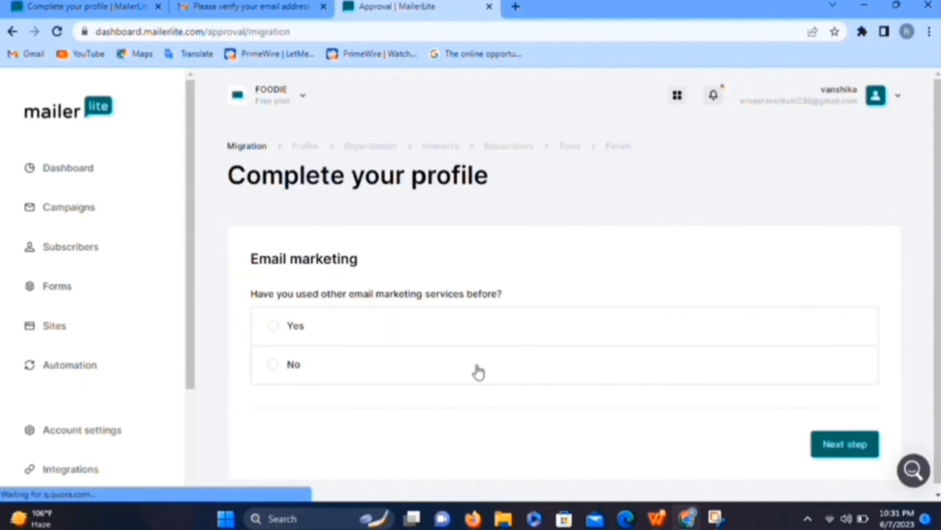
scroll(475, 371, "down", 1)
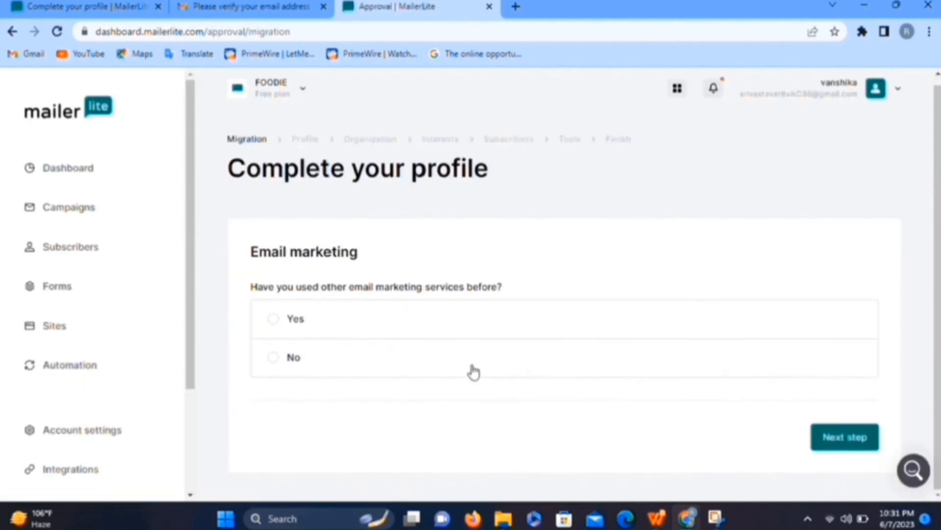
left_click(271, 363)
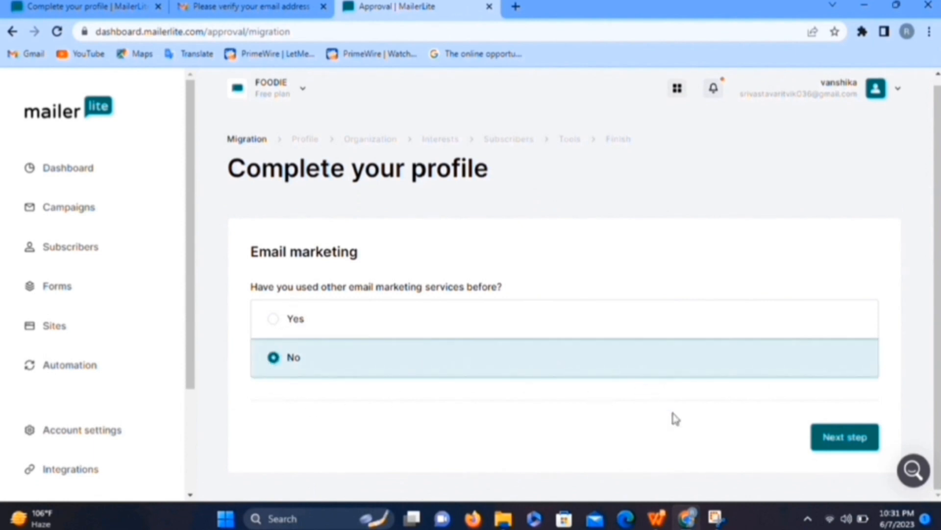
left_click(840, 444)
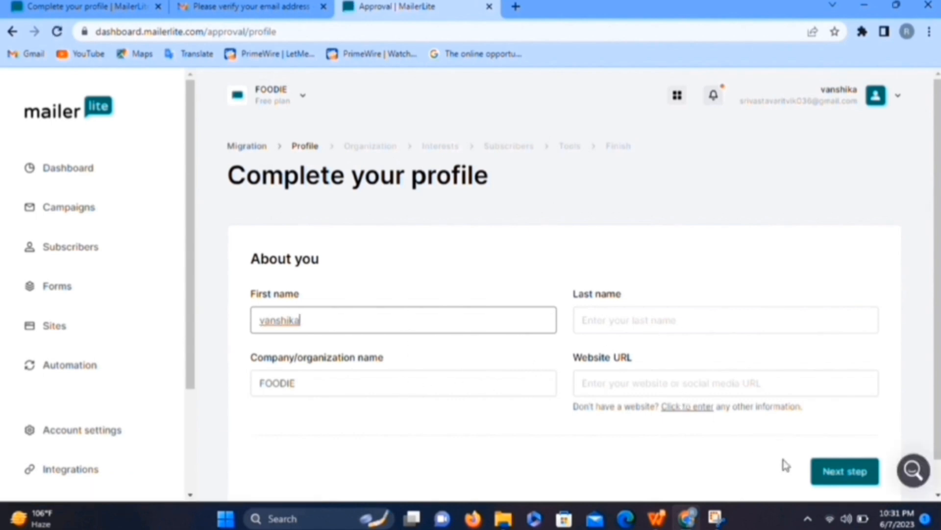
- Switch the website URL to other information, enter "I am a beginner" and submit the About you details
left_click(728, 380)
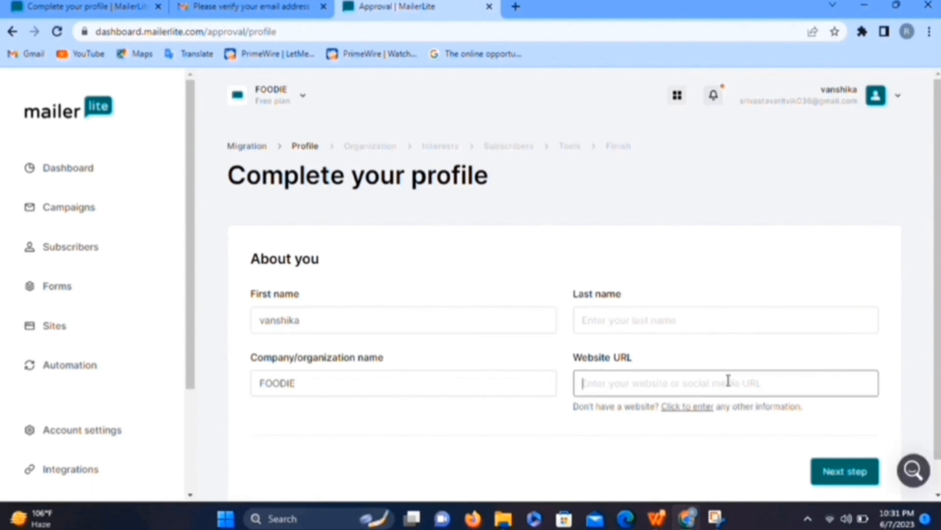
left_click(695, 406)
type("I m")
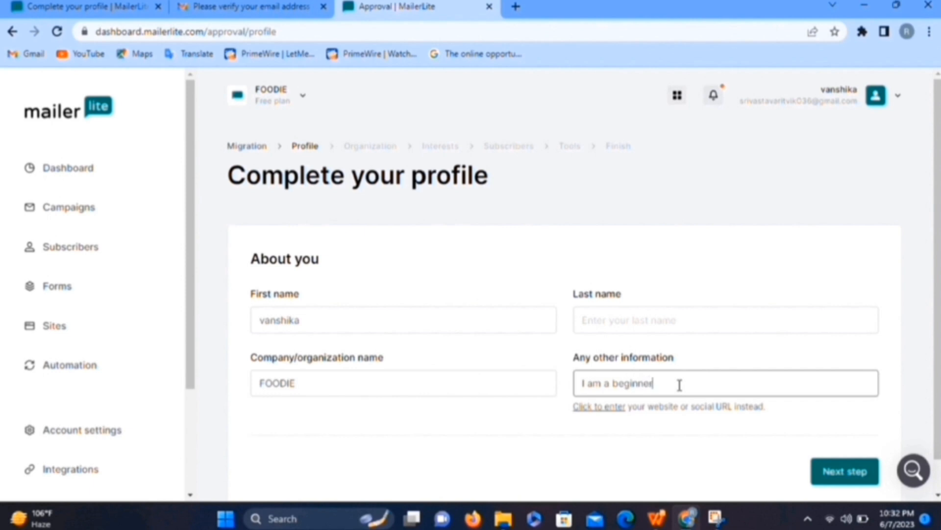
left_click(839, 470)
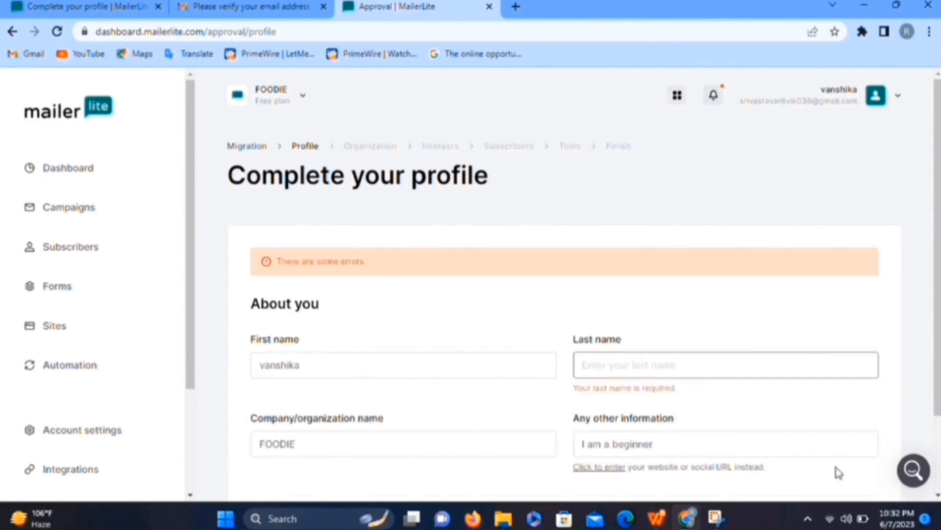
- Enter the last name in the About you form and continue to the Organization stage
left_click(661, 365)
type("si")
type("ivastava")
scroll(661, 365, "down", 2)
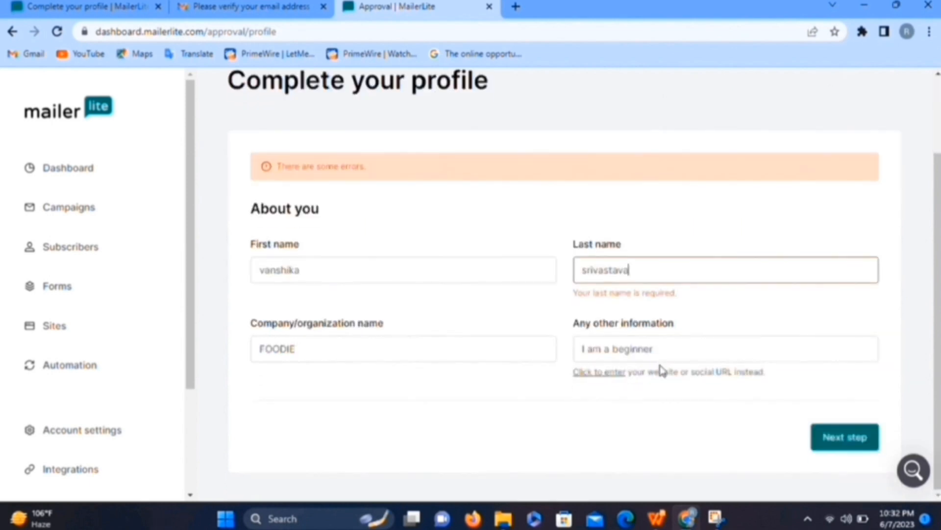
left_click(838, 437)
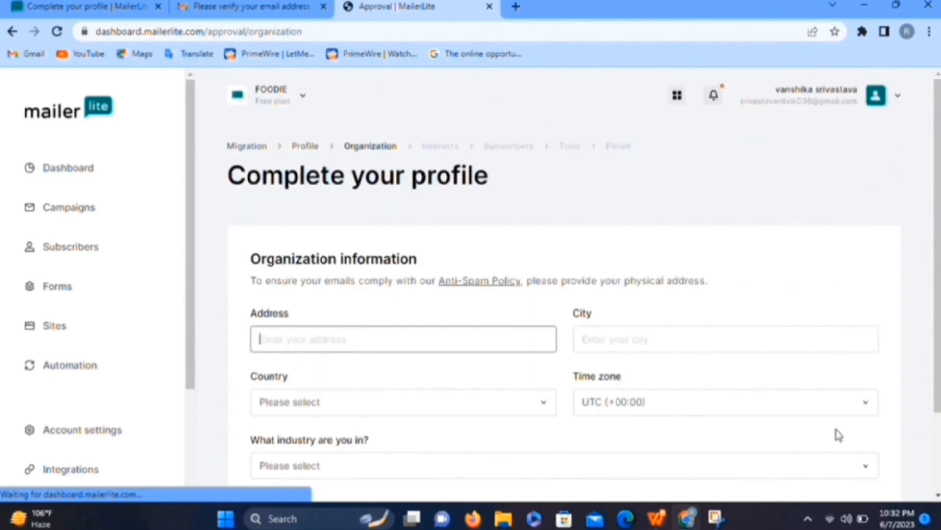
- Fill in the organization's address and city, choose India as country and Blogger as industry, and continue
scroll(695, 388, "down", 2)
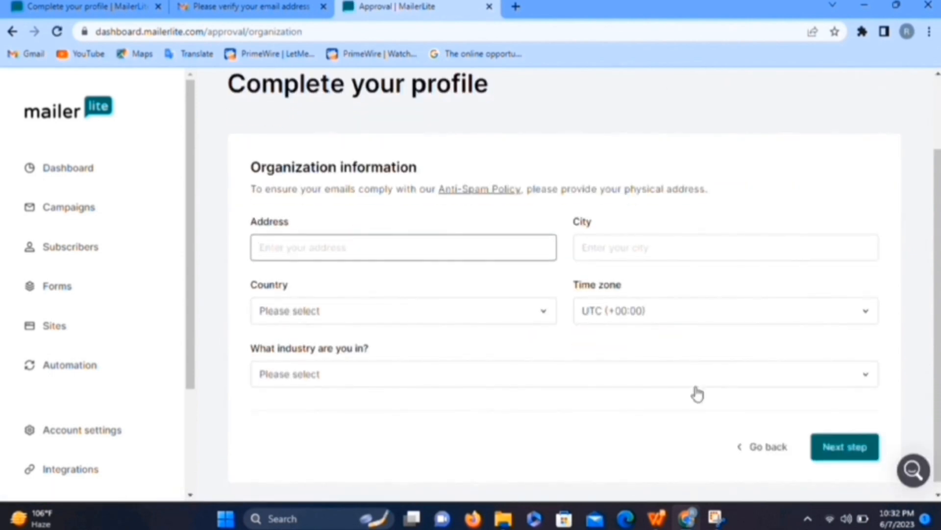
type("lucknow")
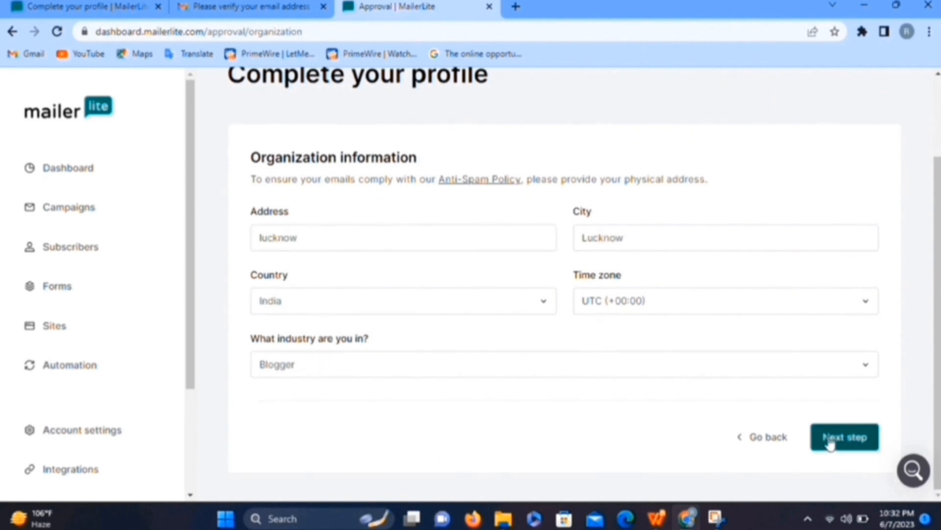
left_click(832, 443)
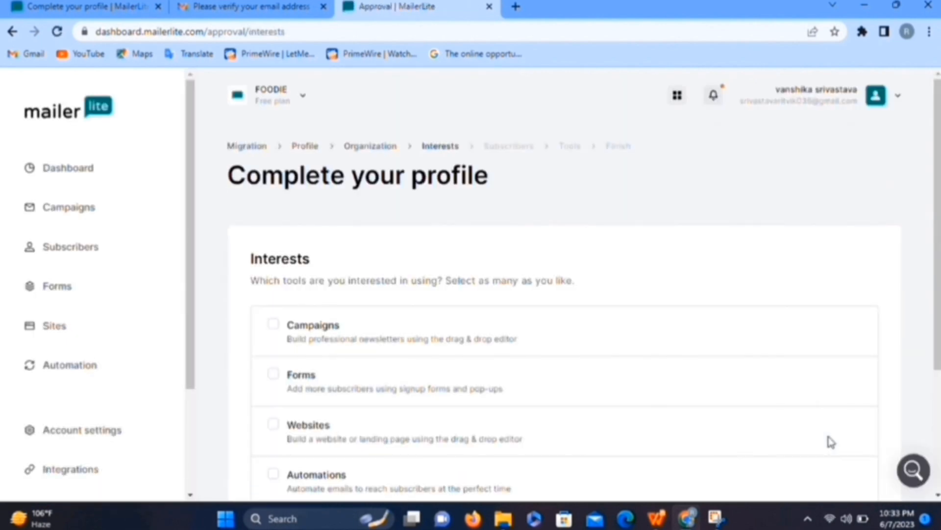
- Choose Websites as the tool of interest and continue to the Subscribers stage
scroll(346, 322, "down", 2)
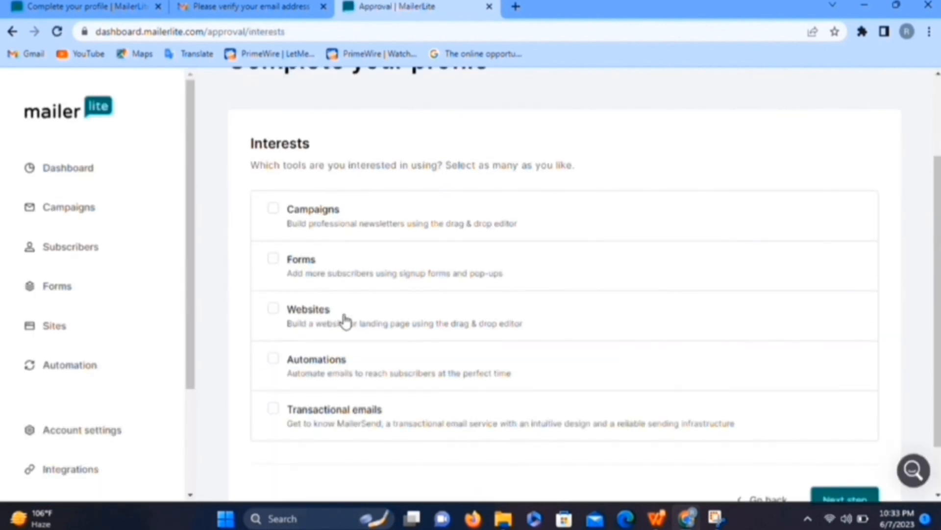
left_click(346, 321)
scroll(598, 357, "down", 2)
left_click(845, 436)
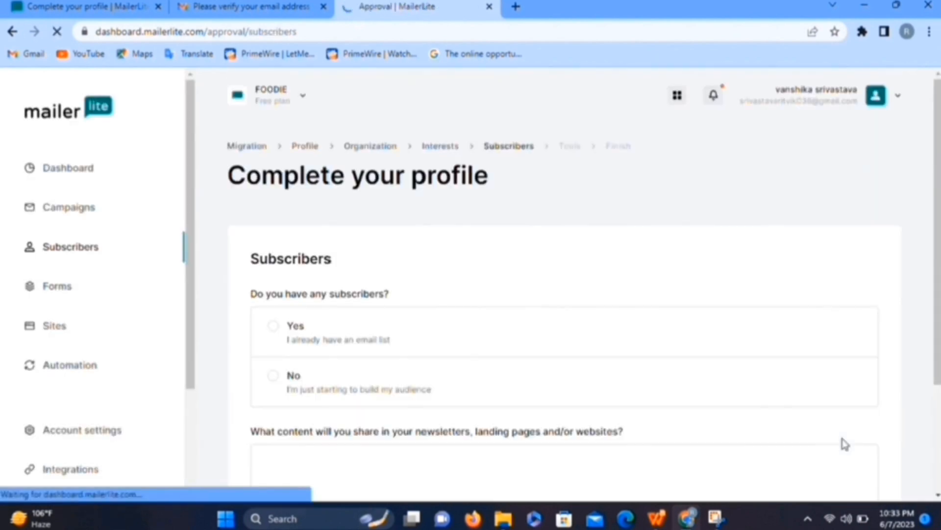
- Answer No to having subscribers, describe the shared content as "New blogs, food challenge videos etc." and continue
left_click(273, 375)
scroll(420, 427, "down", 2)
left_click(356, 343)
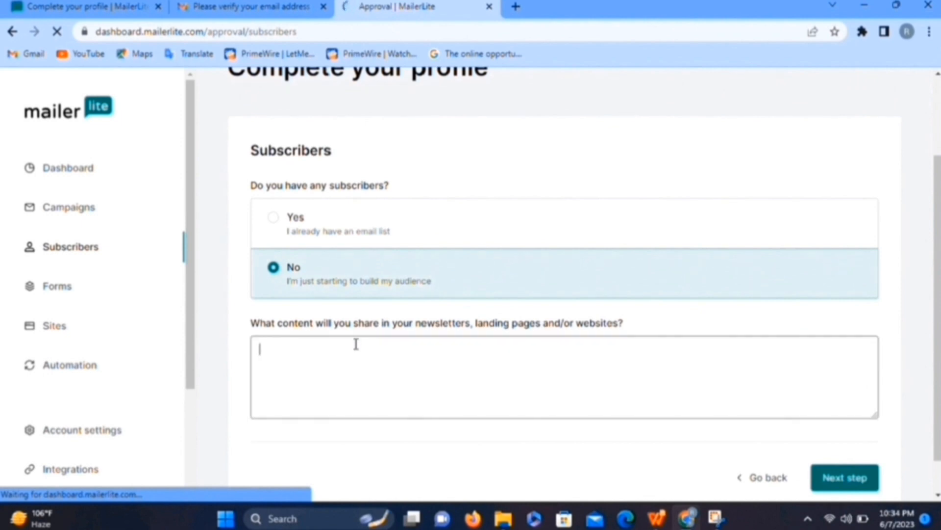
type("New blogs")
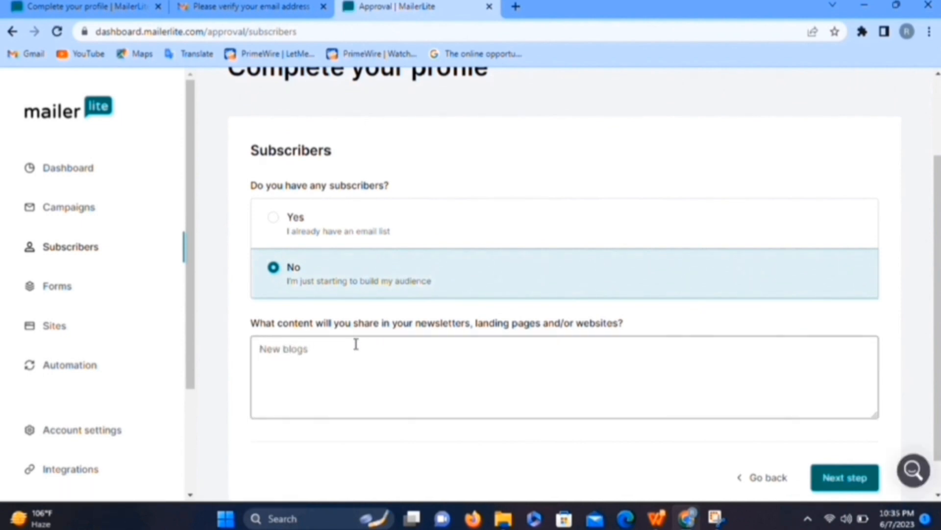
type(", food challenge videos etc.")
scroll(799, 420, "down", 1)
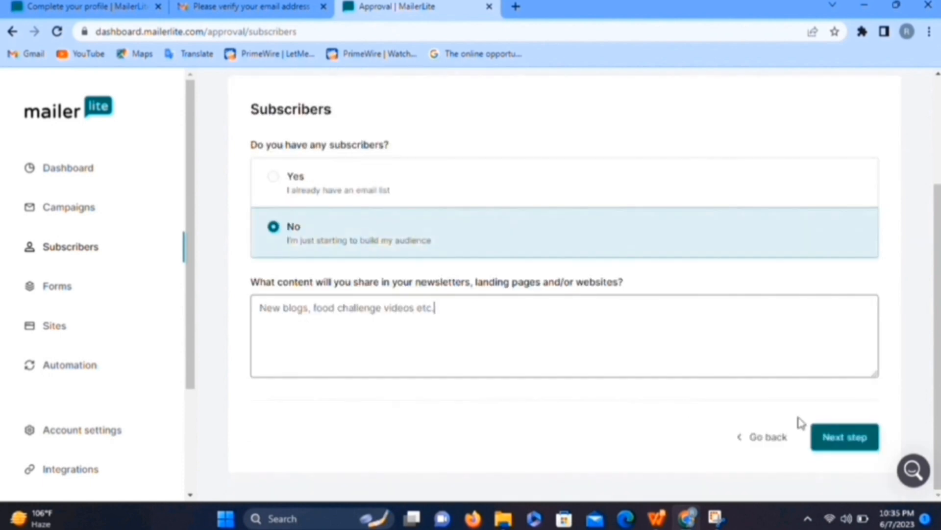
left_click(829, 438)
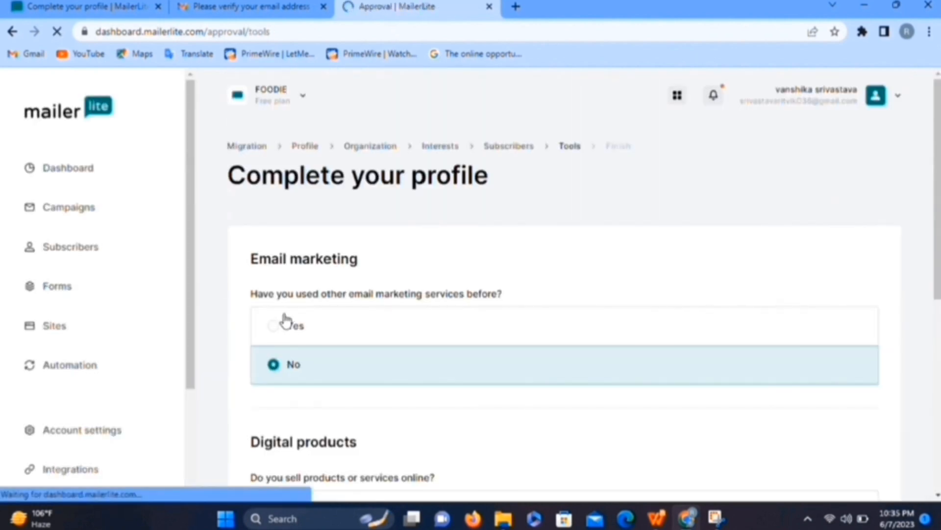
- Answer No to selling products or services online and to having used other website builders, and continue
scroll(286, 322, "down", 5)
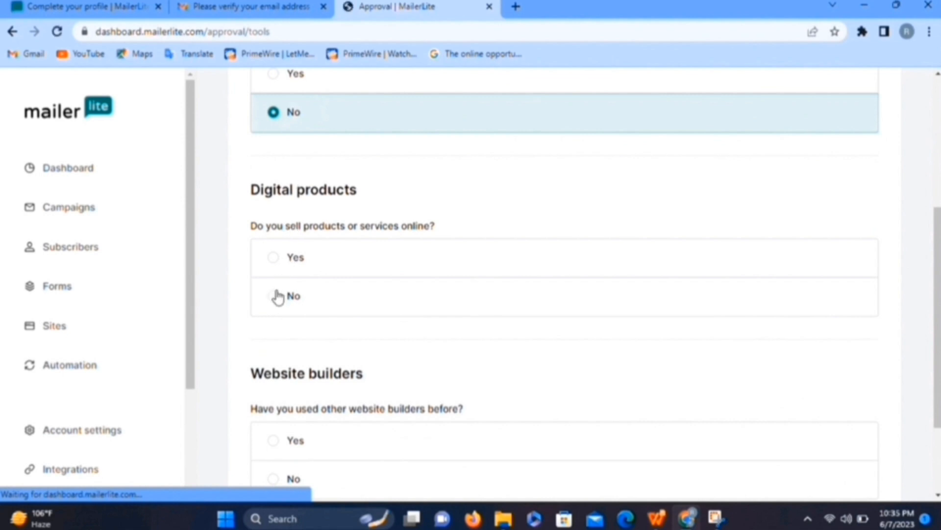
left_click(277, 297)
scroll(392, 351, "down", 2)
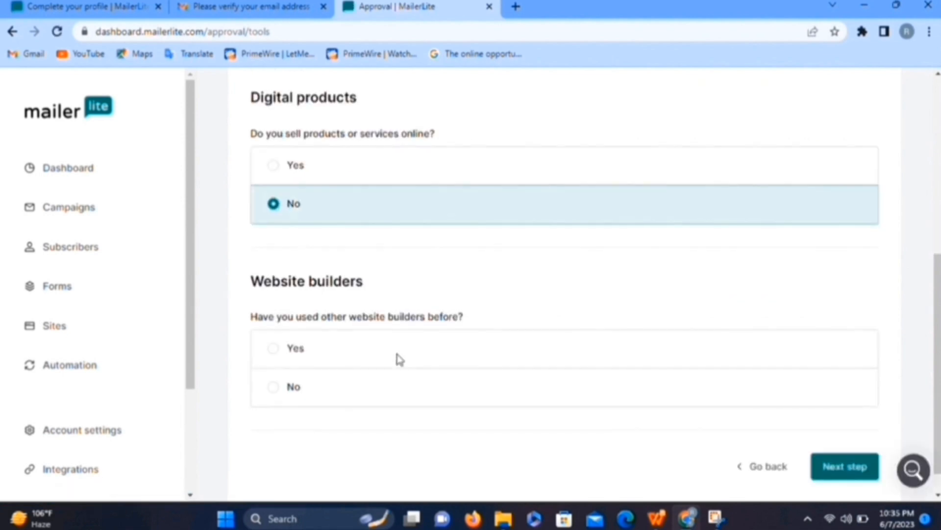
scroll(399, 359, "down", 1)
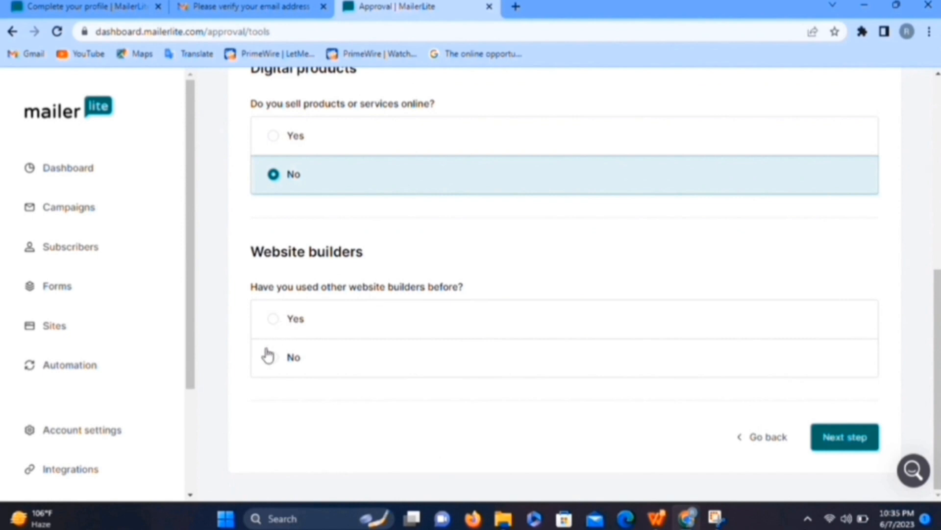
left_click(273, 364)
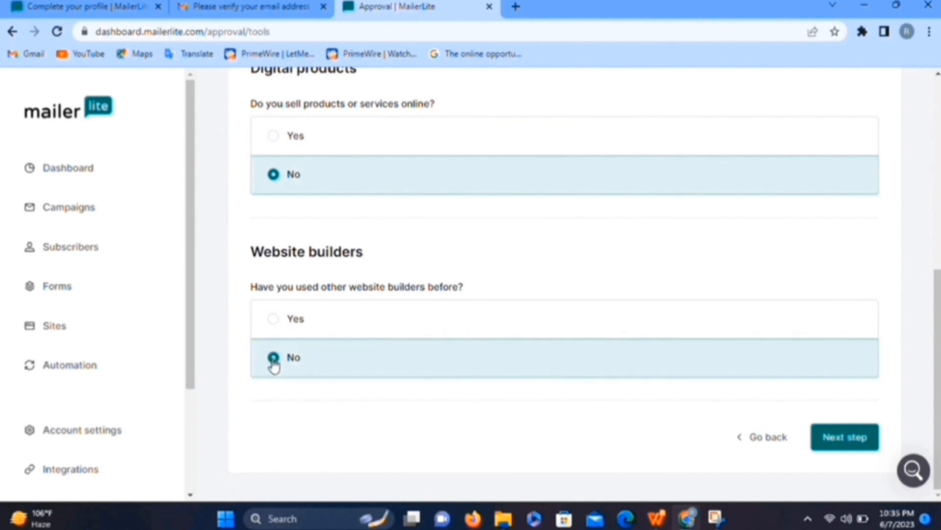
left_click(844, 439)
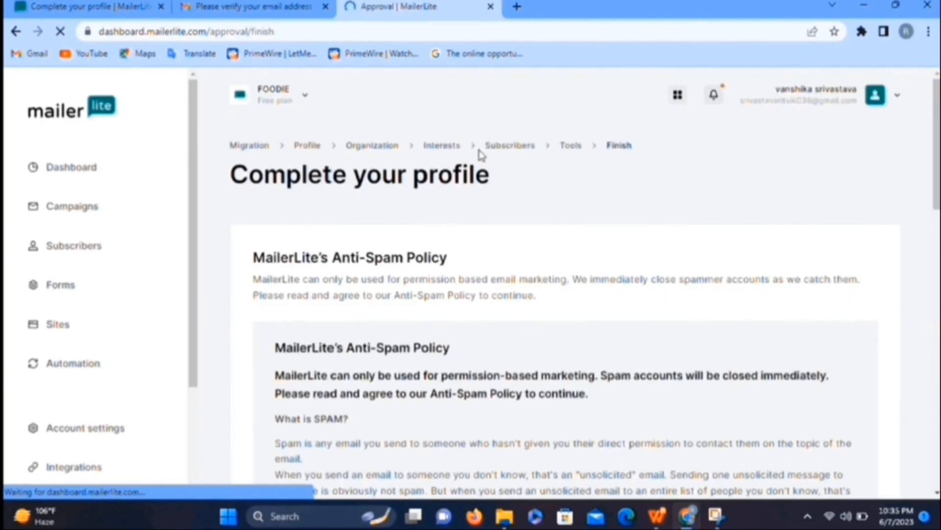
- Agree to MailerLite's Anti-Spam policy at the end of the profile questionnaire and confirm the profile
scroll(568, 378, "down", 5)
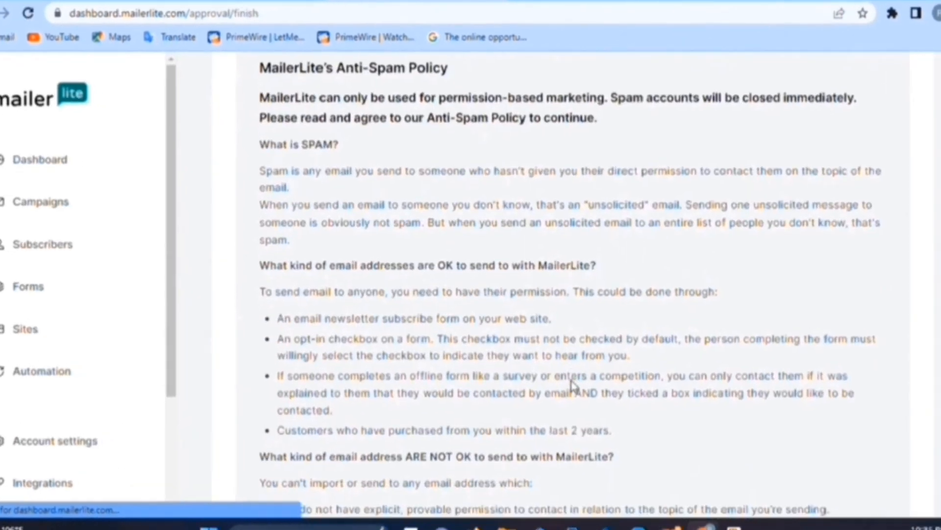
scroll(567, 378, "down", 10)
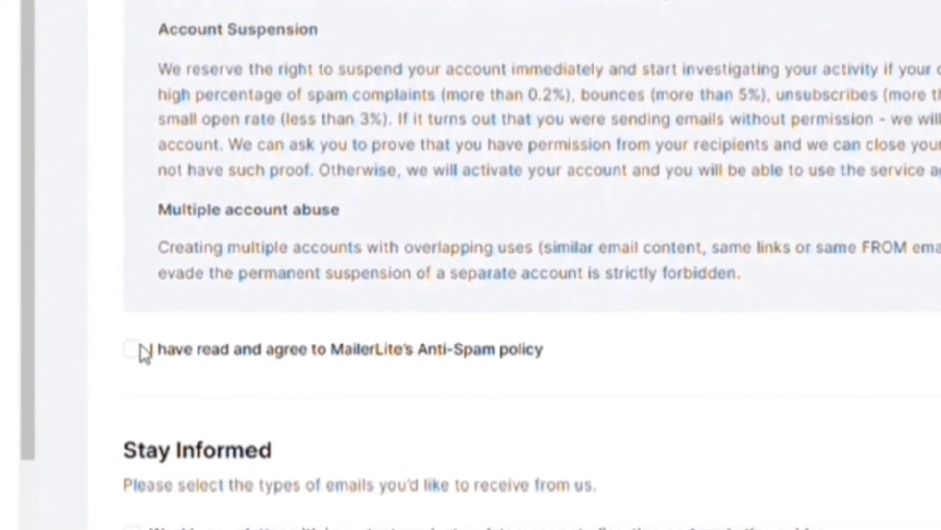
left_click(143, 351)
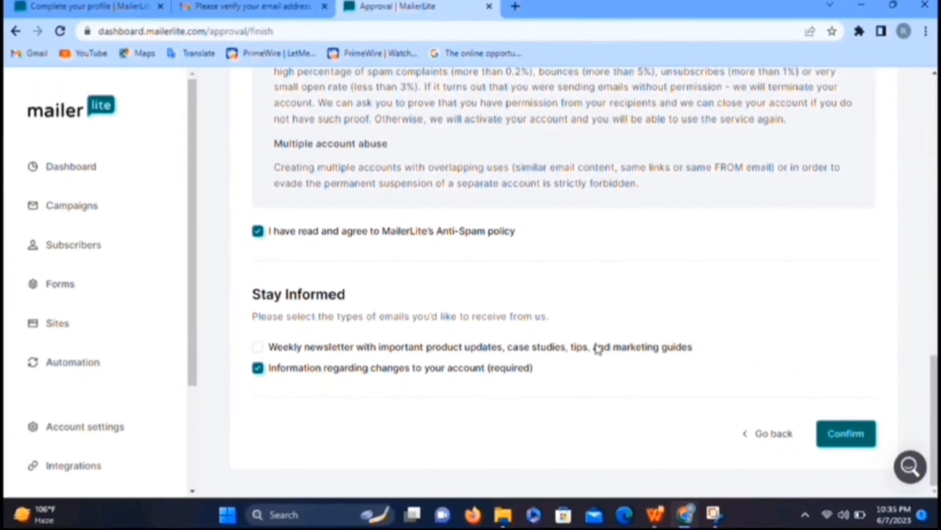
left_click(849, 440)
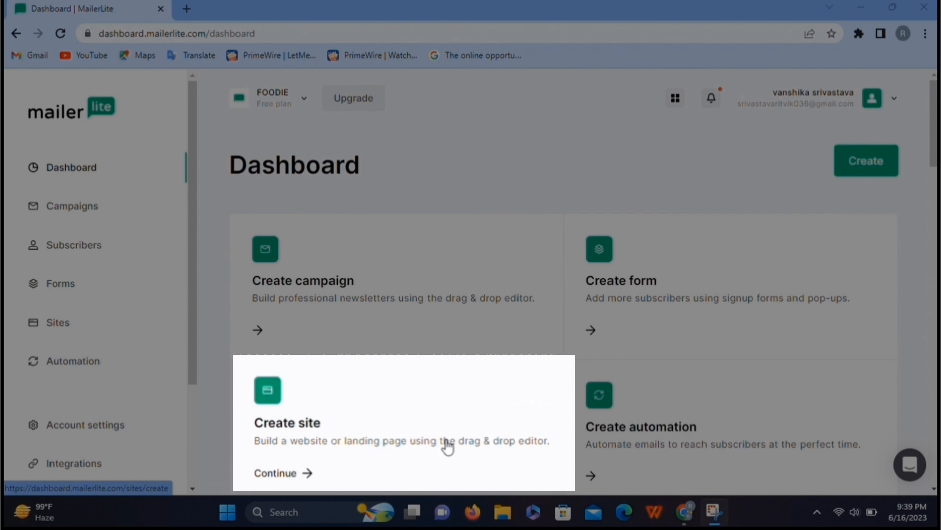
- Go to site creation from the dashboard and start creating the first landing page
left_click(448, 447)
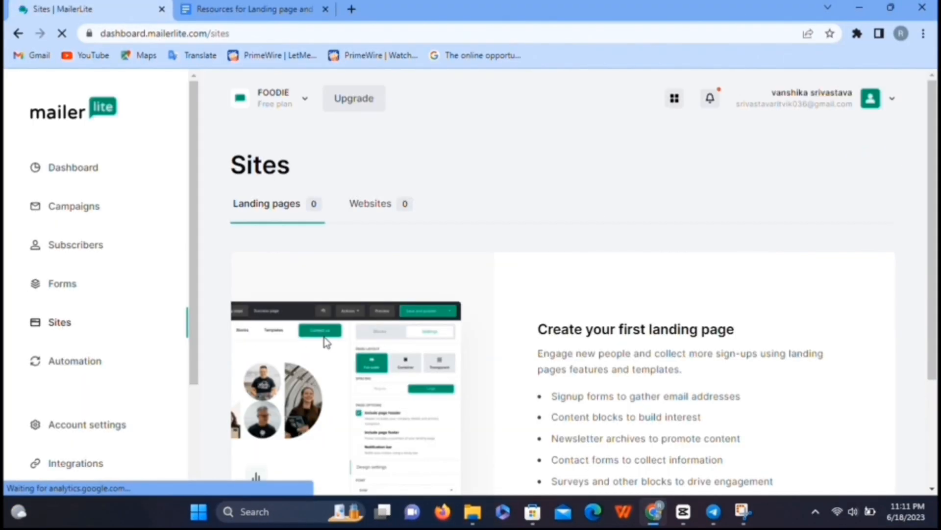
scroll(325, 336, "down", 2)
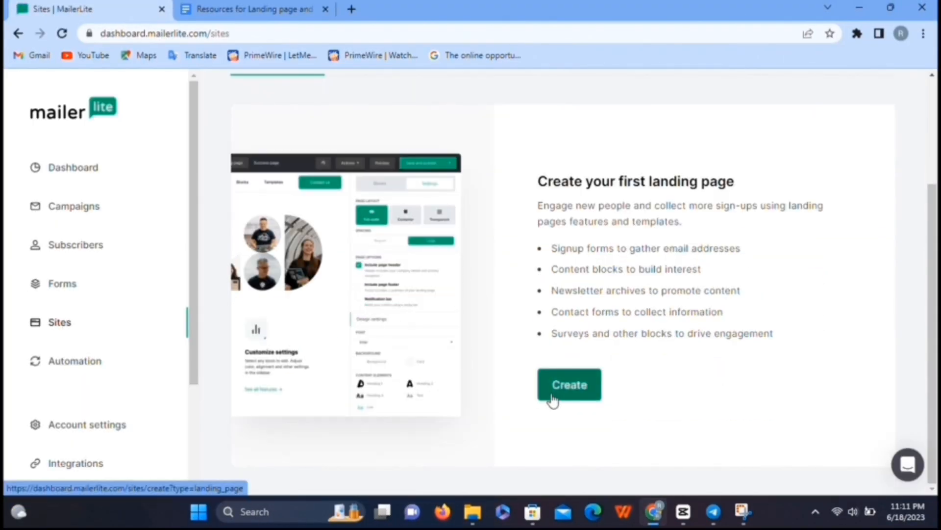
left_click(553, 397)
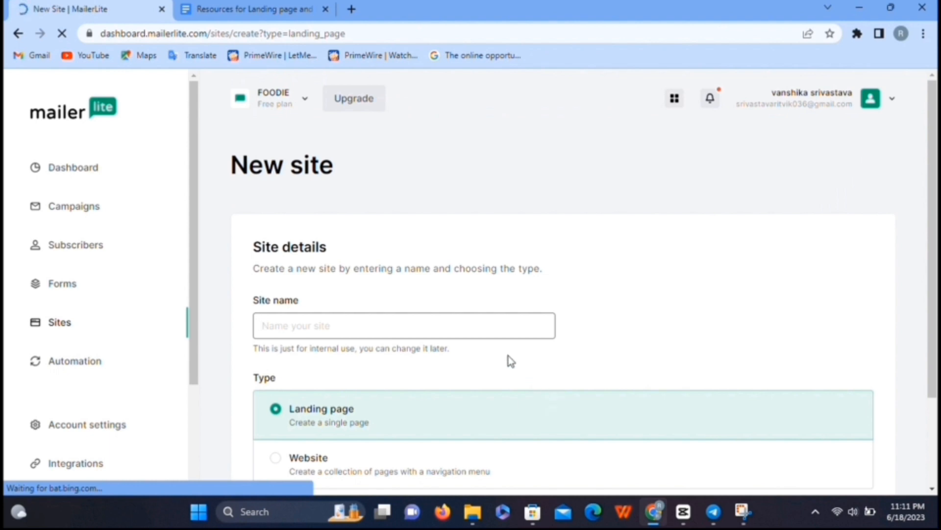
- Name the landing page site "masterclass", save it, and assign all subscriber groups before continuing to the content stage
left_click(395, 326)
type("m")
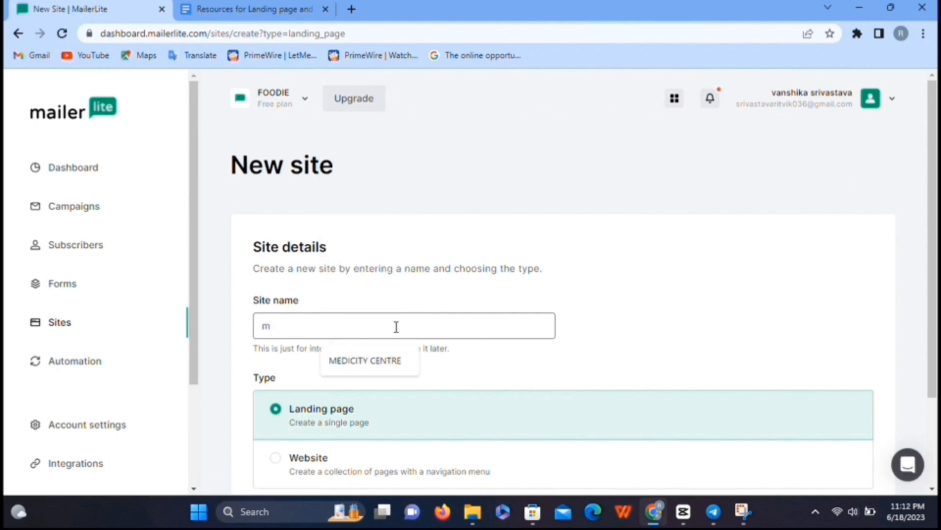
type("asterclass")
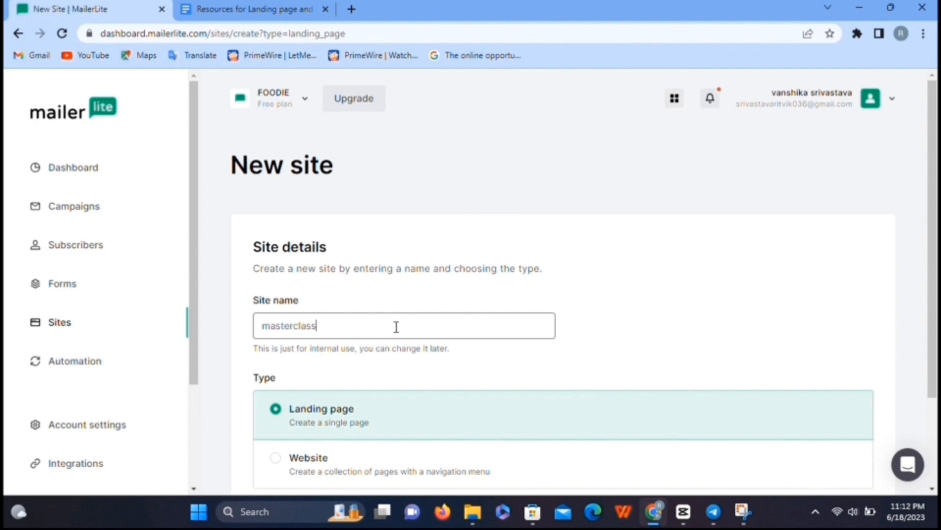
scroll(711, 320, "down", 2)
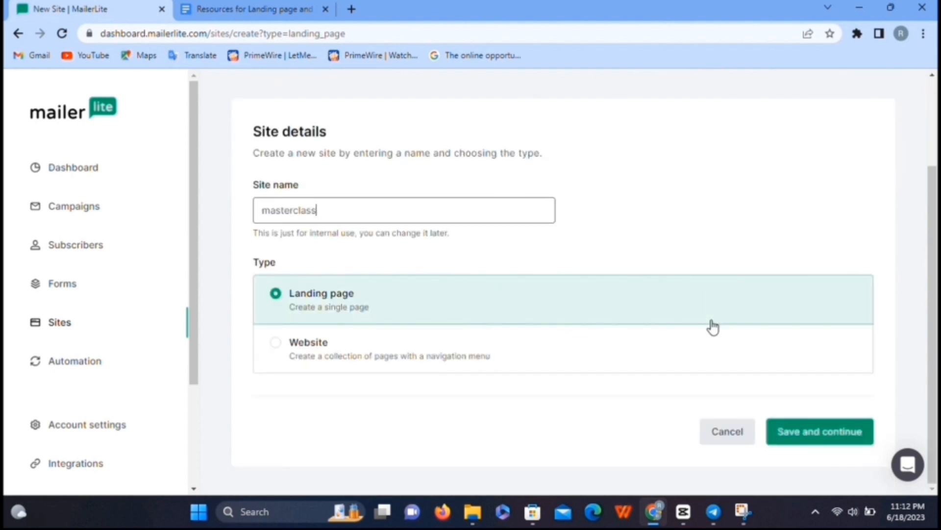
left_click(800, 434)
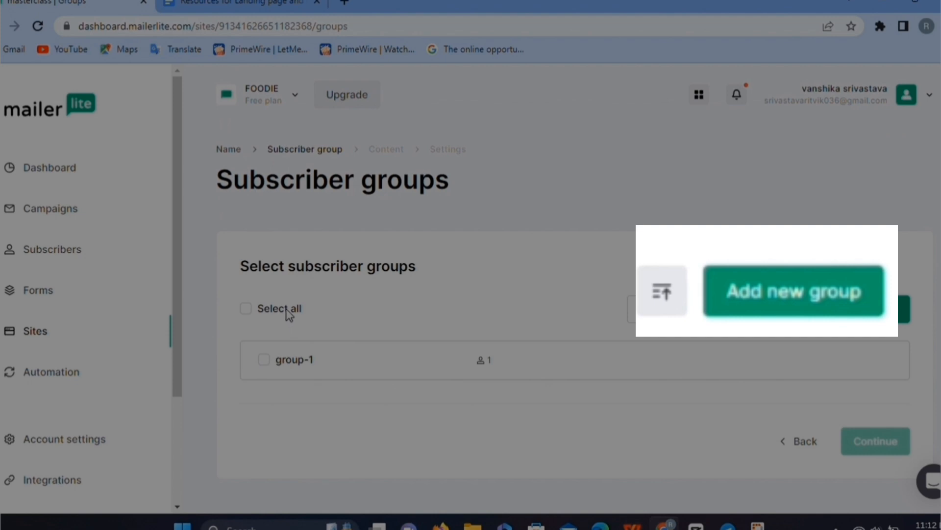
left_click(288, 310)
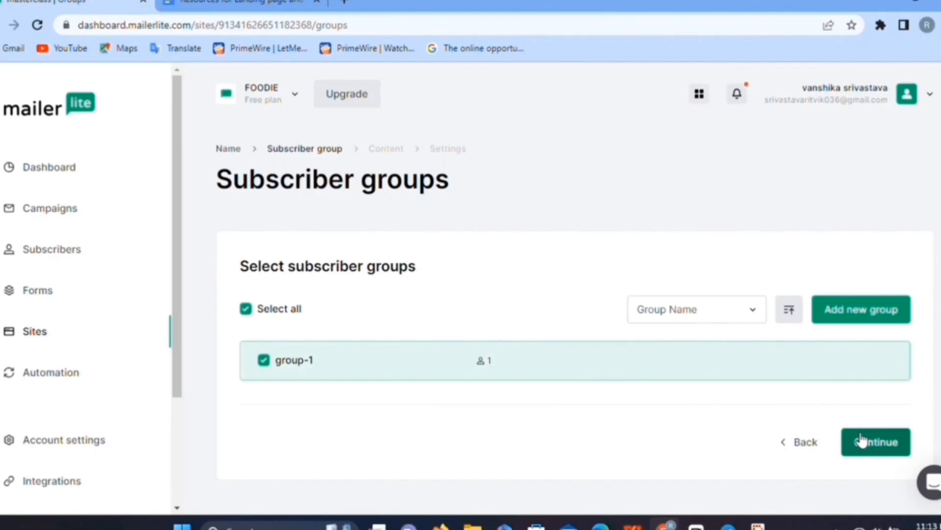
left_click(861, 440)
- Browse the template gallery and open the preview of the Email expert template
scroll(862, 440, "down", 2)
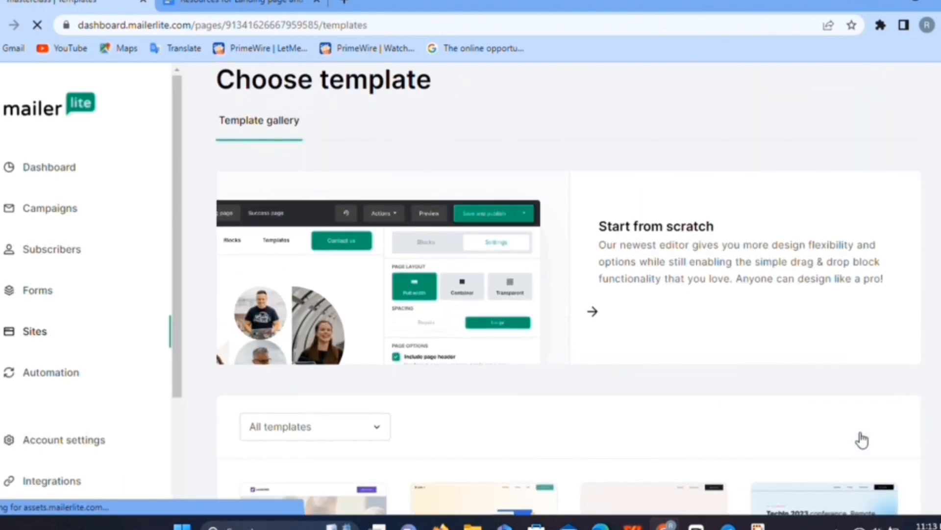
scroll(861, 440, "down", 4)
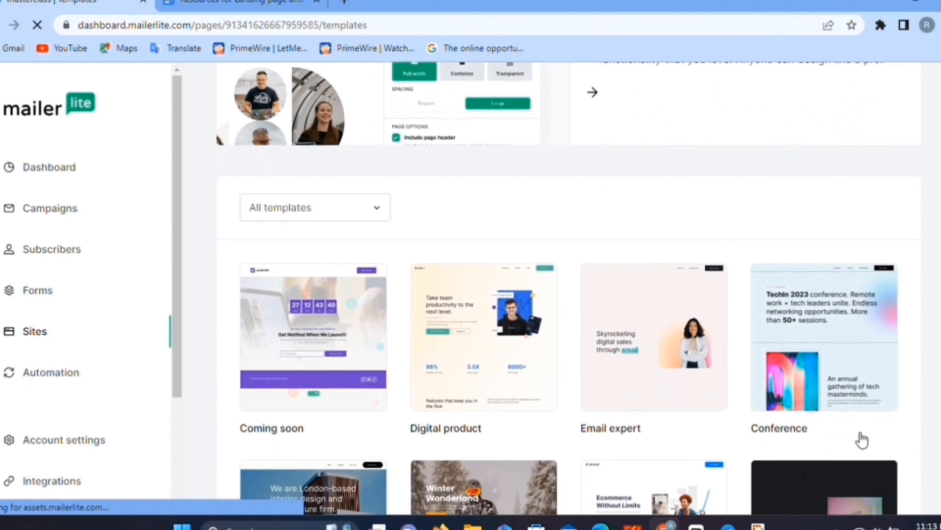
scroll(861, 440, "down", 5)
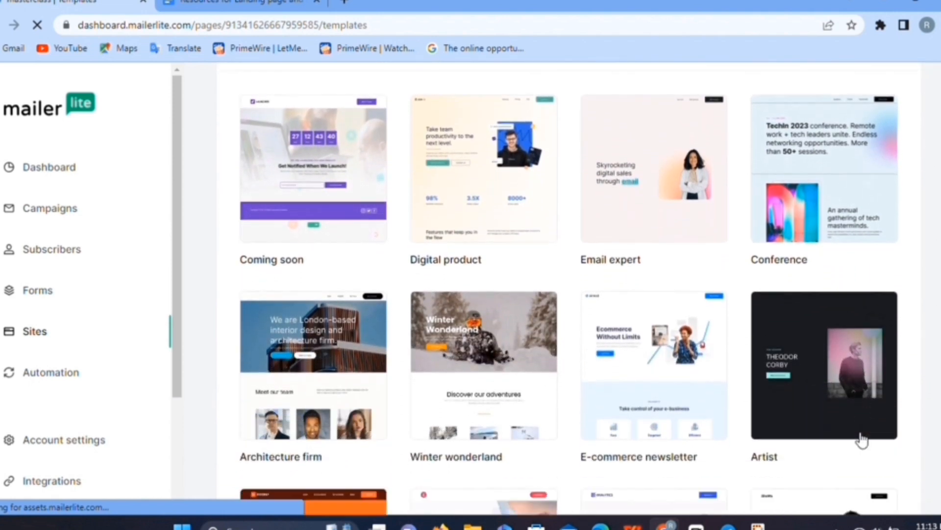
scroll(862, 440, "down", 4)
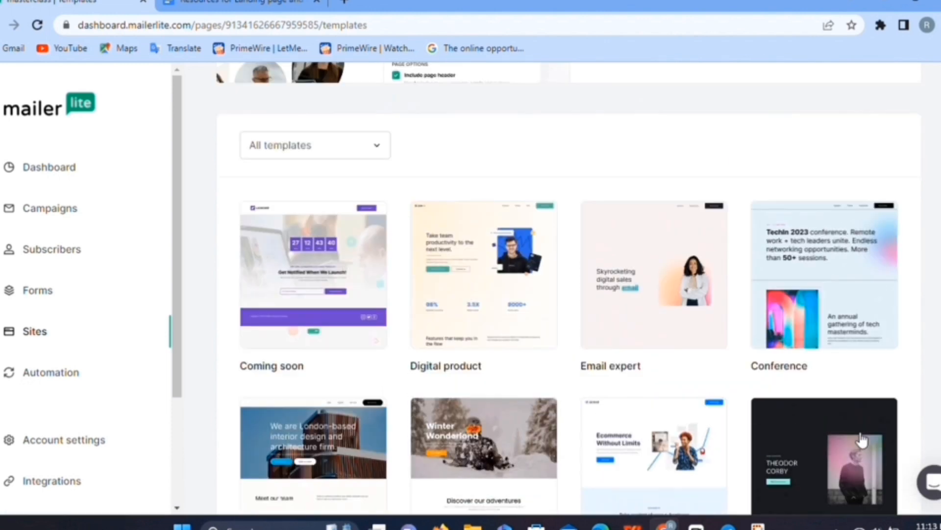
scroll(862, 440, "up", 4)
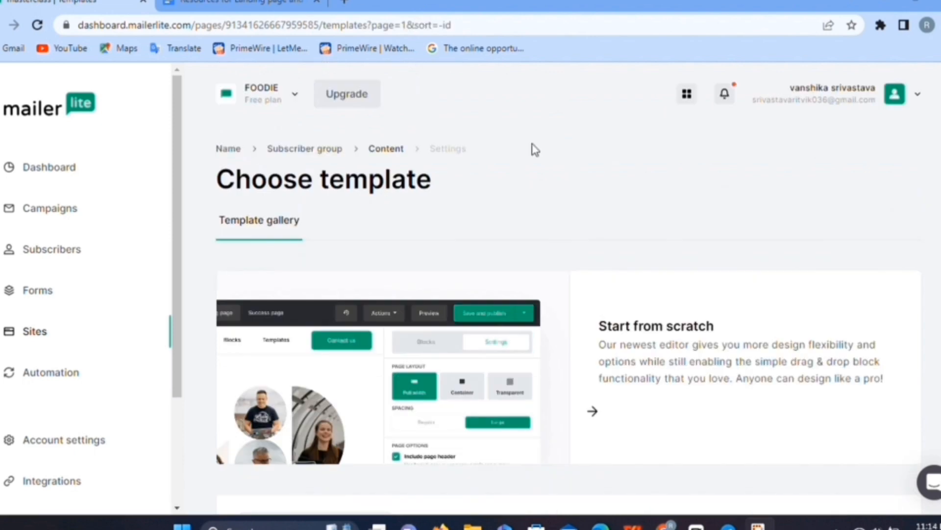
scroll(582, 199, "down", 10)
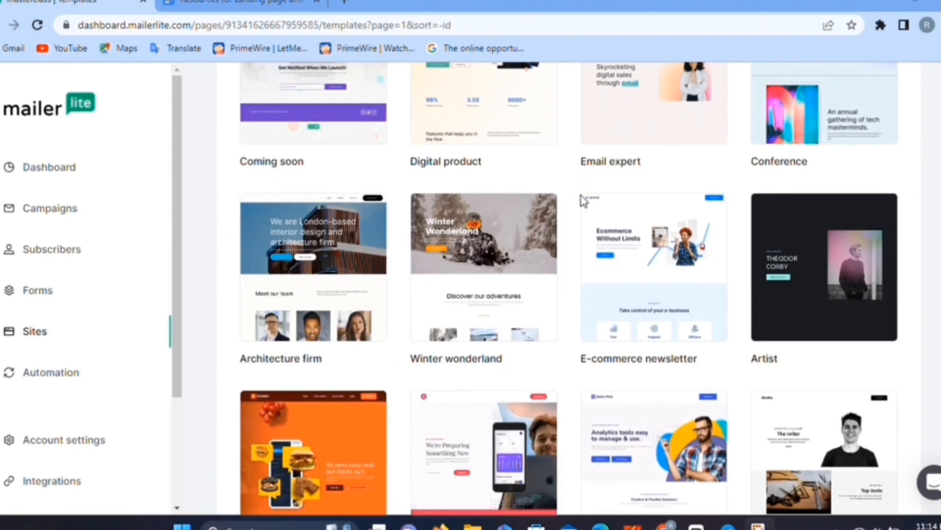
scroll(581, 196, "down", 1)
scroll(581, 196, "up", 2)
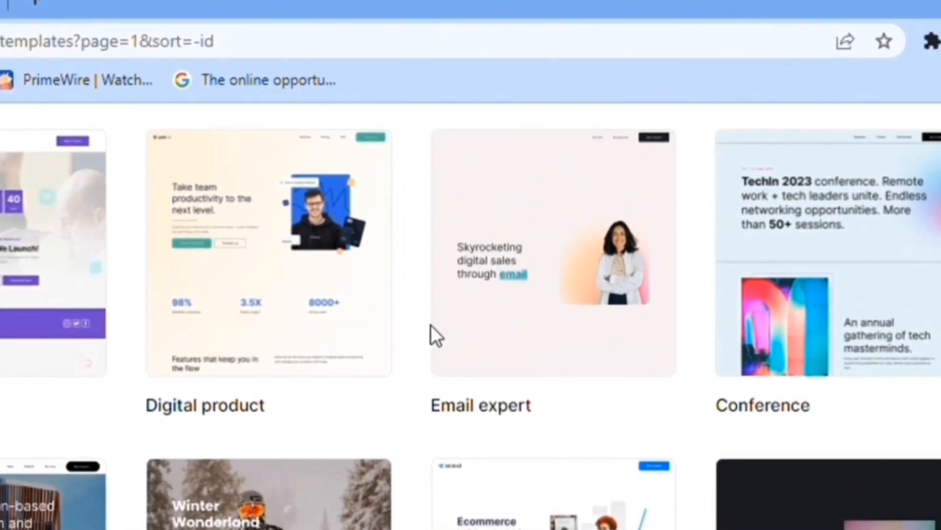
mouse_move(645, 191)
left_click(526, 249)
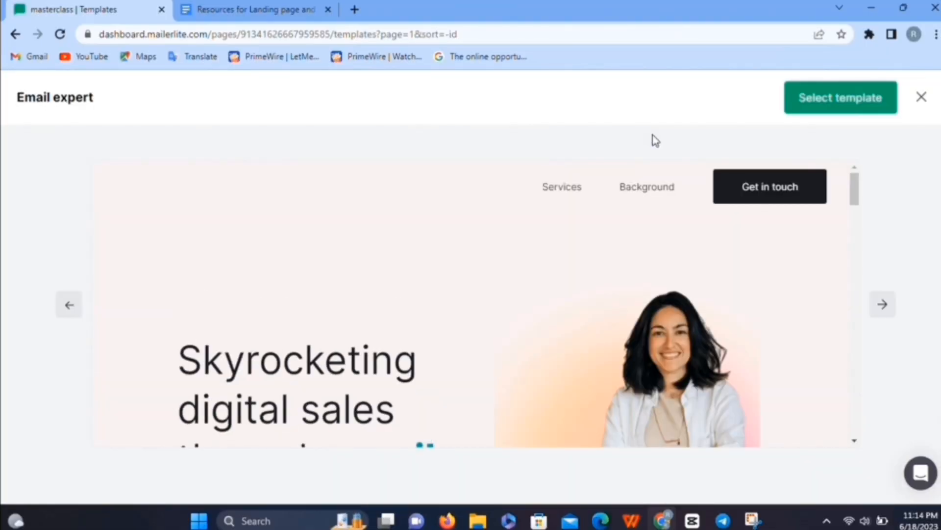
- Look through the Email expert preview down to its end and select this template for the landing page
scroll(690, 270, "down", 10)
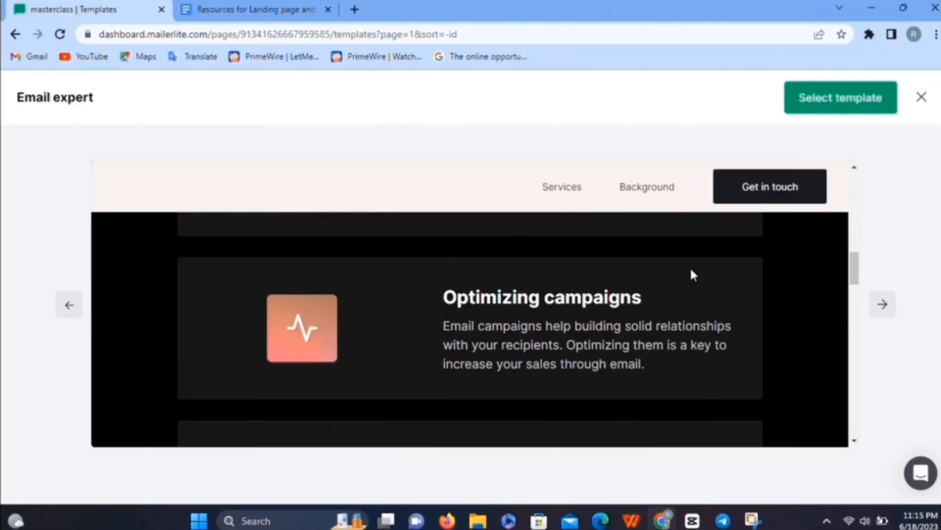
scroll(687, 274, "down", 5)
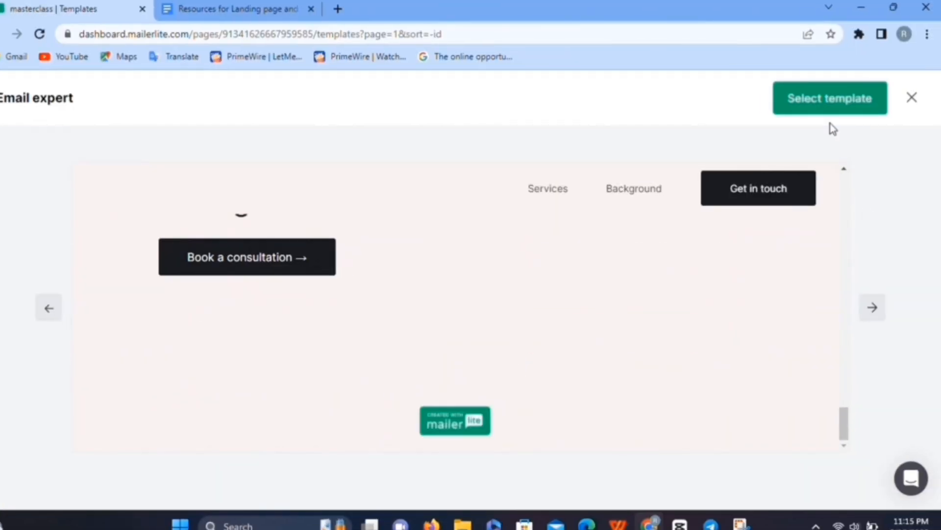
left_click(826, 100)
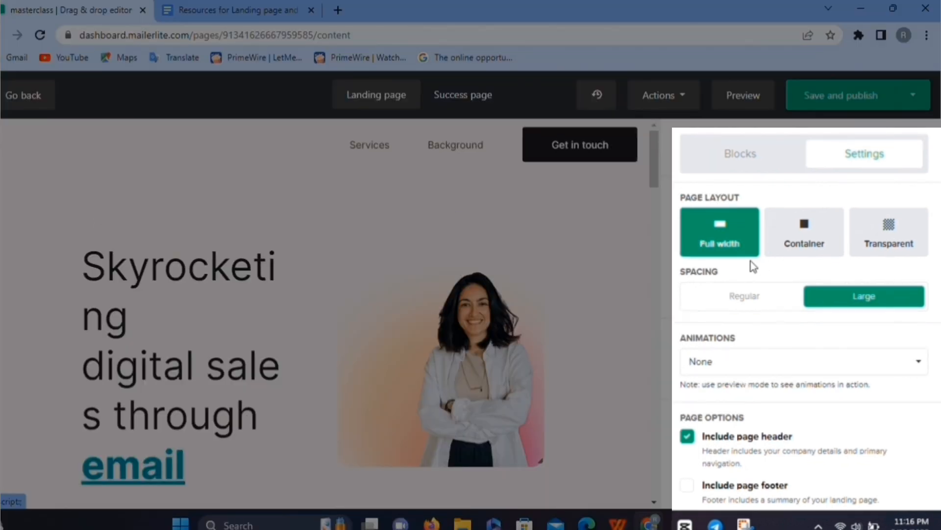
- Try the Container and Transparent page layouts, and return to Full width
left_click(790, 239)
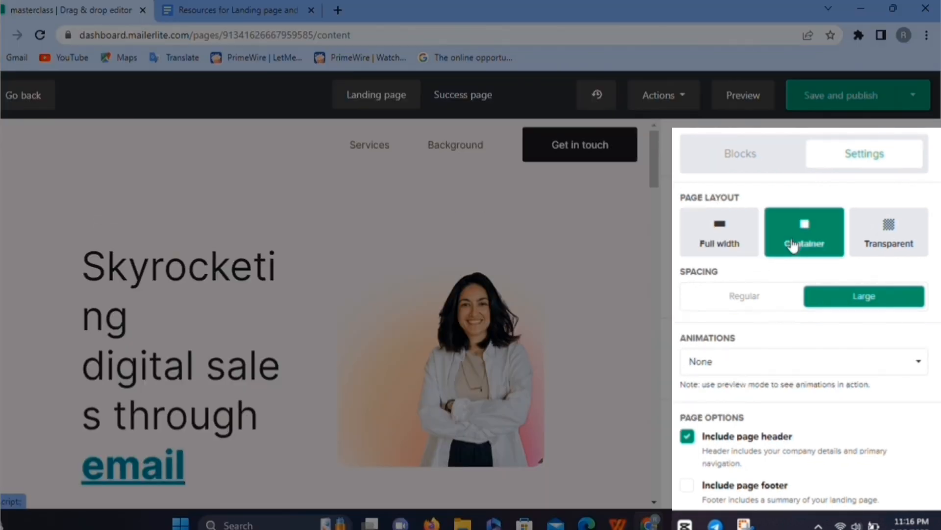
left_click(890, 231)
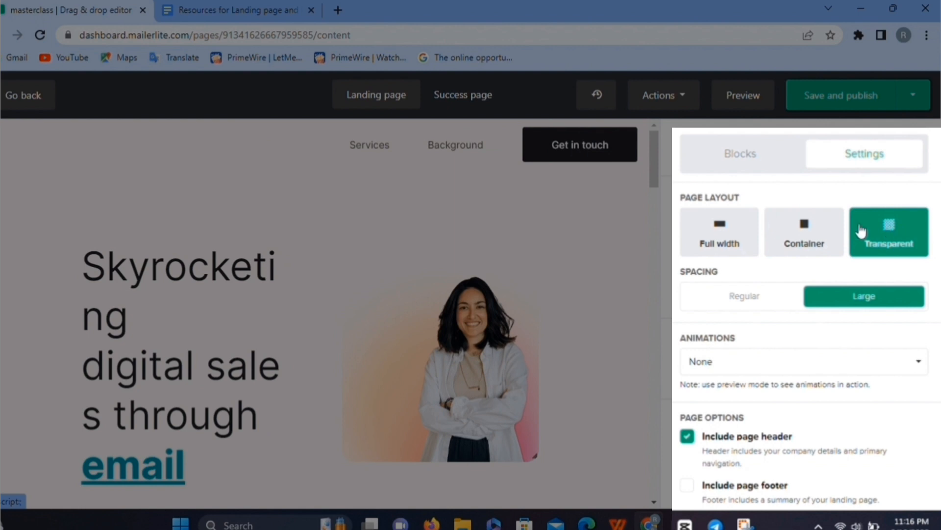
left_click(822, 232)
left_click(725, 233)
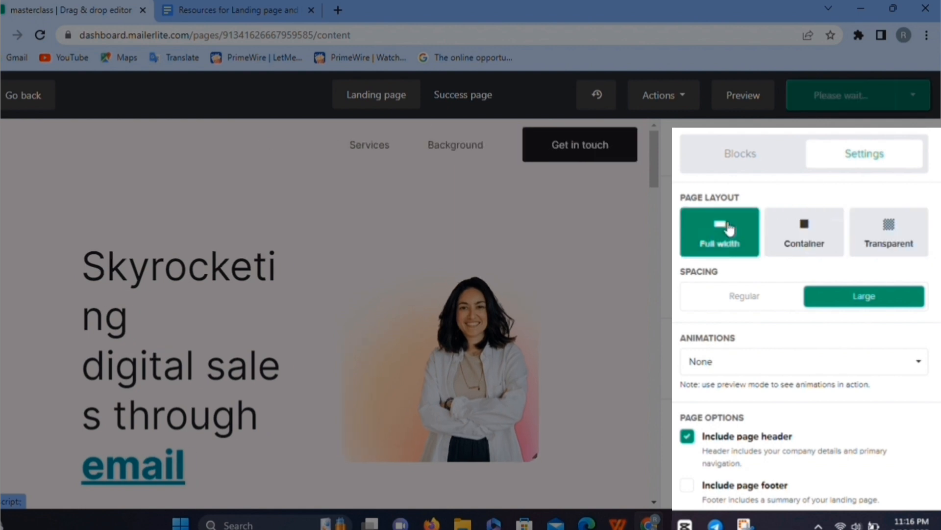
- Compare the spacing options, set the page spacing to Regular and choose the Fade animation
scroll(733, 308, "down", 1)
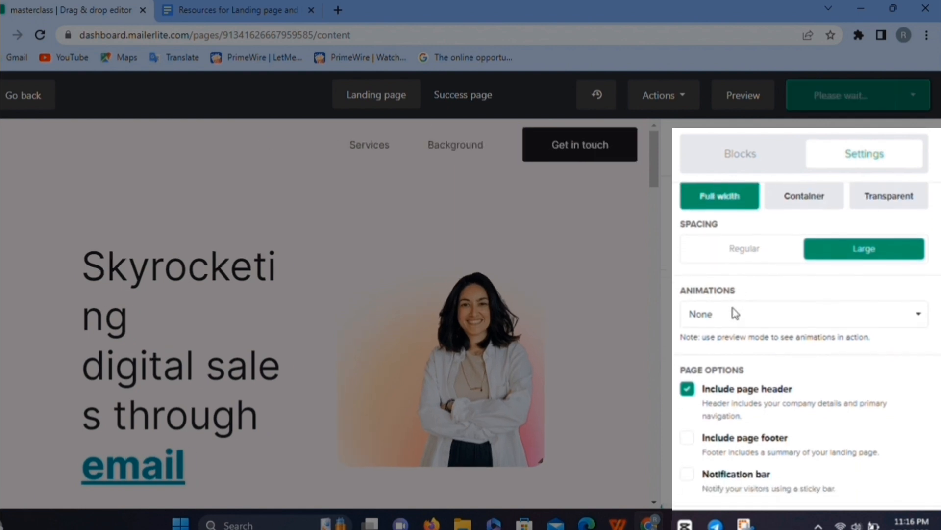
left_click(739, 249)
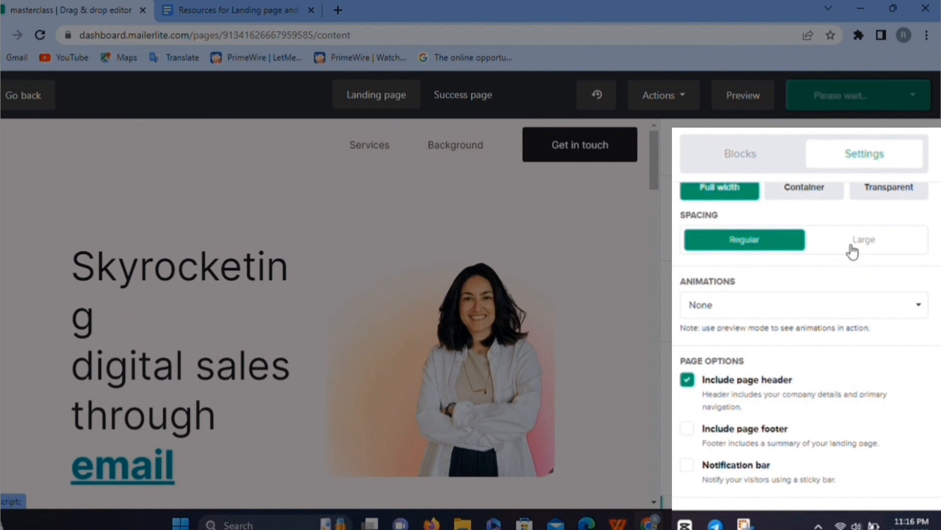
left_click(852, 250)
left_click(759, 250)
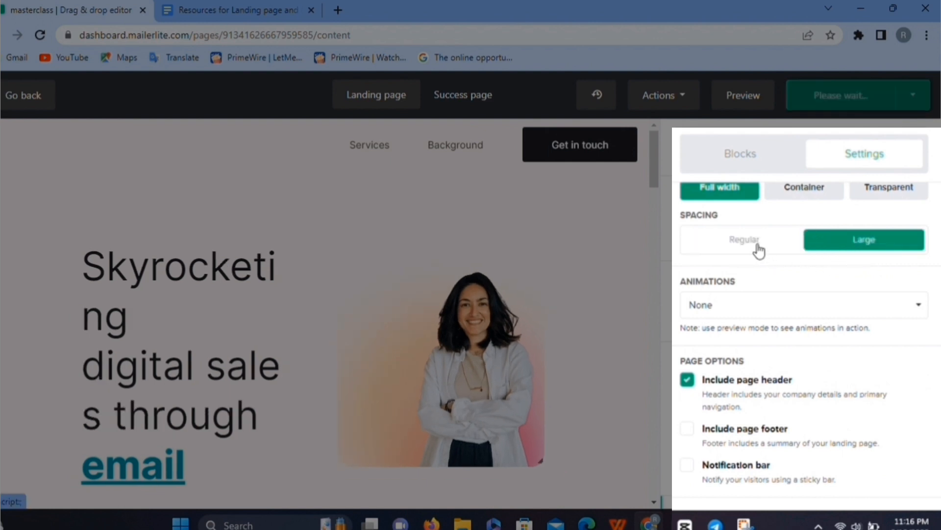
scroll(777, 316, "down", 1)
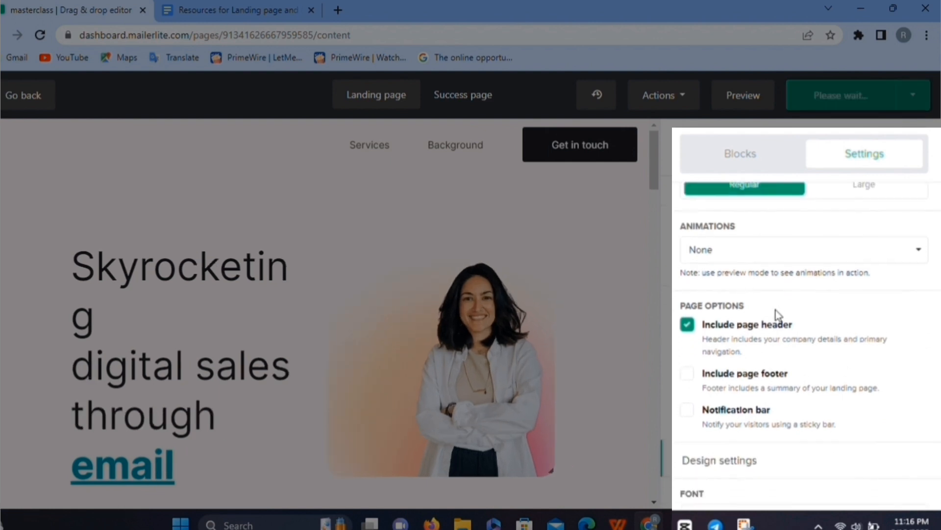
left_click(770, 264)
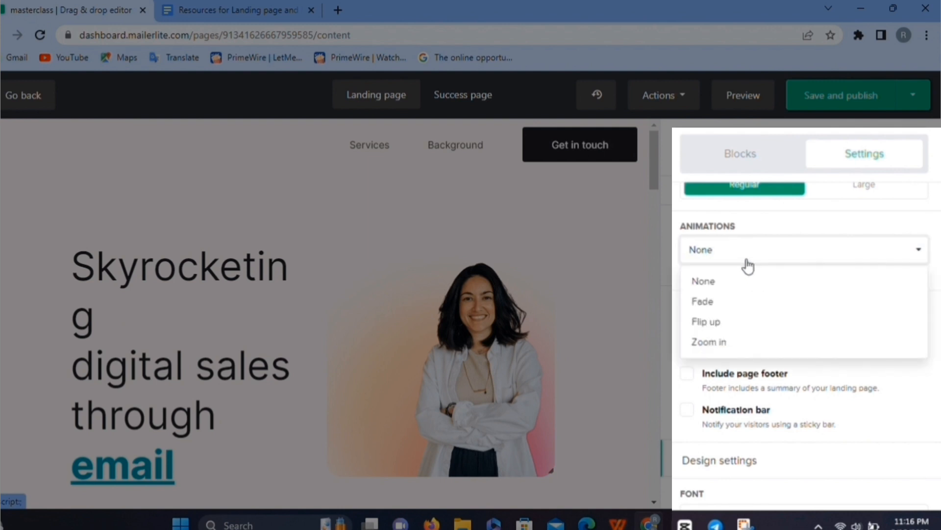
left_click(729, 305)
- Include the page footer, check it at the page's end, and enable the notification bar while keeping the page header included
scroll(731, 308, "down", 1)
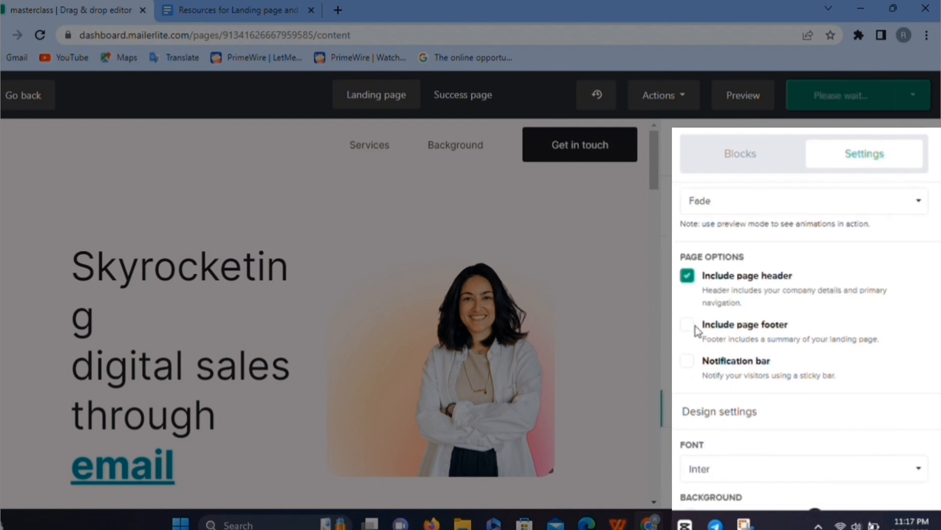
left_click(688, 325)
scroll(580, 336, "down", 20)
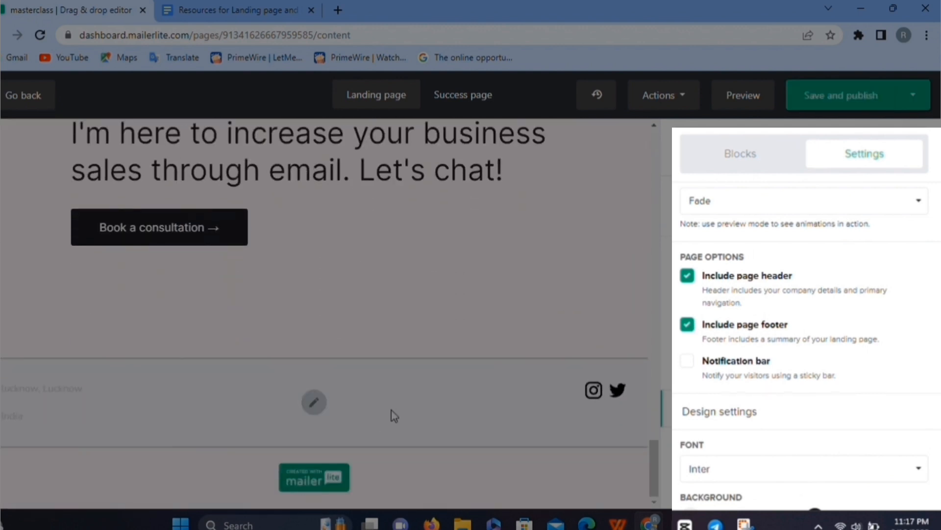
scroll(525, 240, "up", 20)
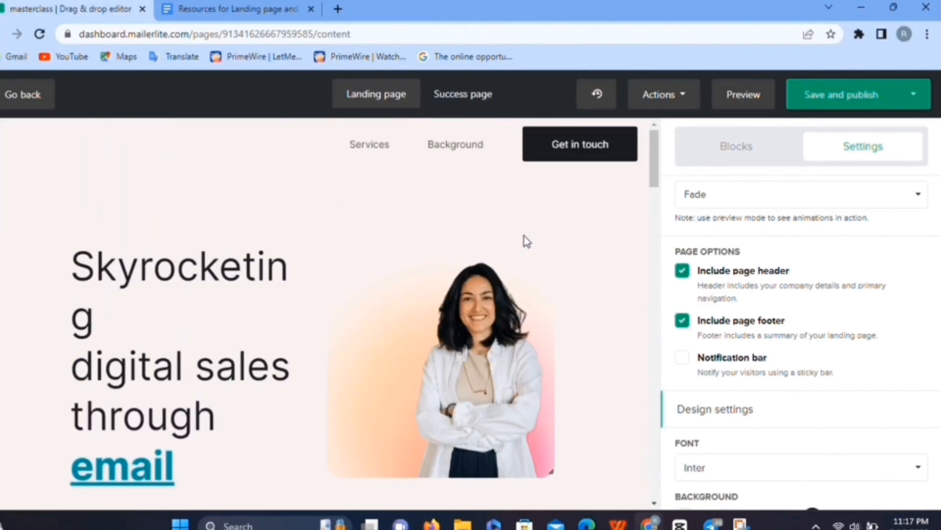
left_click(683, 270)
left_click(683, 271)
left_click(681, 363)
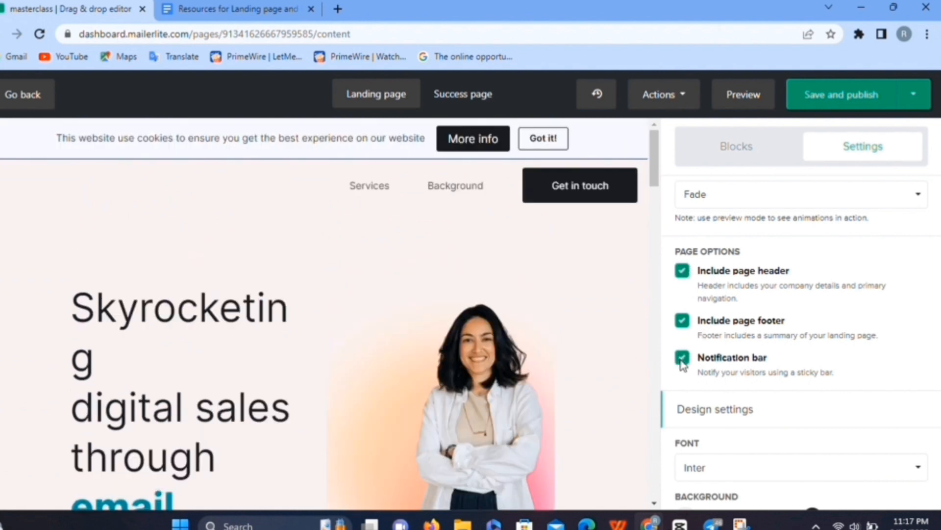
- Keep the notification bar enabled and set the page font to Palatino Linotype in the design settings
left_click(682, 358)
left_click(682, 358)
scroll(732, 364, "down", 2)
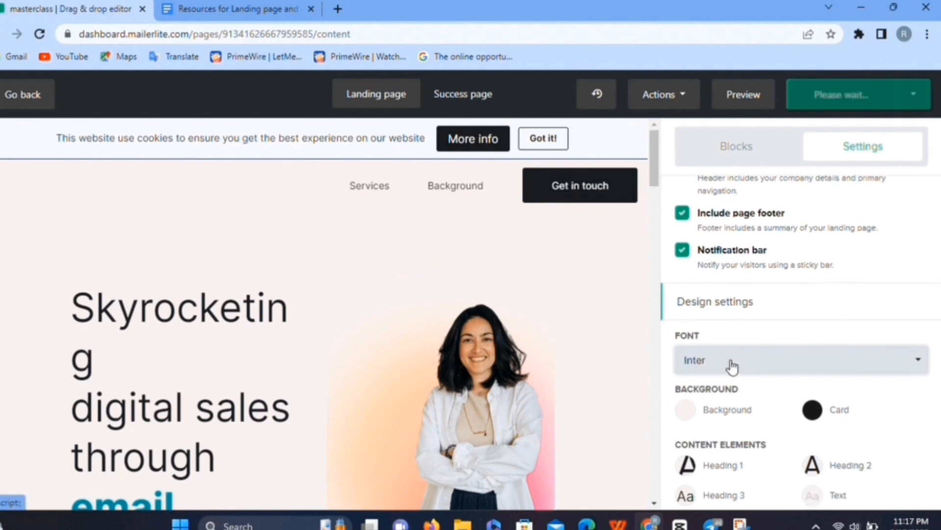
left_click(912, 366)
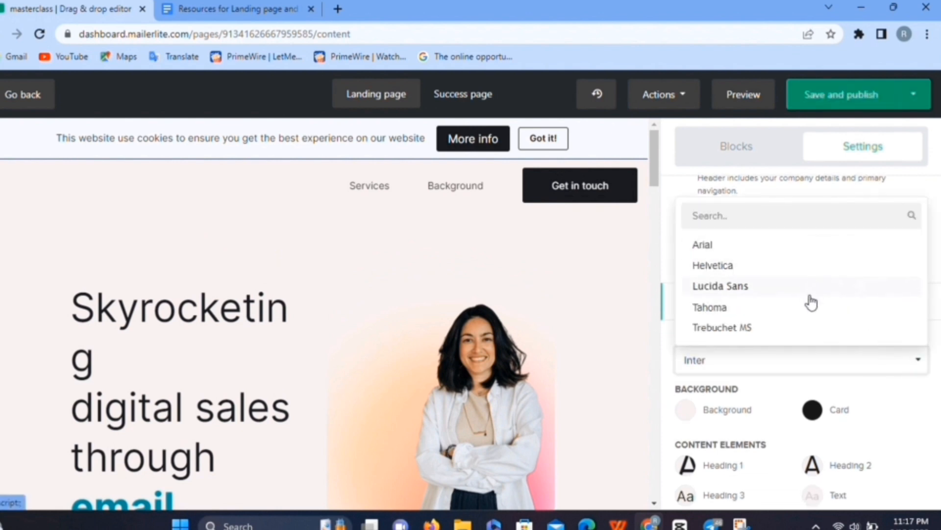
scroll(811, 303, "down", 2)
scroll(778, 324, "down", 1)
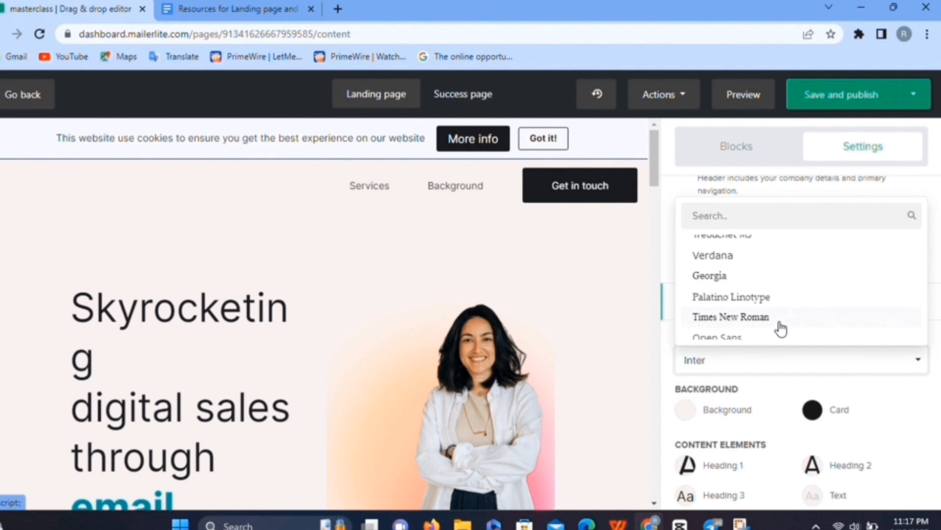
left_click(750, 297)
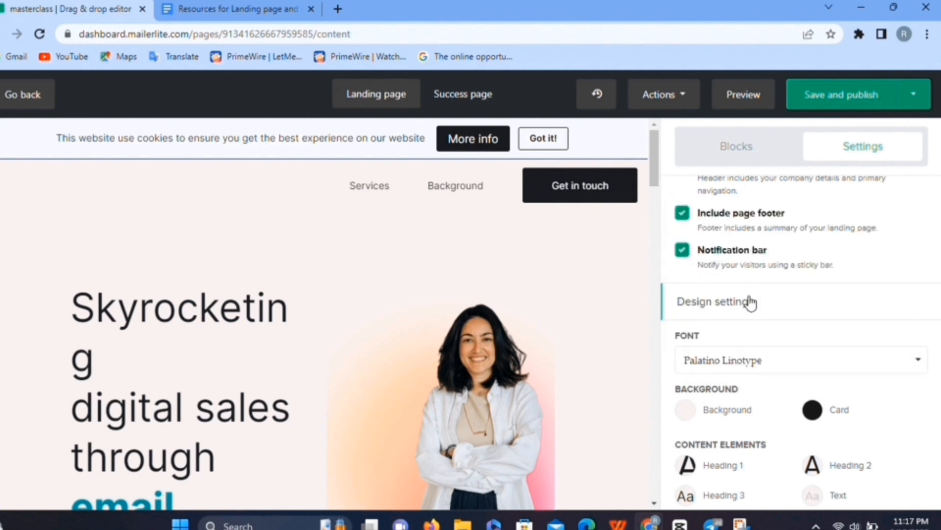
- Try white and light grey backgrounds for the call-to-action button, set its background to teal #1abc9c and save the style
scroll(750, 302, "down", 2)
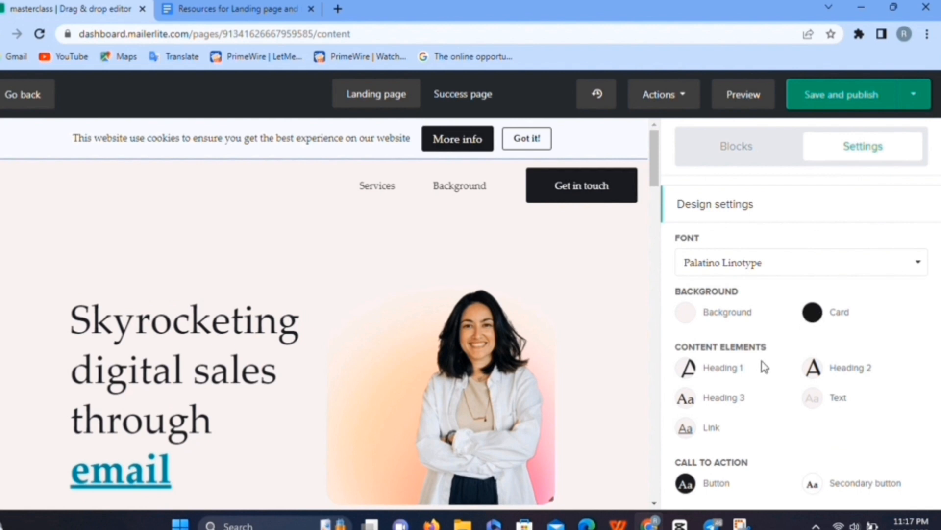
scroll(764, 367, "down", 1)
scroll(800, 410, "down", 1)
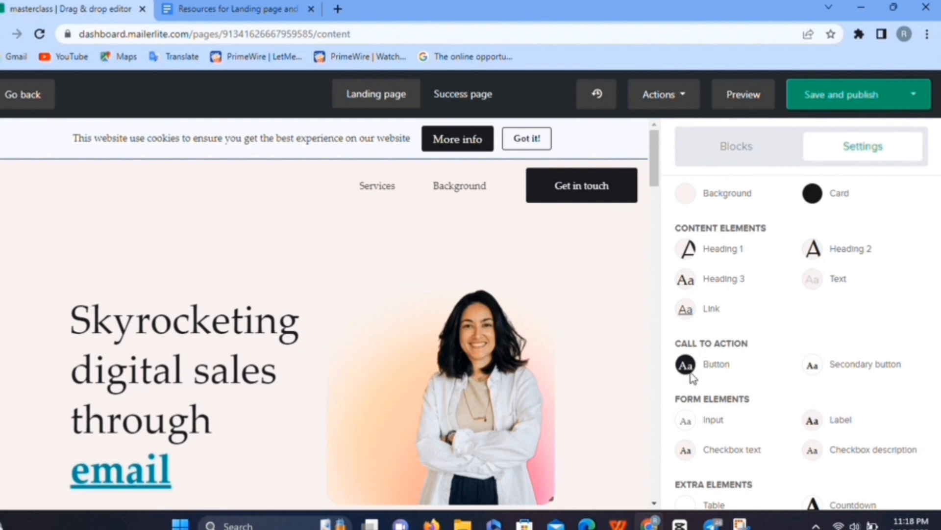
left_click(682, 368)
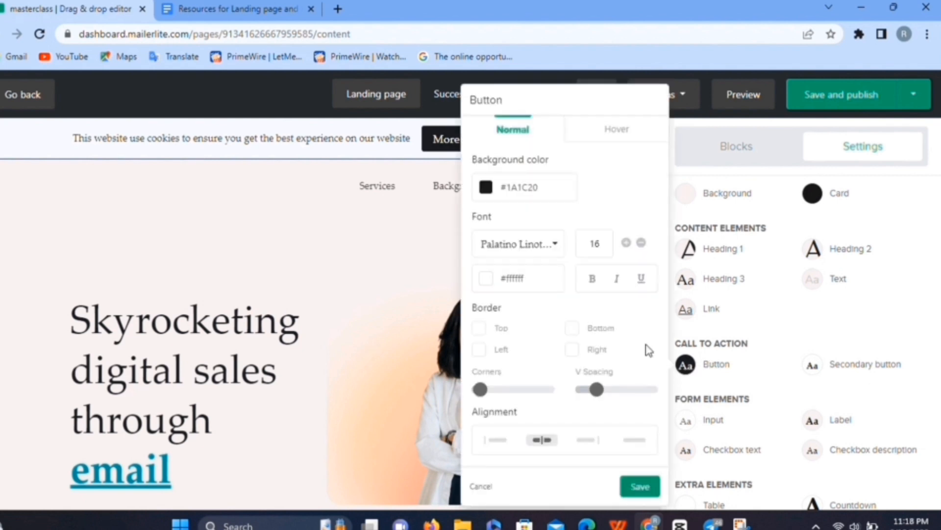
left_click(486, 189)
left_click(541, 237)
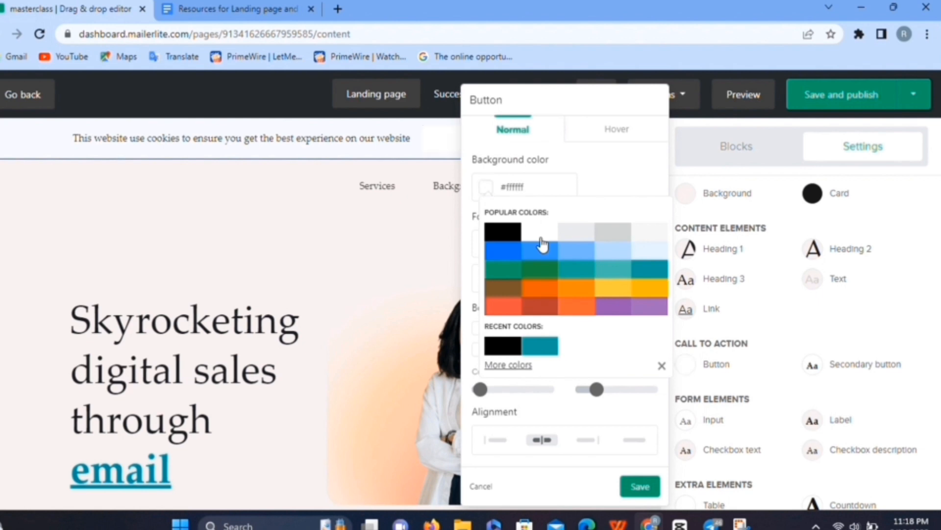
left_click(585, 249)
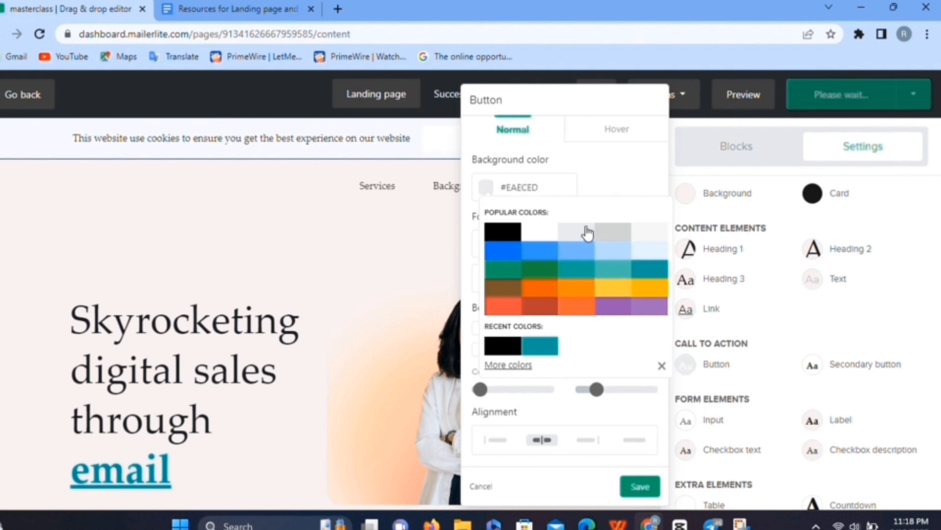
left_click(531, 257)
left_click(656, 269)
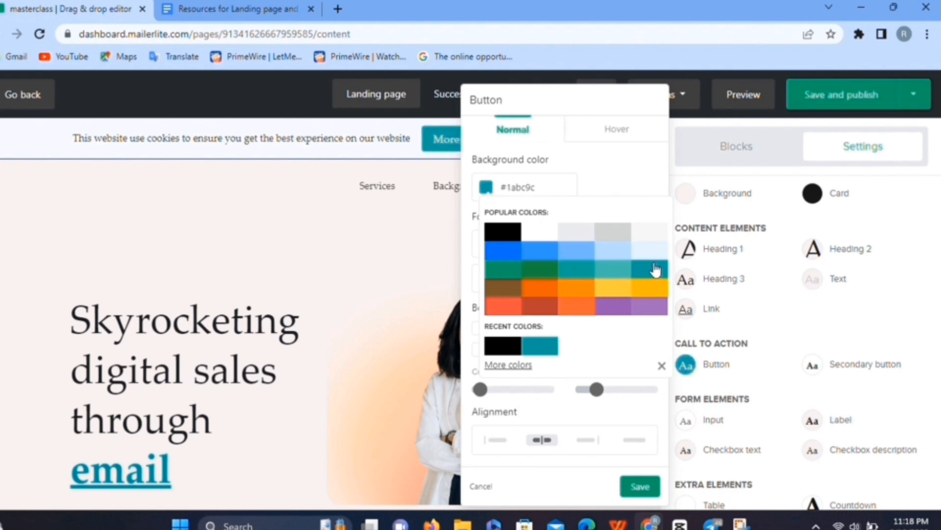
left_click(639, 486)
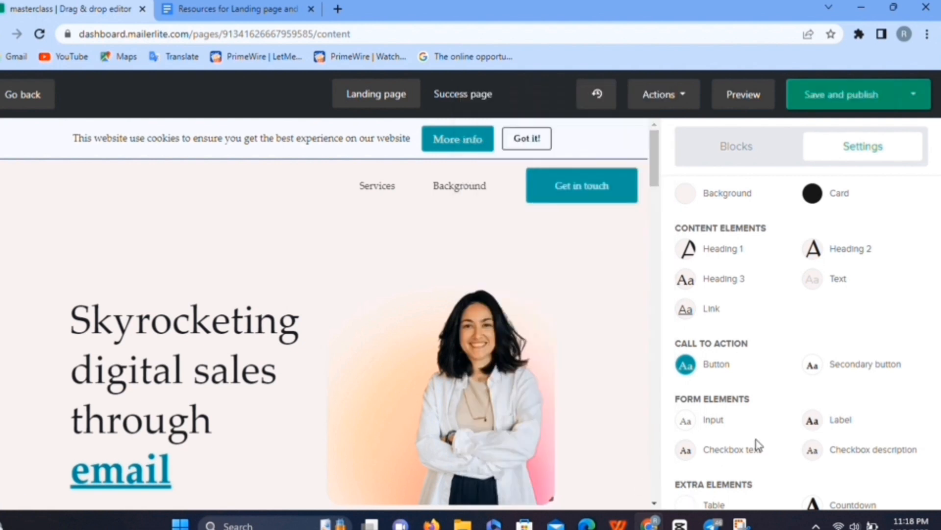
- Replace the hero section's portrait with the uploaded image photo_2023-06-18_23-04-16.jpg
scroll(759, 445, "down", 1)
scroll(758, 444, "up", 10)
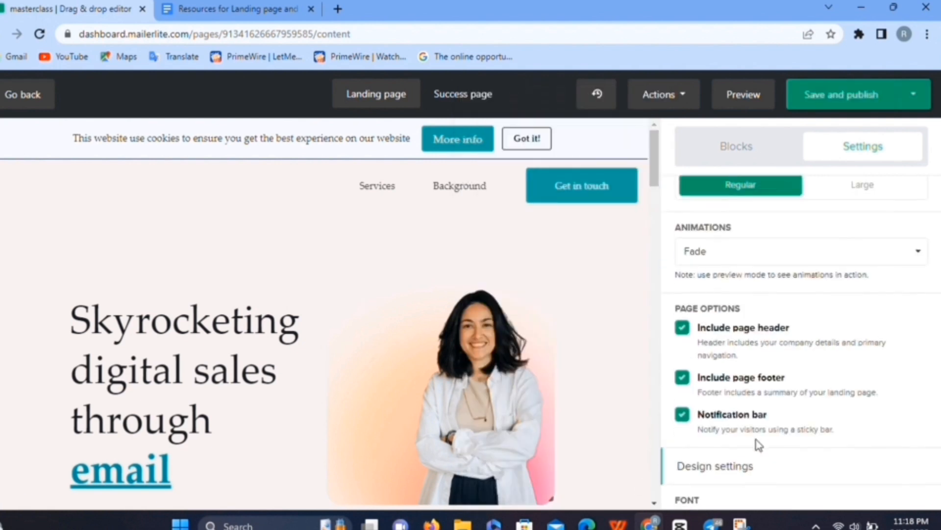
left_click(750, 148)
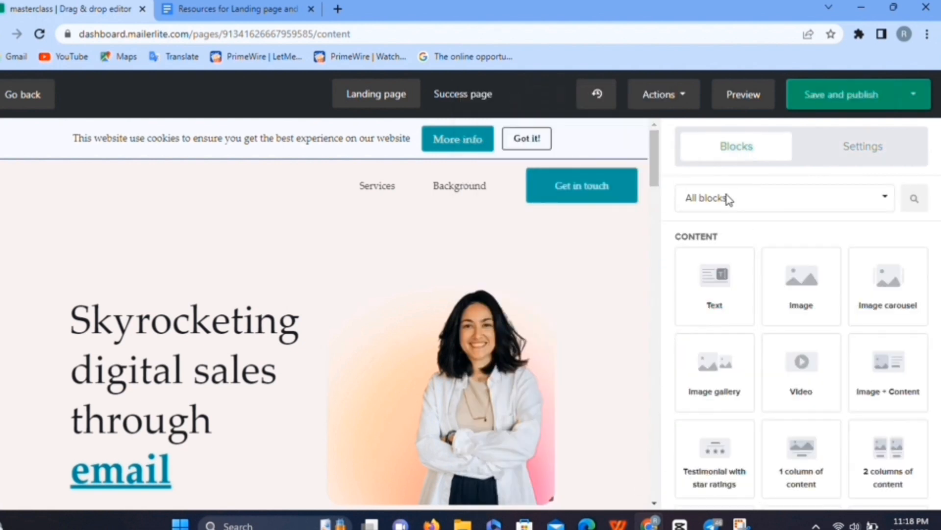
scroll(622, 343, "down", 1)
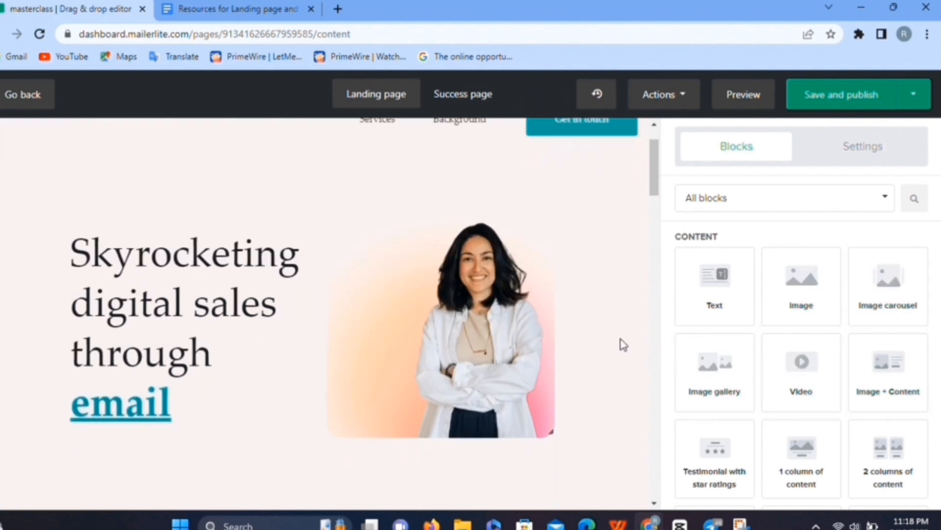
left_click(464, 312)
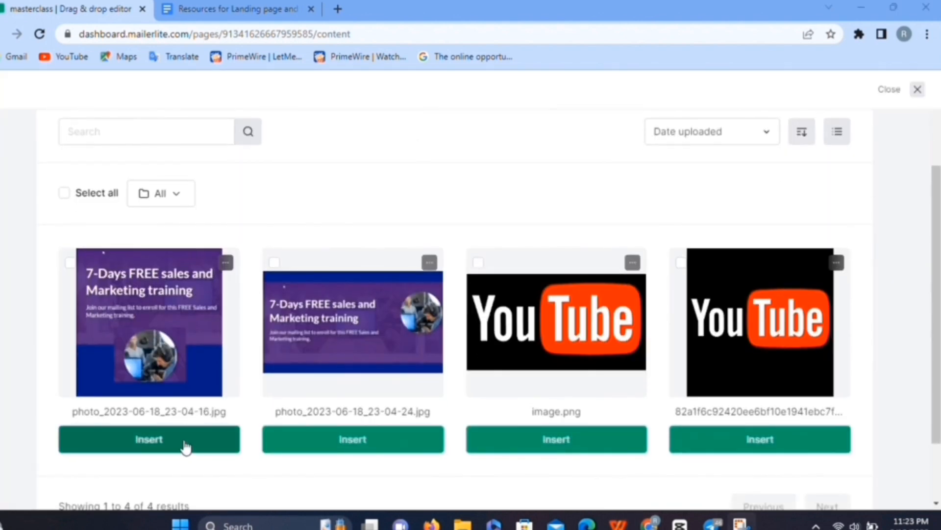
left_click(149, 439)
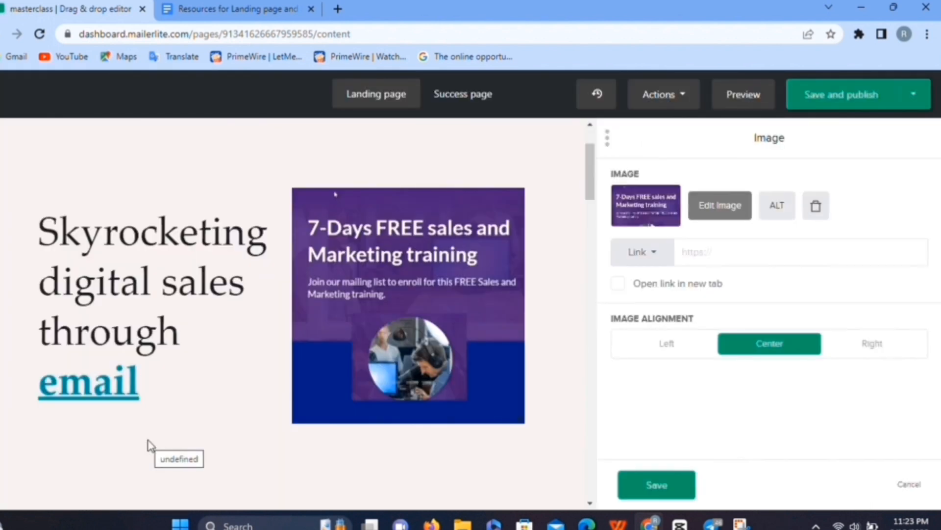
- Rewrite the hero headline as "Join our 7-Days FREE sales & Marketing training." and save the image block
left_click(208, 331)
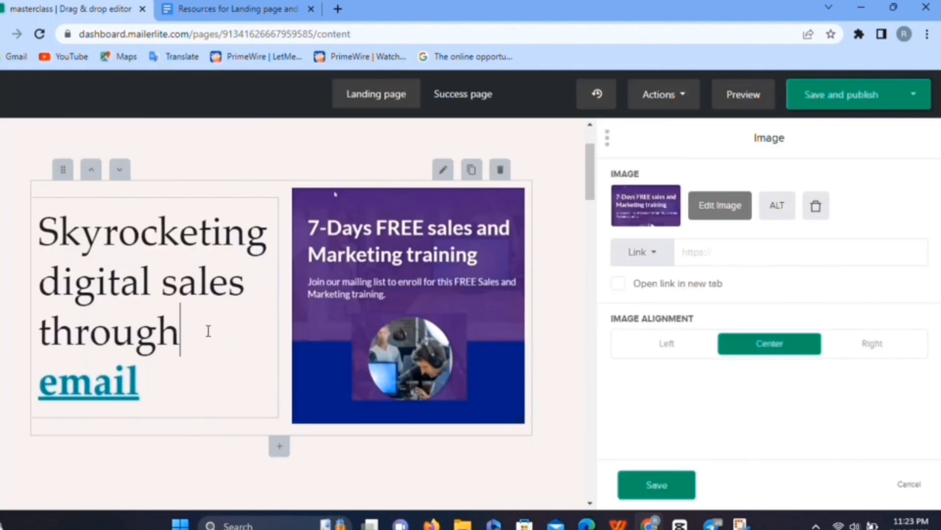
key("BackSpace")
key("BackSpace")
key("BackSpace")
key("BackSpace")
key("BackSpace")
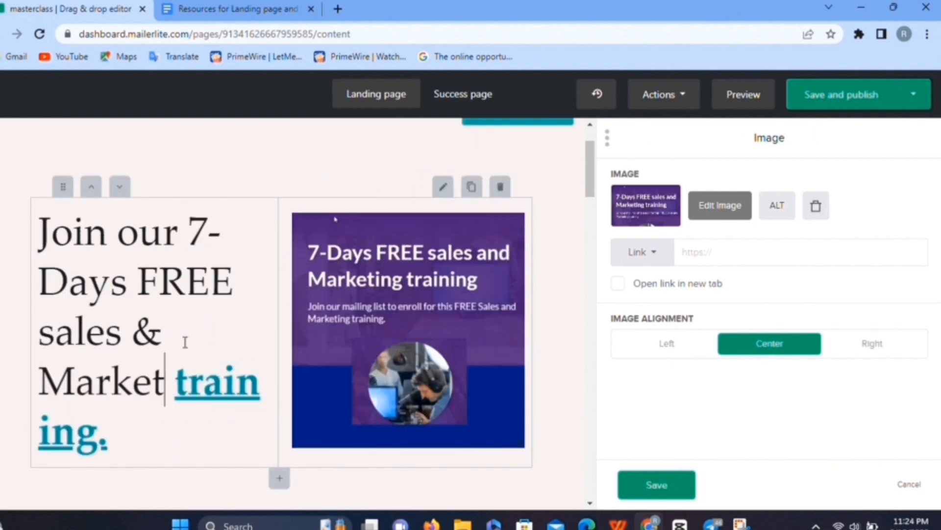
type("ing training.")
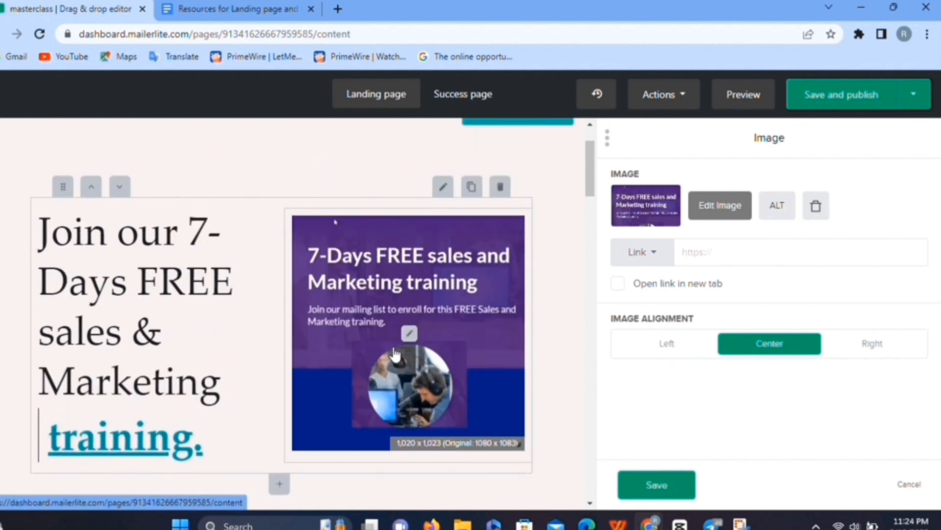
left_click(657, 484)
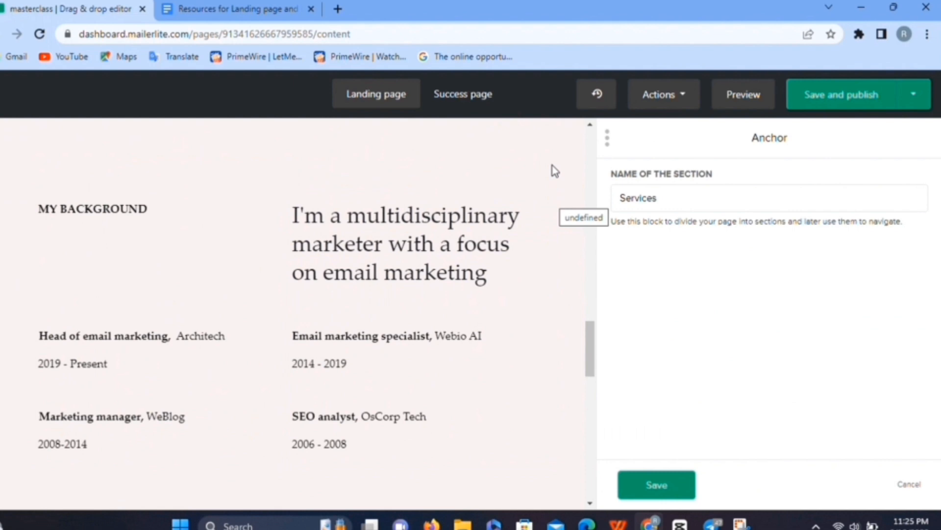
- Delete the MY BACKGROUND heading block and both rows of job history beneath it
left_click_drag(555, 171, 398, 321)
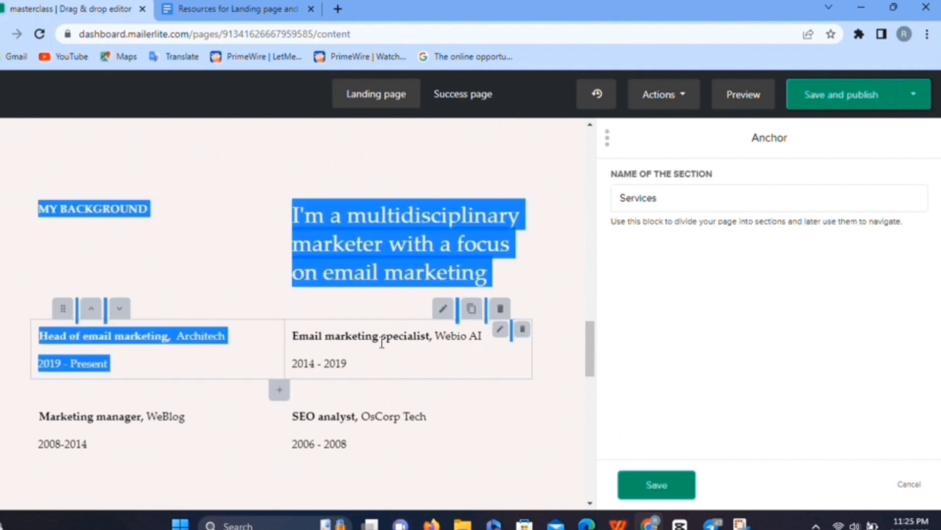
left_click(639, 386)
left_click(508, 318)
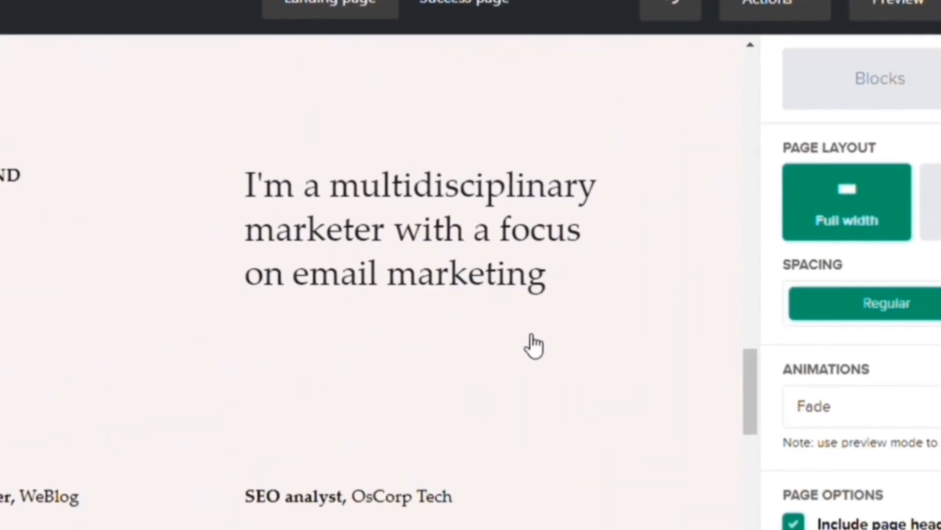
left_click(506, 174)
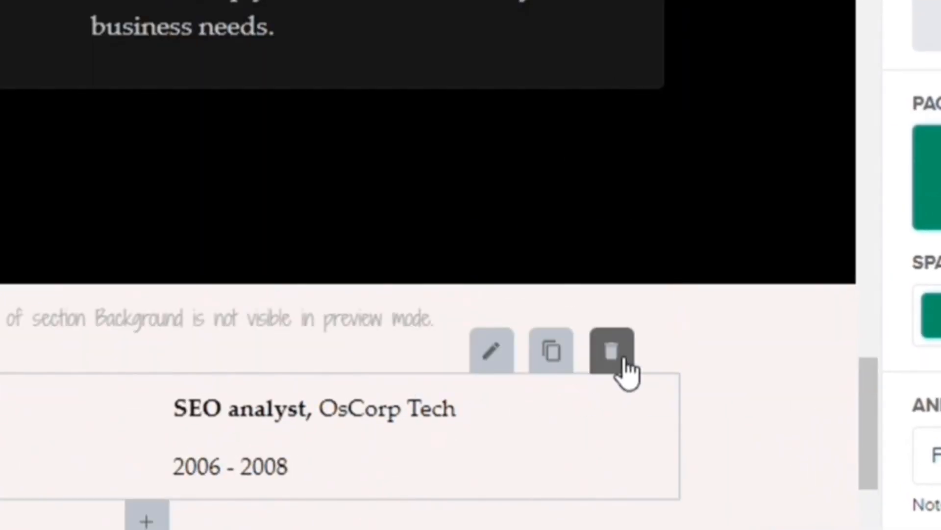
left_click(612, 350)
- Rewrite the newsletter signup heading as "Sign-up now to enroll for 7-Days free email marketing training."
scroll(539, 311, "down", 3)
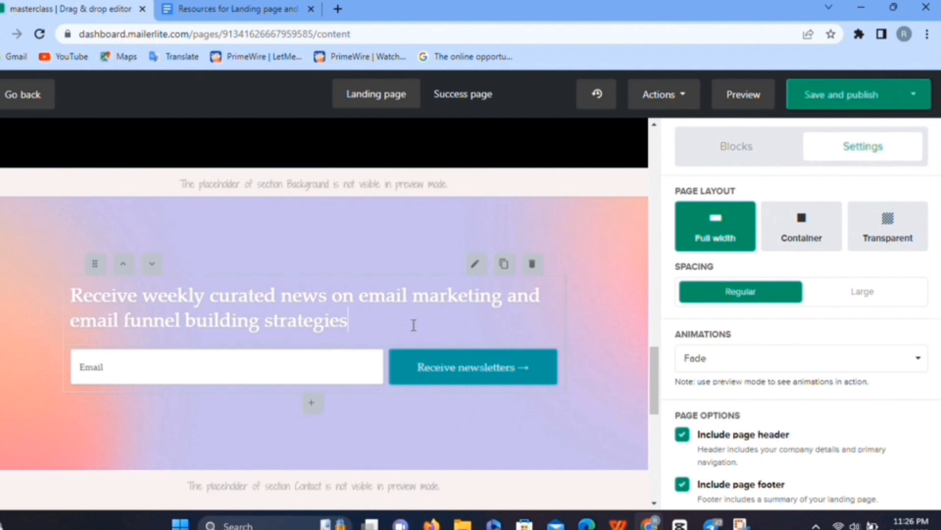
key("BackSpace")
key("BackSpace")
key("BackSpace")
key("BackSpace")
key("BackSpace")
key("BackSpace")
key("BackSpace")
key("BackSpace")
key("BackSpace")
key("BackSpace")
key("BackSpace")
key("BackSpace")
key("BackSpace")
key("BackSpace")
key("BackSpace")
key("BackSpace")
key("BackSpace")
key("BackSpace")
key("BackSpace")
key("BackSpace")
key("Left")
key("Left")
key("Left")
key("Left")
key("Left")
key("Left")
key("Left")
key("Left")
key("Left")
key("Left")
key("Left")
key("Left")
key("Left")
key("Left")
key("Left")
key("BackSpace")
key("BackSpace")
key("BackSpace")
key("BackSpace")
key("BackSpace")
key("BackSpace")
key("BackSpace")
key("BackSpace")
key("BackSpace")
key("BackSpace")
key("BackSpace")
key("BackSpace")
key("BackSpace")
key("BackSpace")
key("BackSpace")
key("BackSpace")
key("BackSpace")
key("BackSpace")
key("BackSpace")
key("BackSpace")
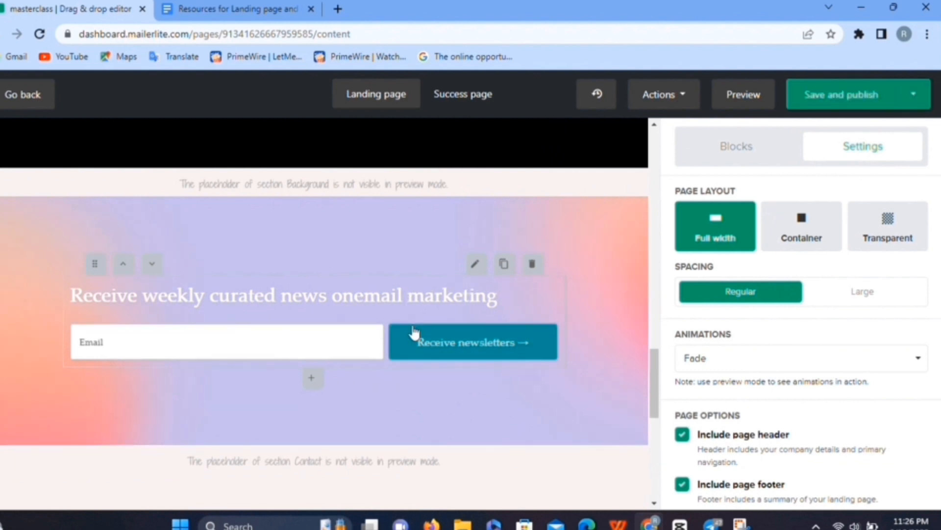
key("BackSpace")
key("BackSpace")
key("BackSpace")
key("BackSpace")
key("BackSpace")
key("BackSpace")
key("BackSpace")
key("BackSpace")
type("Sign-up now to enroll for 7-Days free")
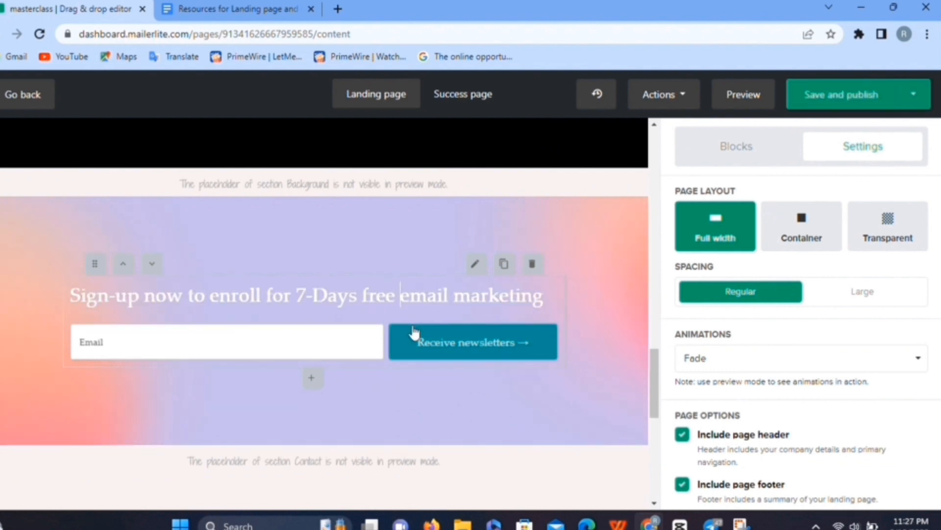
key("Right")
key("Right")
key("Right")
key("Right")
key("Right")
key("Right")
key("Right")
key("Right")
key("Right")
key("Right")
key("Right")
key("Right")
key("Right")
key("Right")
key("Right")
type("training")
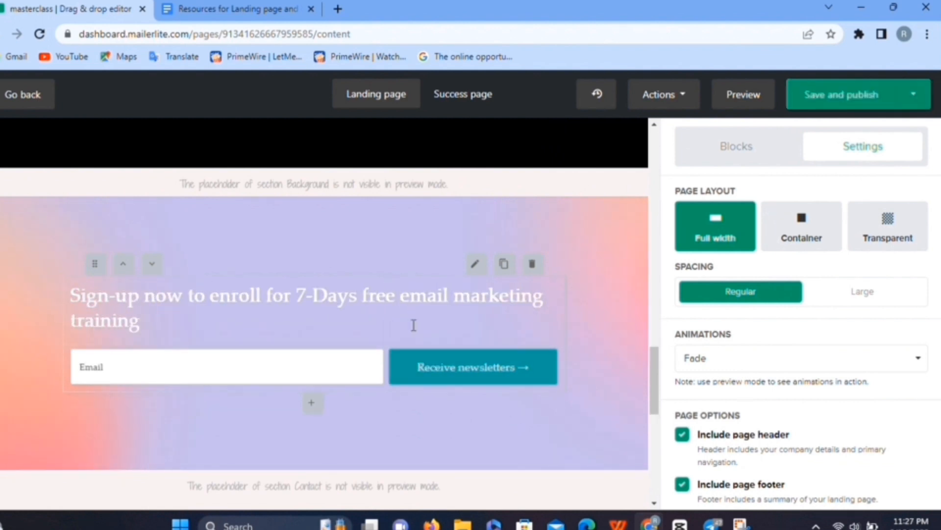
type(".")
- Change the signup form's button text to "Subscribe", keeping the arrow after it
scroll(414, 325, "down", 3)
left_click(490, 231)
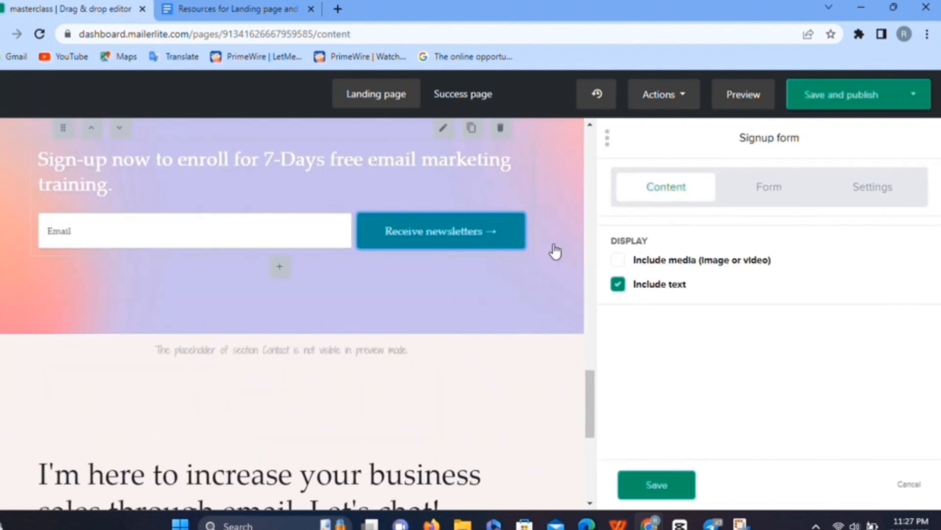
left_click(763, 192)
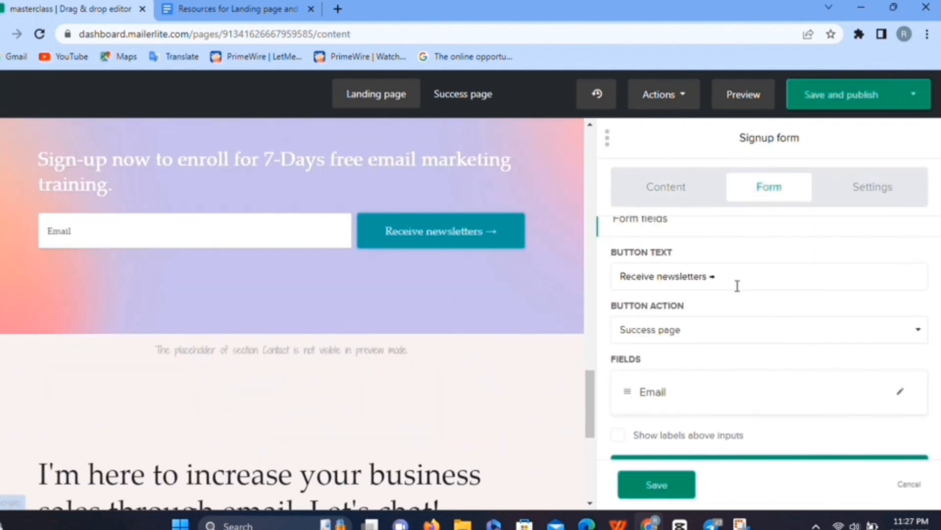
left_click(701, 283)
key("BackSpace")
key("BackSpace")
key("BackSpace")
key("BackSpace")
key("BackSpace")
key("BackSpace")
key("BackSpace")
key("BackSpace")
key("BackSpace")
key("BackSpace")
key("BackSpace")
key("BackSpace")
key("BackSpace")
key("BackSpace")
key("BackSpace")
key("BackSpace")
key("BackSpace")
key("BackSpace")
key("BackSpace")
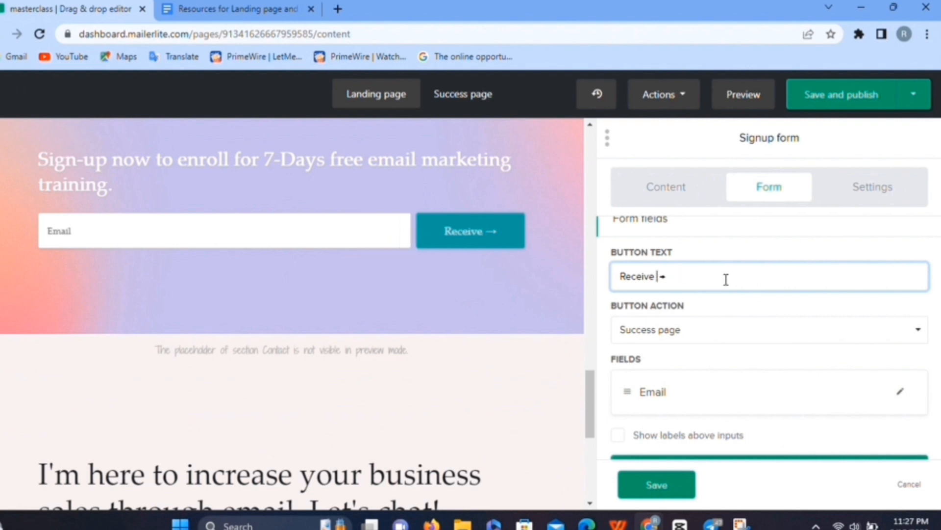
type("Subscribe")
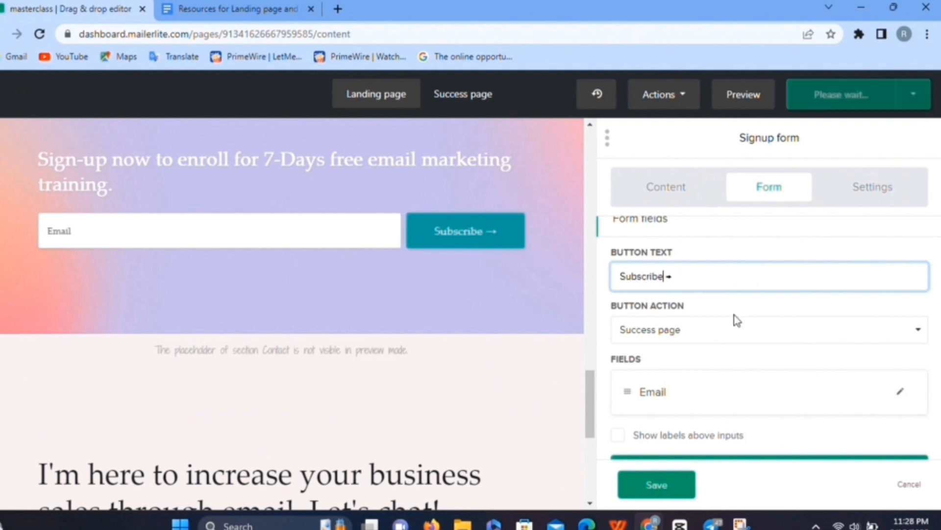
- Slightly reduce the signup form block's top and bottom spacing
scroll(733, 319, "down", 2)
left_click(870, 196)
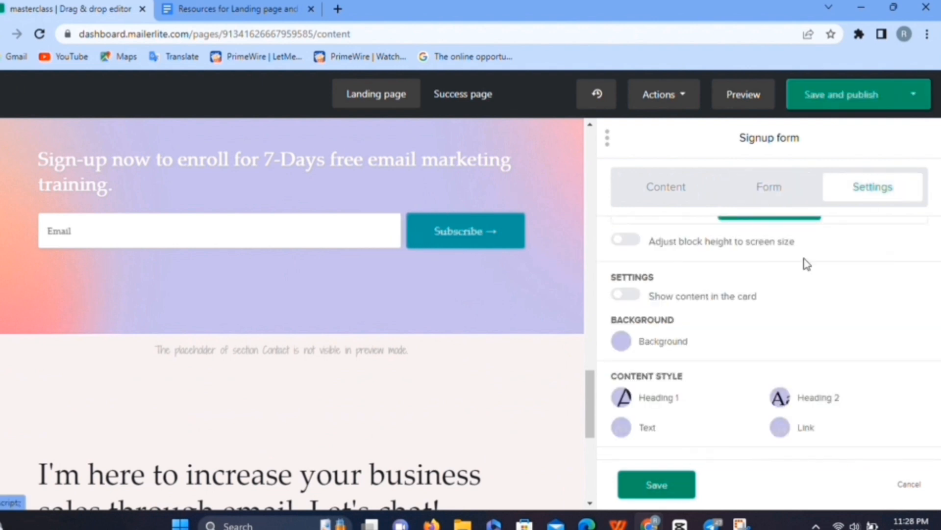
scroll(804, 262, "up", 2)
mouse_move(700, 250)
left_mouse_down()
mouse_move(714, 251)
mouse_move(693, 251)
left_mouse_up()
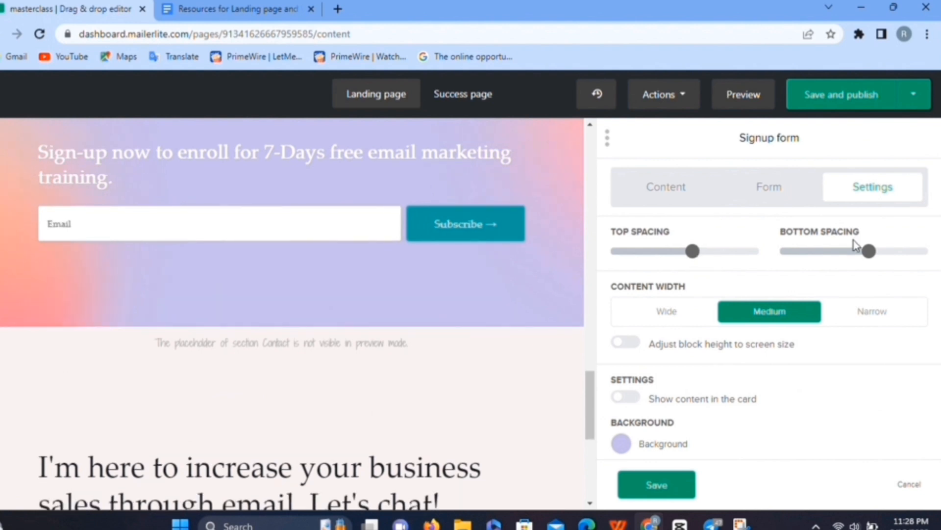
left_click_drag(868, 251, 853, 252)
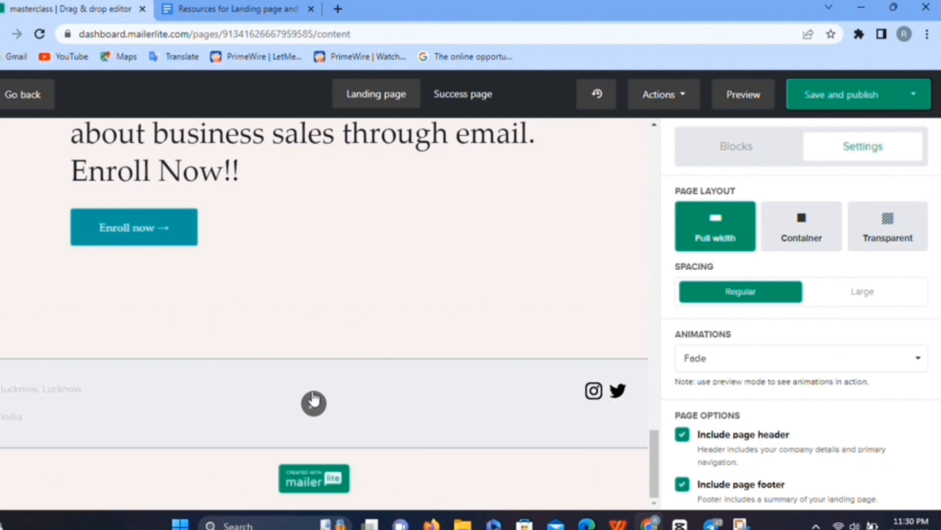
- Set the purple 7-Days training banner image as the footer logo and save the footer
left_click(313, 404)
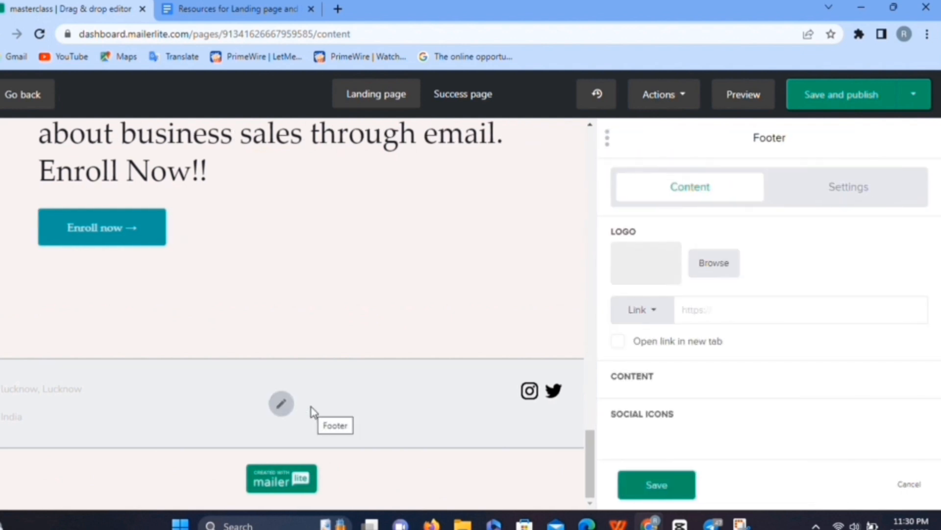
left_click(715, 269)
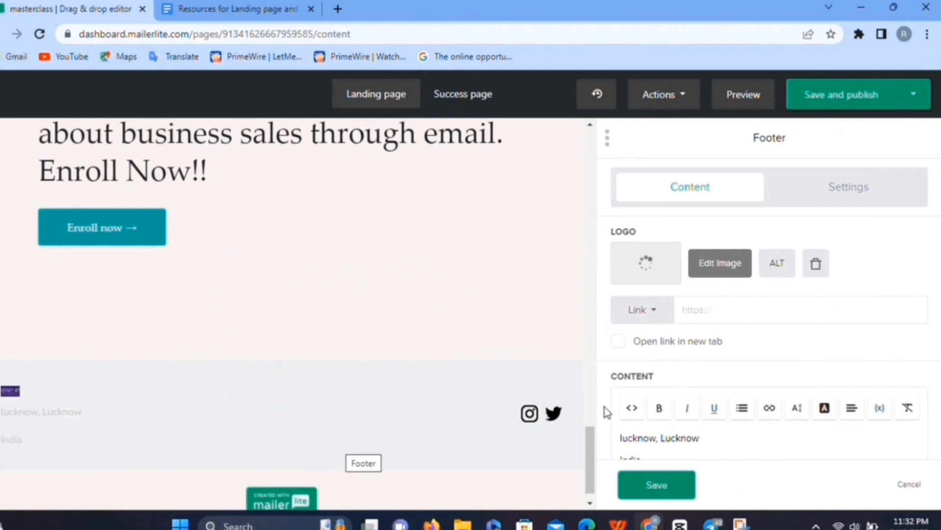
scroll(719, 378, "down", 5)
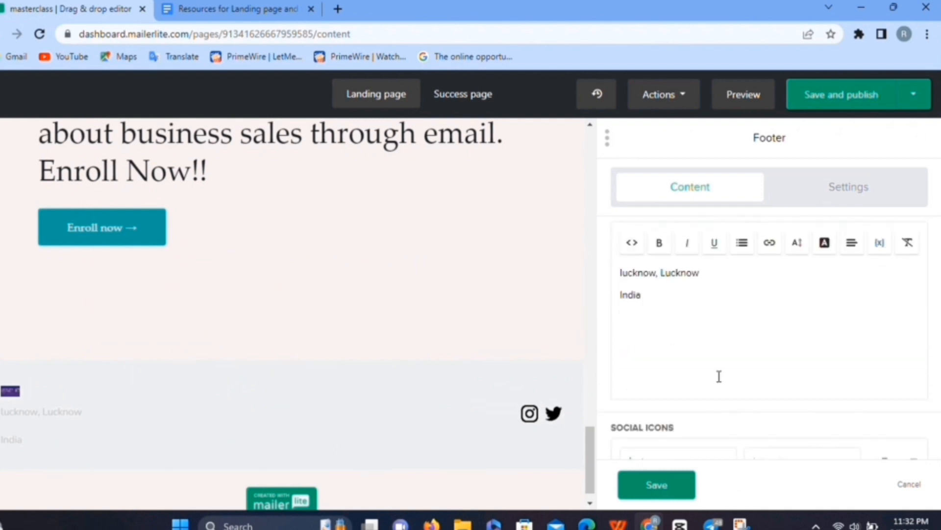
scroll(744, 441, "down", 2)
left_click(665, 486)
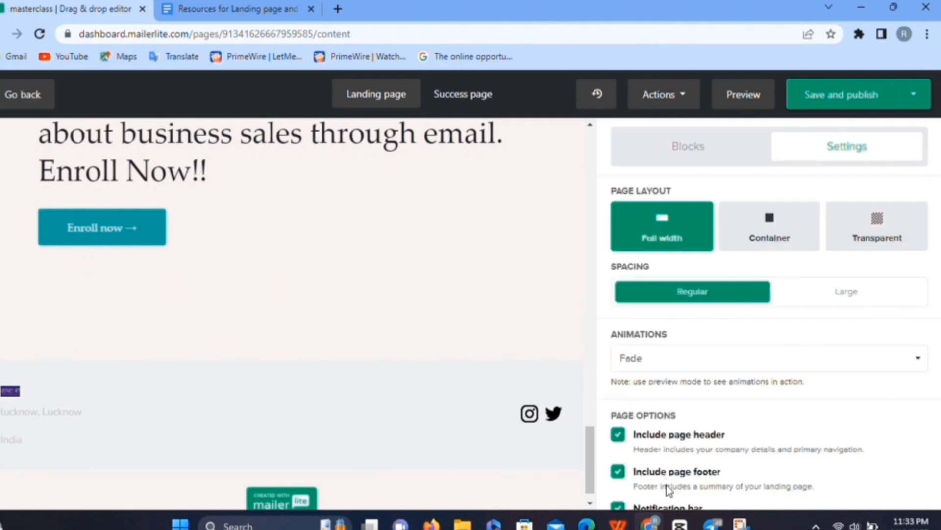
- Review the cookie notification bar's content and settings, and save it as it is
scroll(564, 304, "up", 10)
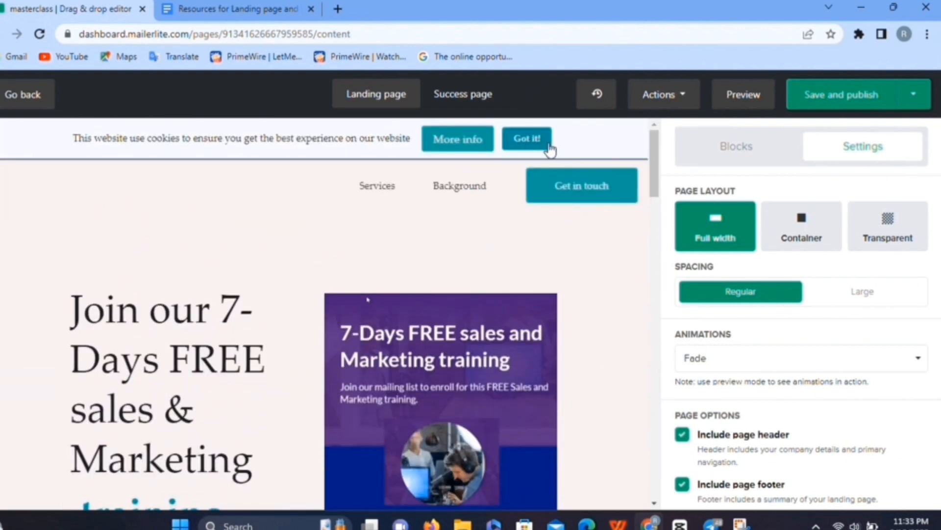
left_click(591, 150)
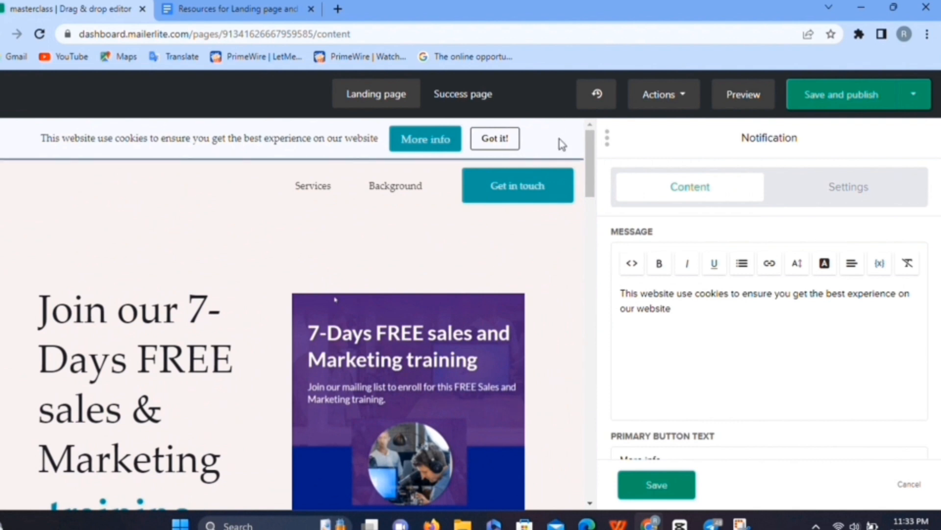
scroll(706, 247, "down", 3)
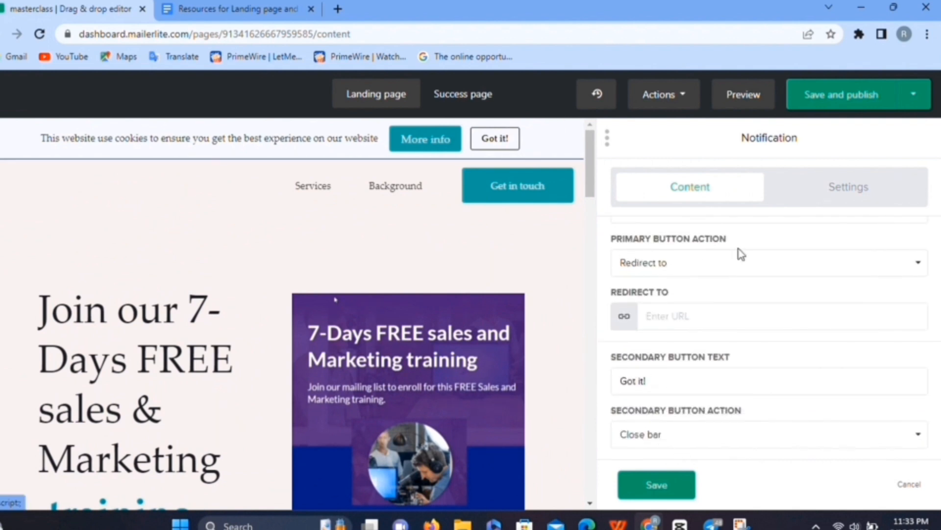
left_click(828, 193)
scroll(626, 269, "up", 3)
scroll(694, 372, "down", 3)
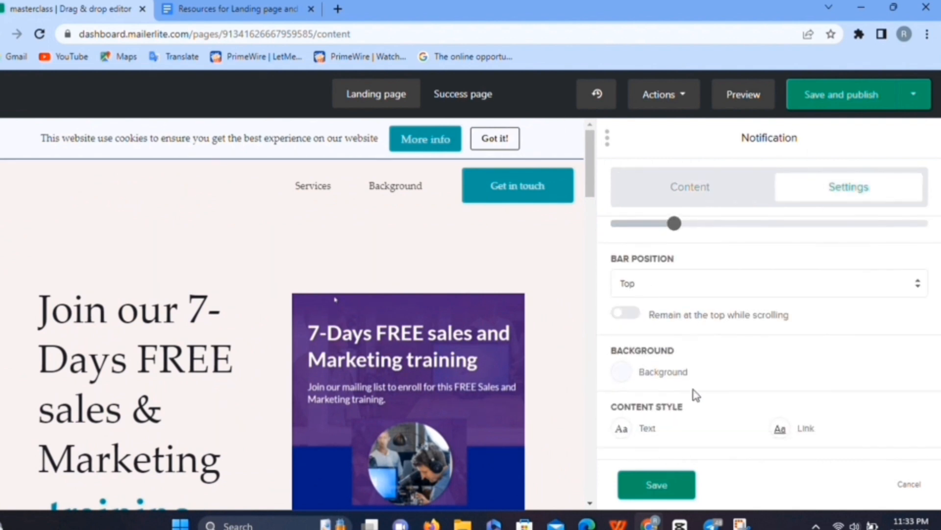
left_click(657, 484)
scroll(590, 354, "down", 3)
scroll(587, 349, "up", 3)
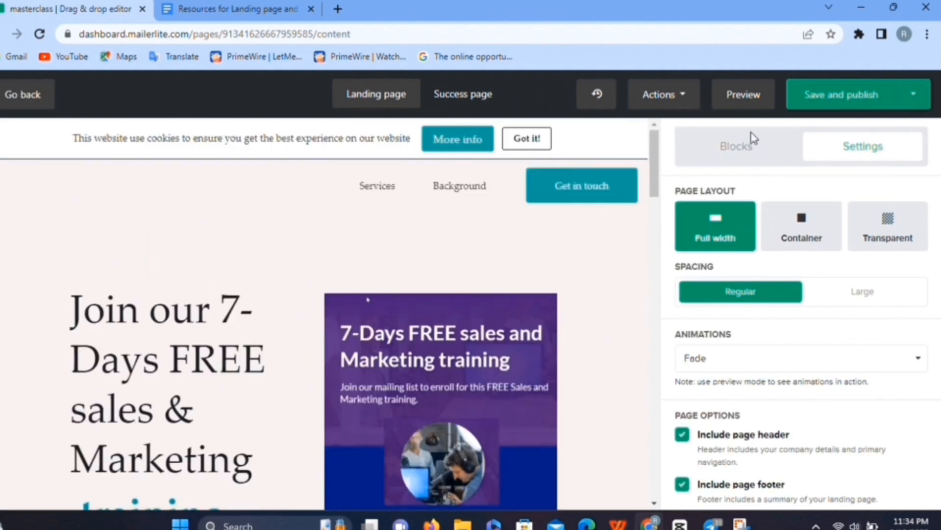
- Add a divider block between the hero section and the "How can I help you with?" section, and open its settings
left_click(738, 146)
scroll(781, 311, "down", 2)
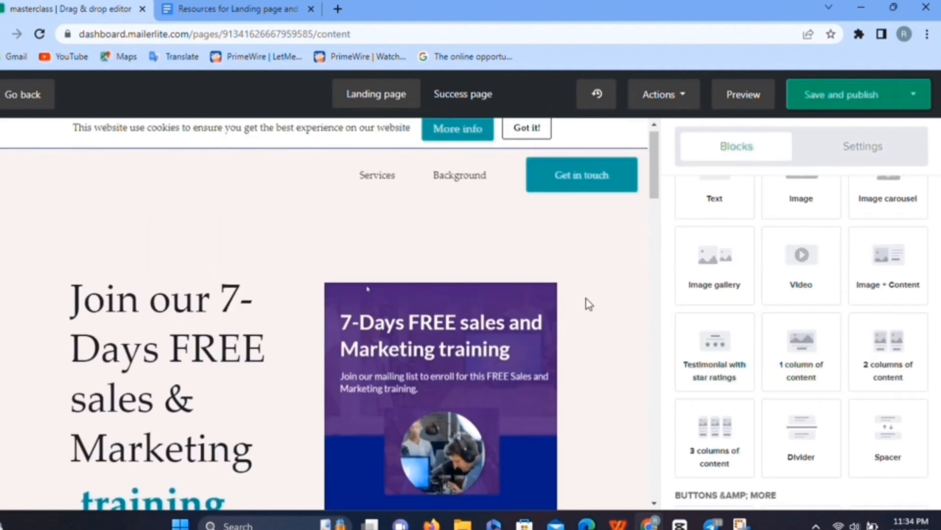
scroll(586, 302, "down", 10)
scroll(587, 303, "down", 1)
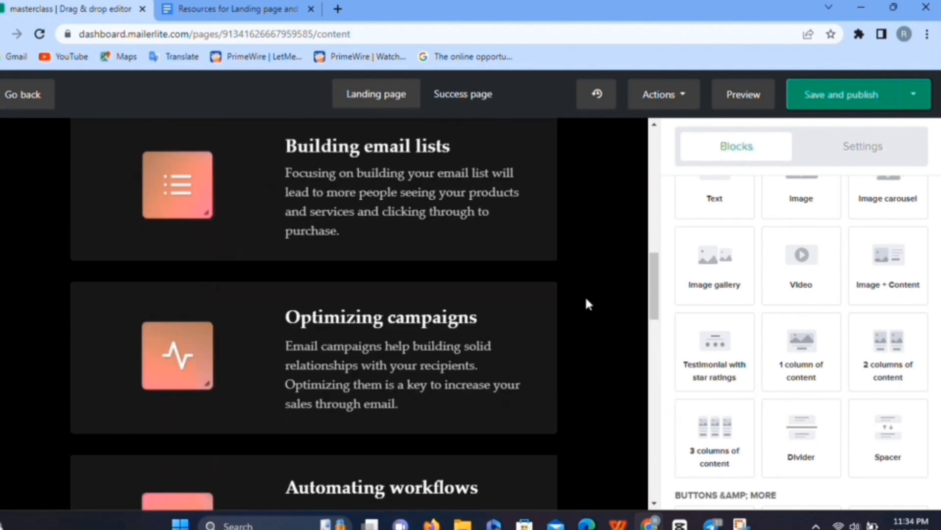
scroll(587, 302, "up", 8)
left_click_drag(816, 443, 565, 356)
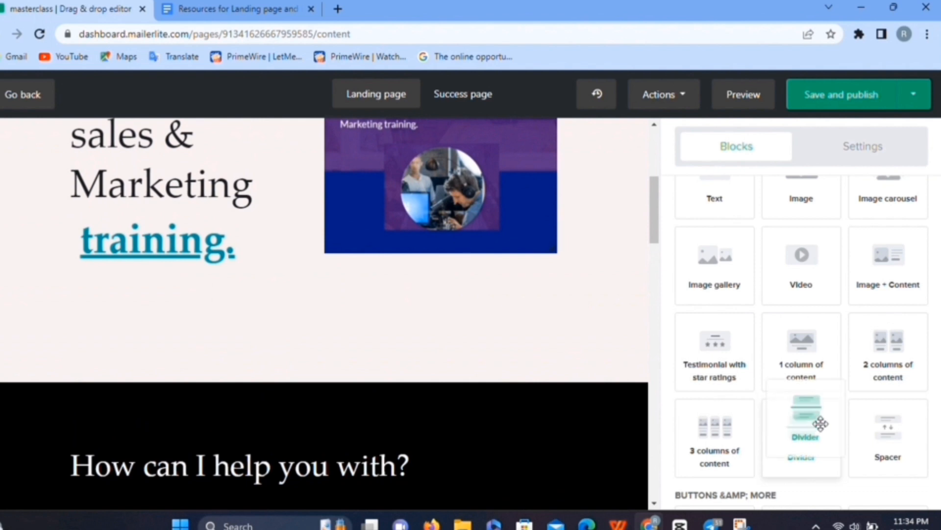
left_click_drag(820, 424, 569, 331)
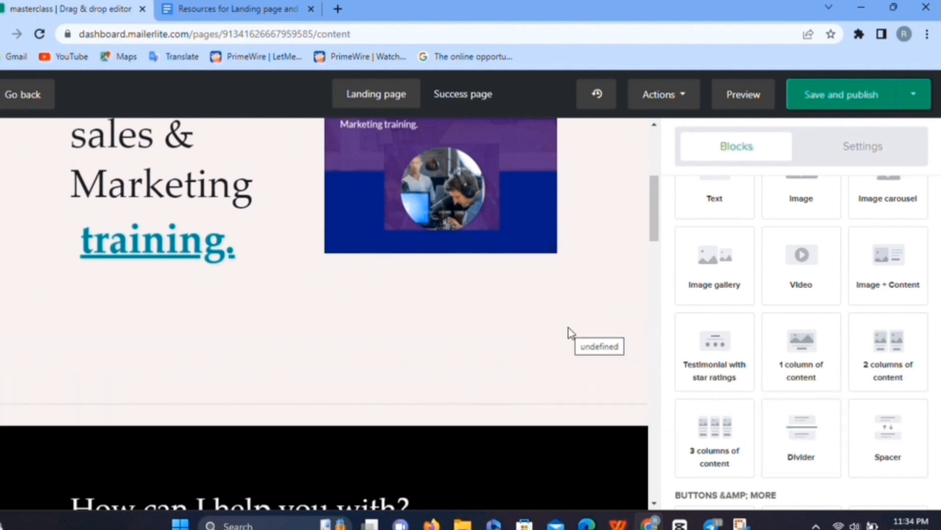
scroll(485, 335, "down", 2)
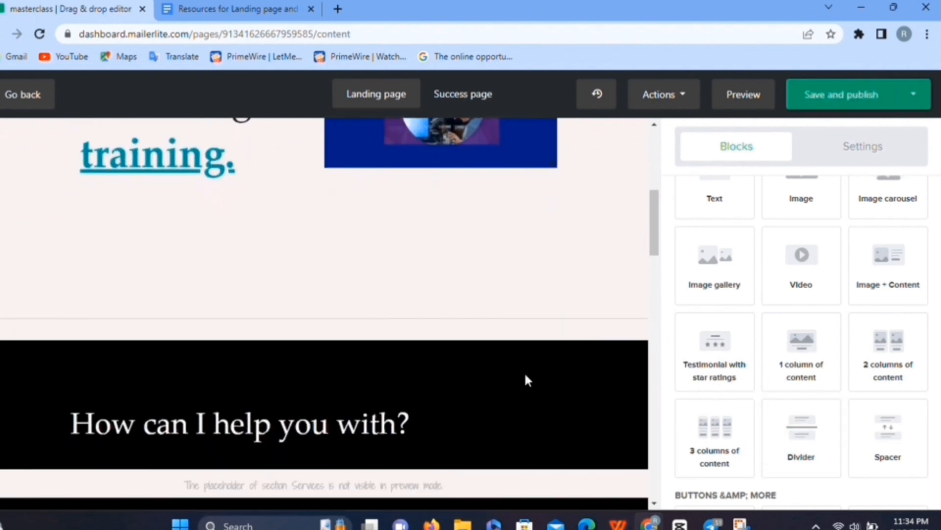
left_click(515, 318)
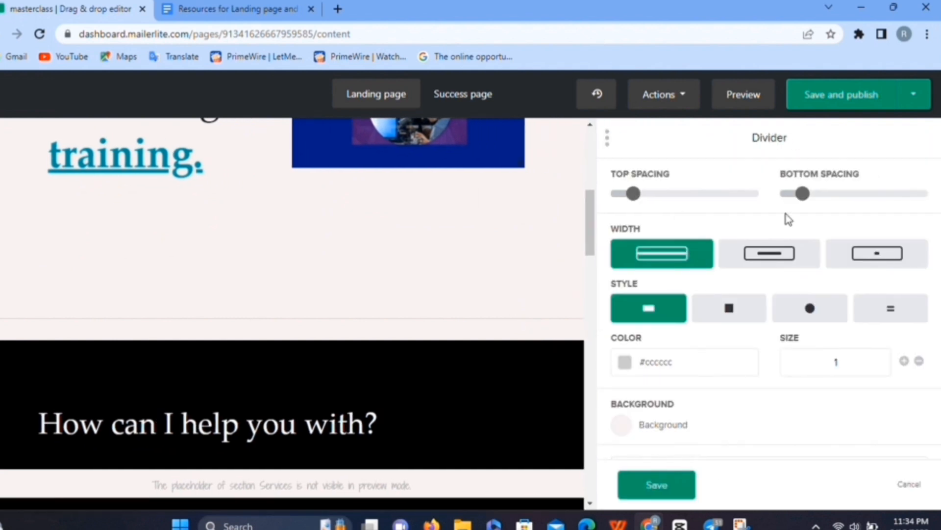
- Try the narrower widths and the dashed and dotted styles on the divider, returning to full width and the solid line
left_click(748, 264)
left_click(898, 258)
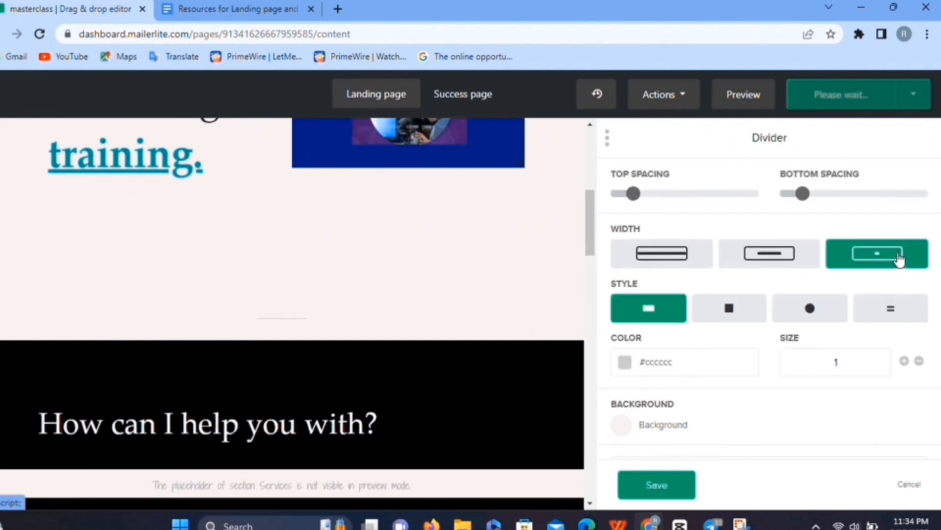
left_click(664, 262)
left_click(720, 313)
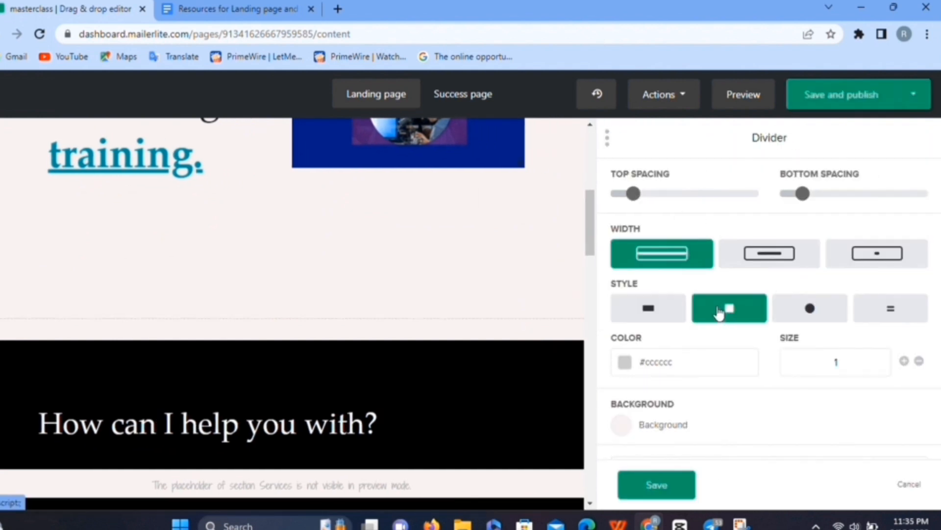
left_click(799, 310)
left_click(662, 314)
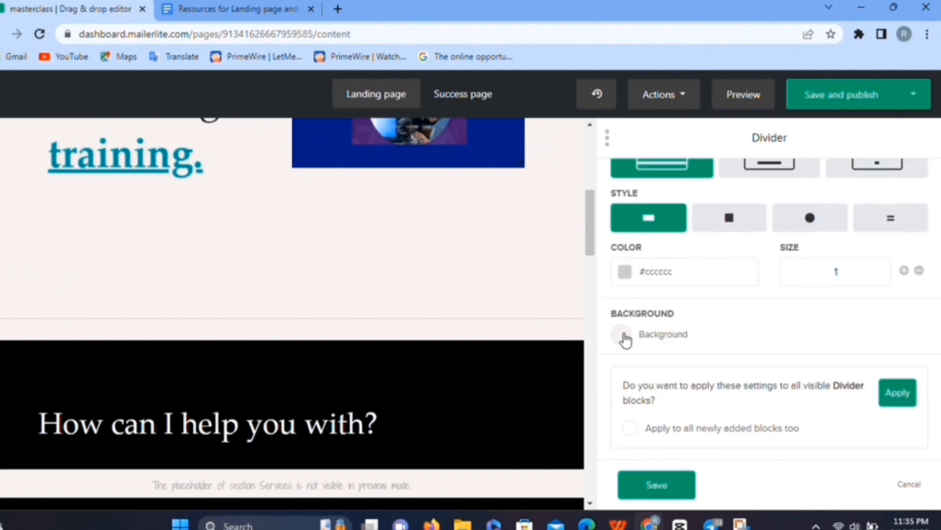
- Set the divider's background to light grey from the popular colors and save the block
left_click(622, 336)
left_click(502, 333)
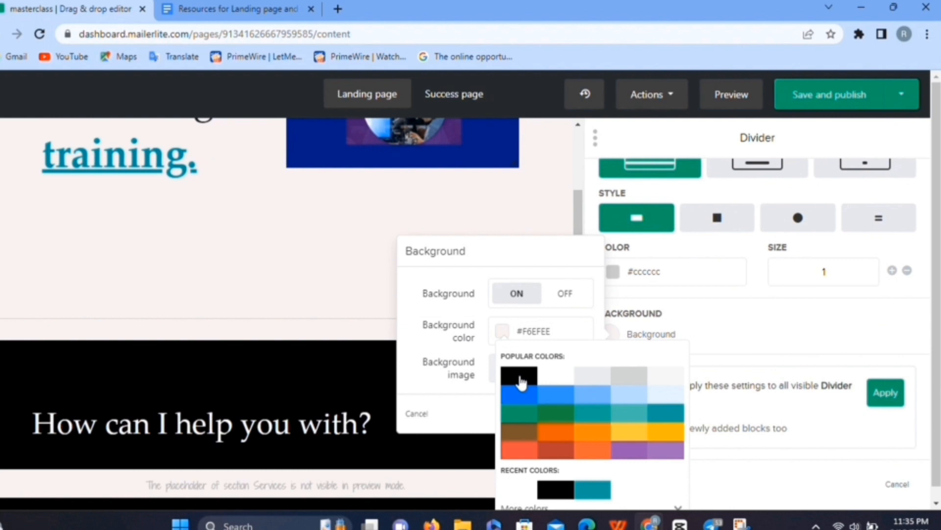
left_click(628, 378)
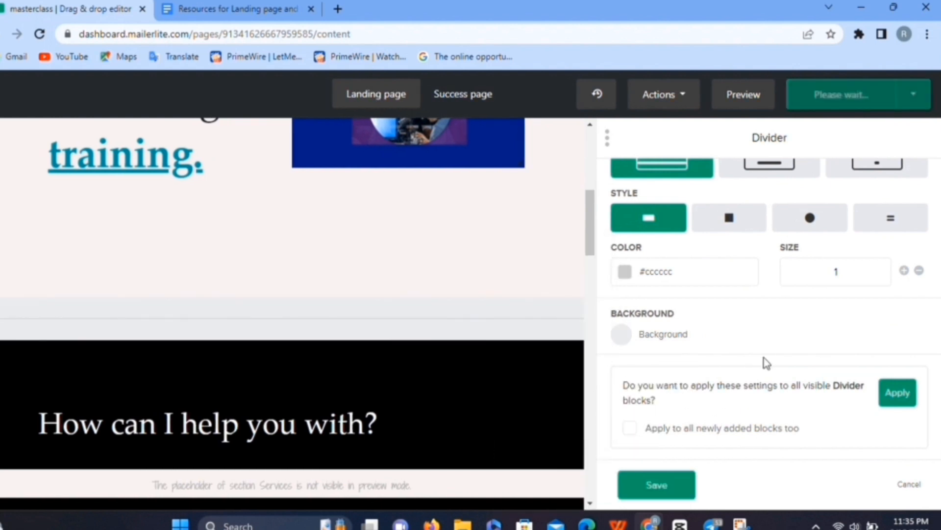
left_click(657, 484)
- Add a social share block directly above the grey divider
scroll(763, 419, "down", 3)
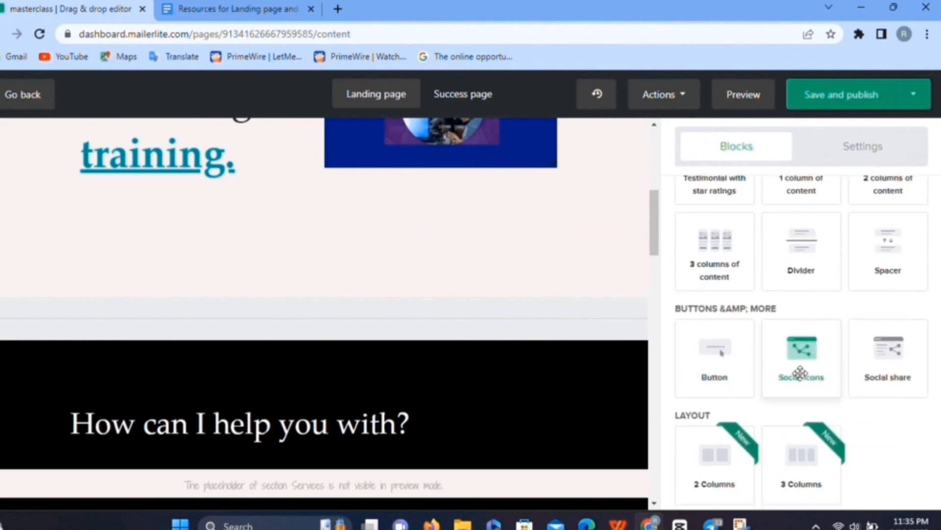
left_click_drag(883, 363, 590, 288)
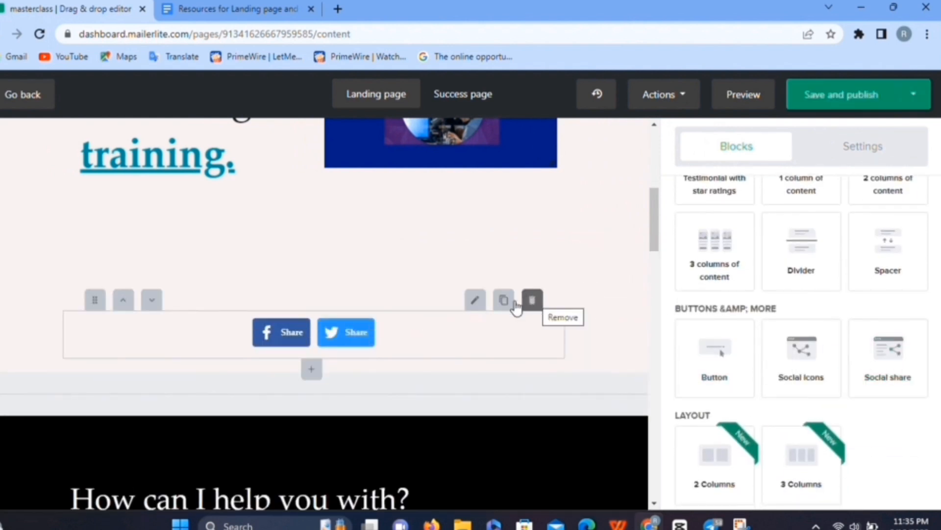
- Add a signup form block between the hero section and the social share buttons
scroll(451, 343, "down", 3)
scroll(464, 241, "down", 10)
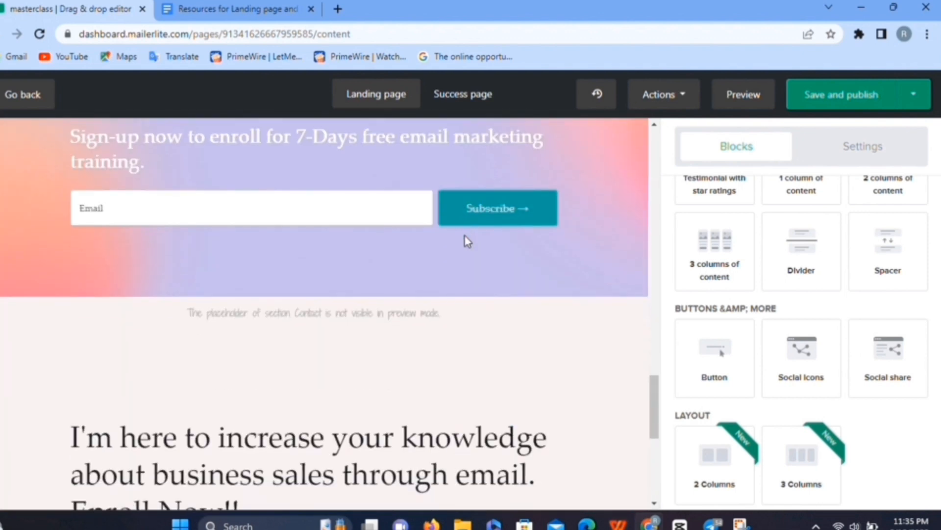
scroll(730, 374, "down", 3)
scroll(729, 375, "down", 3)
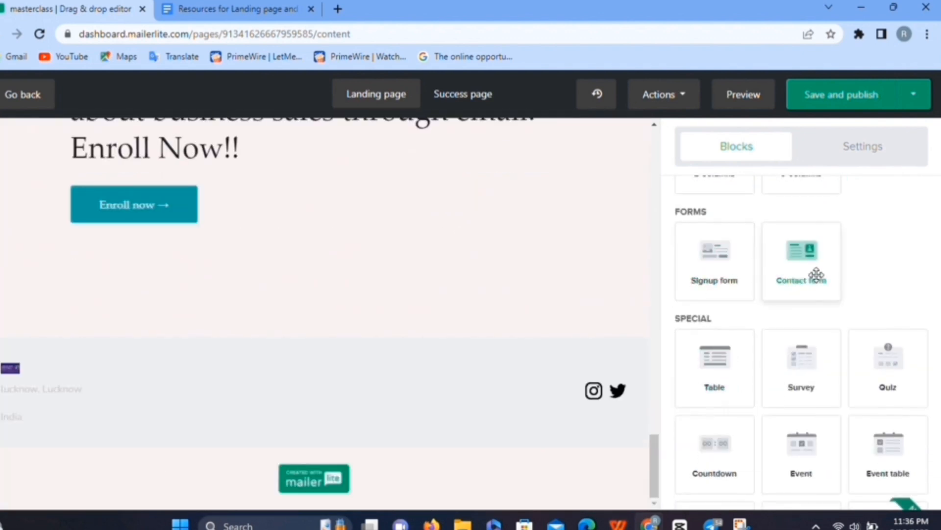
scroll(550, 257, "up", 15)
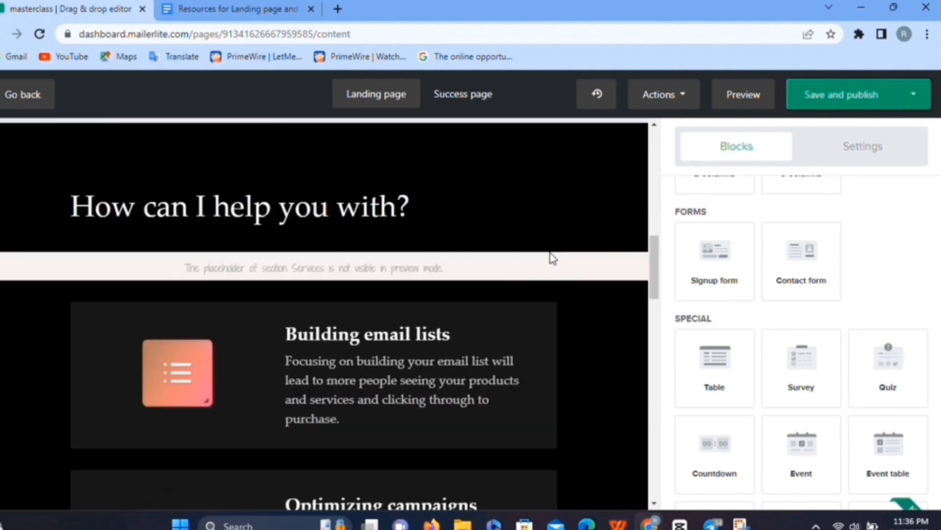
scroll(557, 279, "down", 4)
left_click_drag(714, 257, 513, 266)
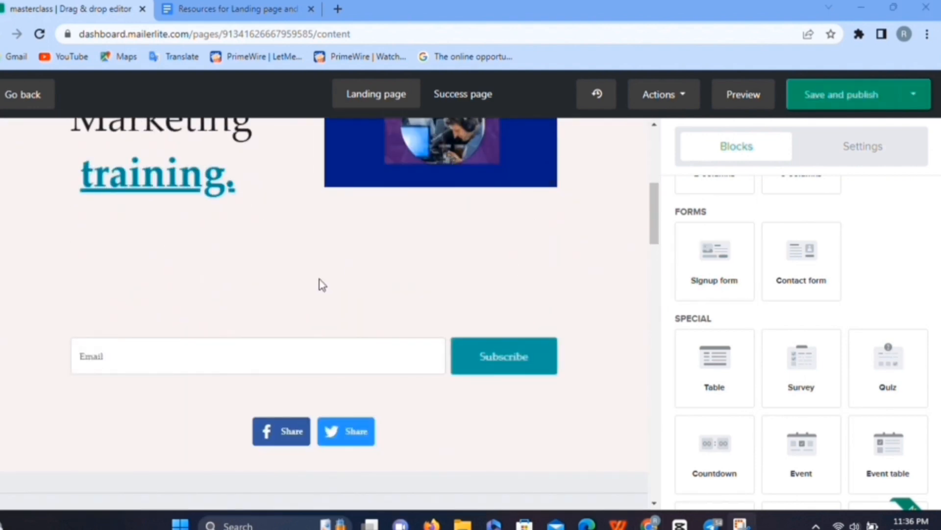
- Include media and text in the new signup form, and insert the purple 7-Days training banner as its image
left_click(308, 354)
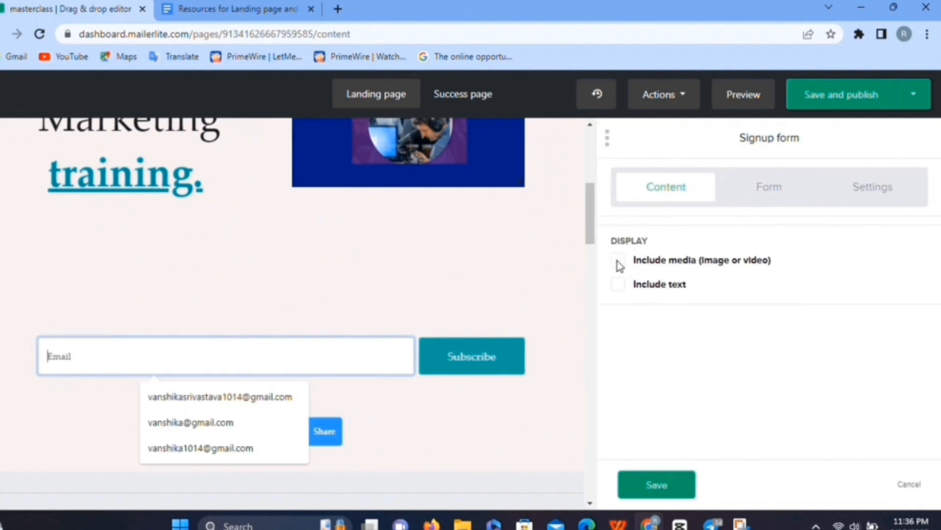
left_click(616, 261)
left_click(619, 283)
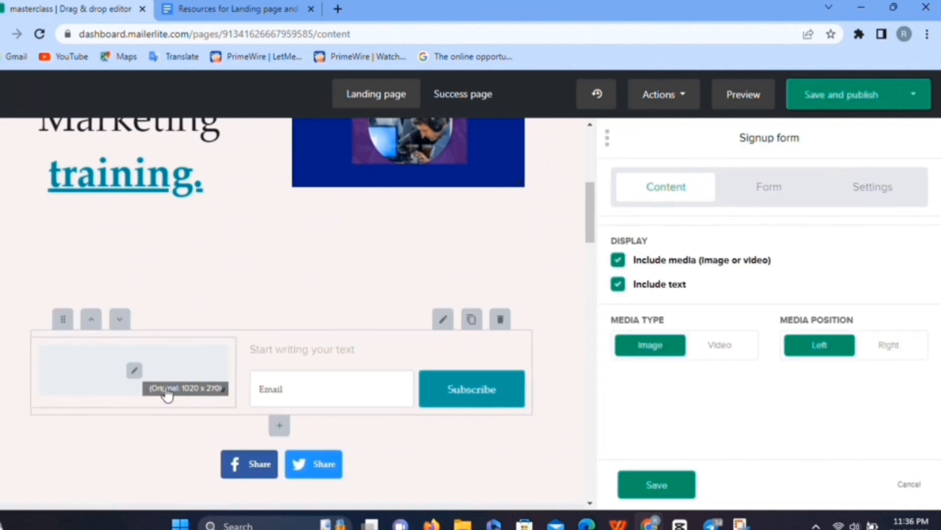
left_click(136, 371)
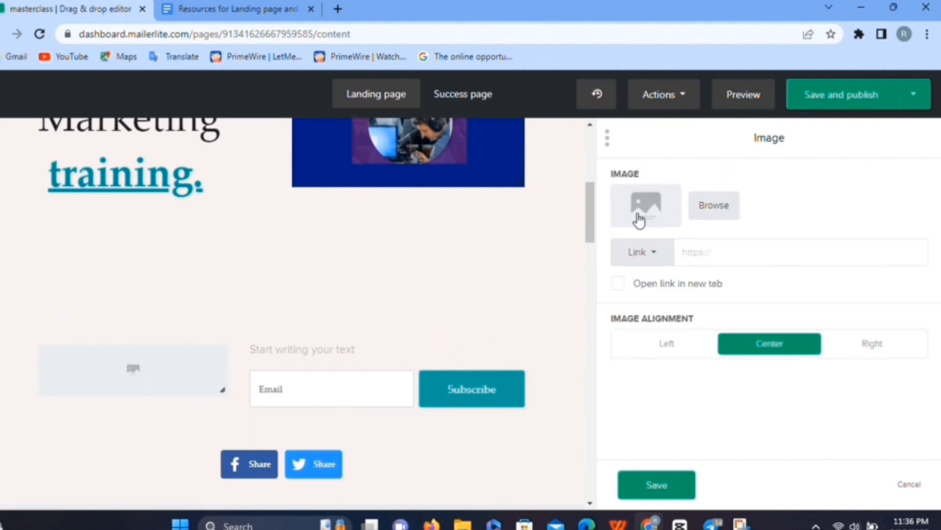
left_click(714, 206)
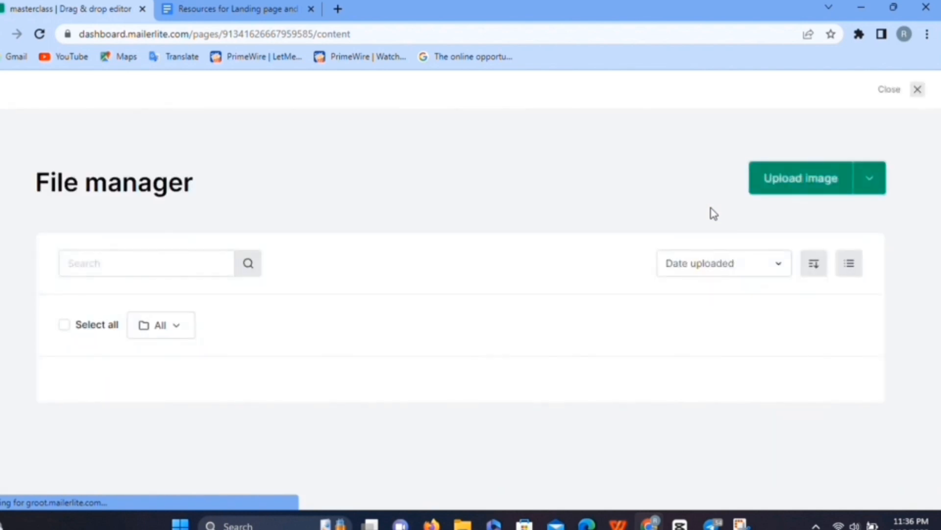
left_click(343, 460)
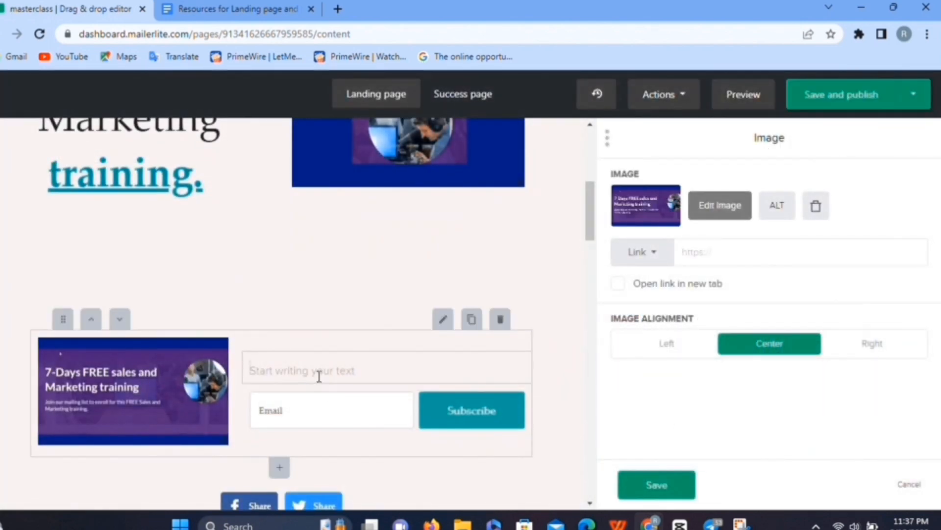
- Write "Sign up as soon as you can." in bold dark lettering as the new signup form's text
left_click(318, 376)
type("Sign up as")
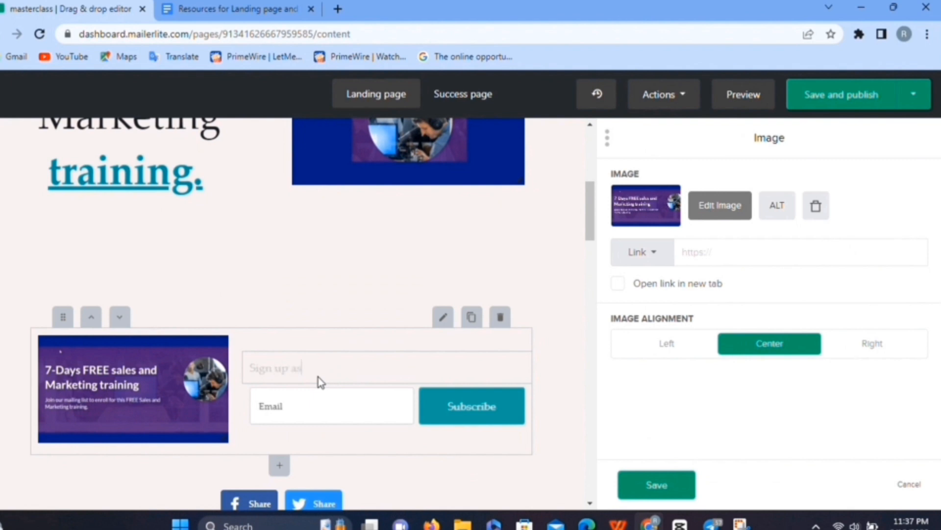
type(" soon as you can.")
left_click(458, 292)
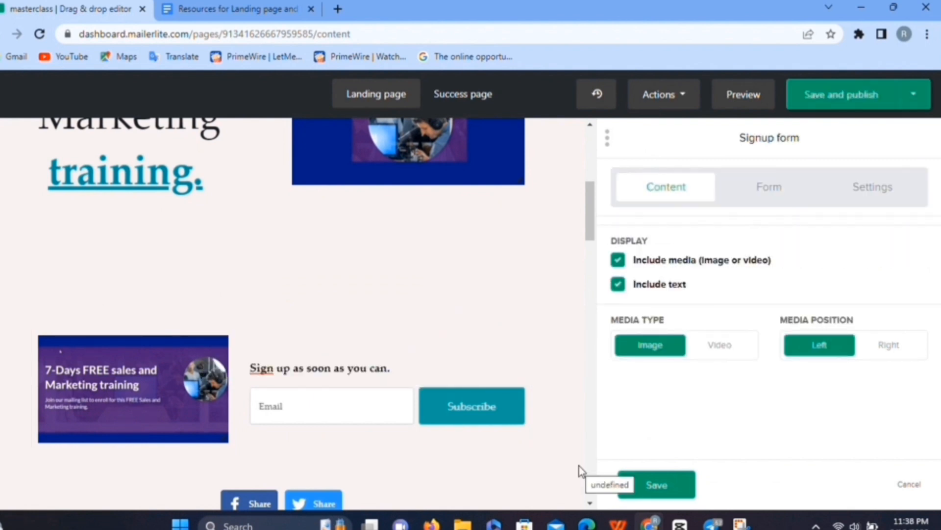
scroll(579, 468, "down", 7)
scroll(579, 468, "down", 10)
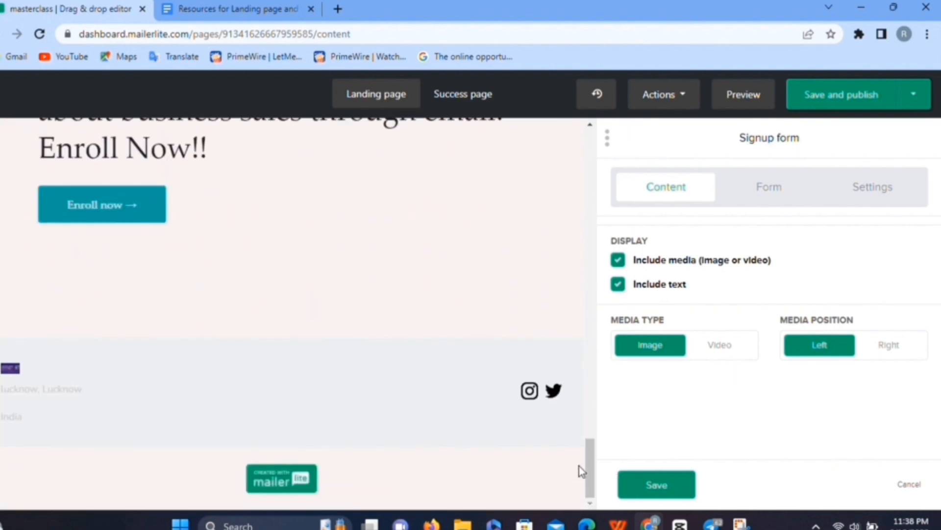
scroll(548, 169, "up", 5)
scroll(546, 166, "up", 3)
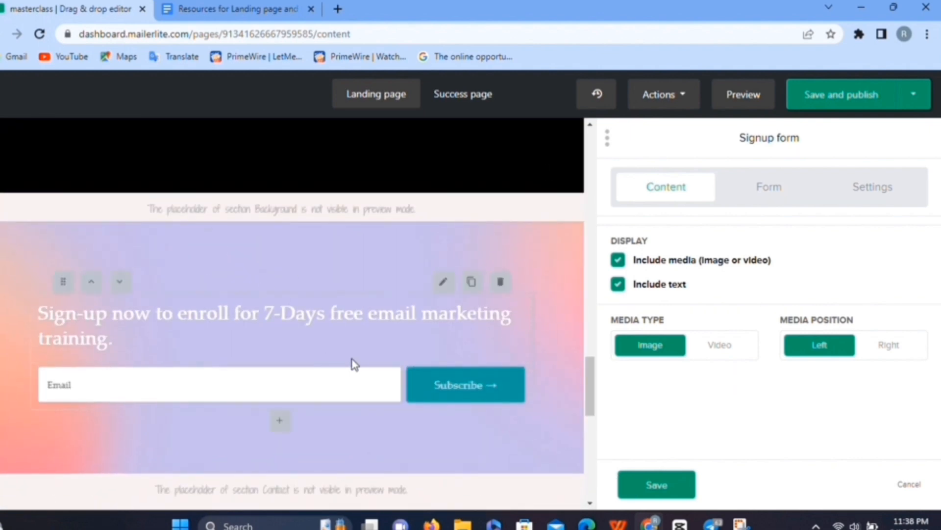
- Review the landing page's blocks and preview the whole page in the desktop layout
scroll(353, 361, "down", 8)
scroll(354, 358, "up", 3)
scroll(353, 360, "up", 7)
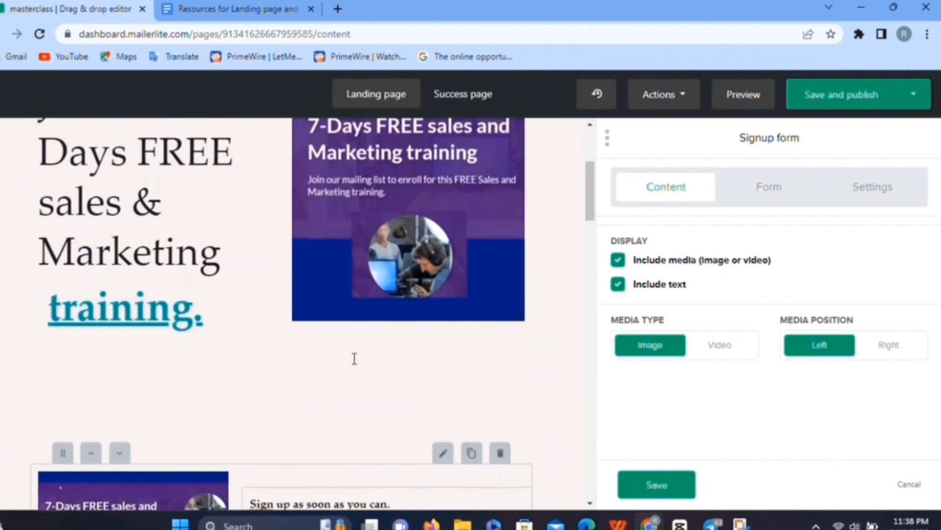
scroll(353, 363, "down", 3)
scroll(353, 364, "up", 3)
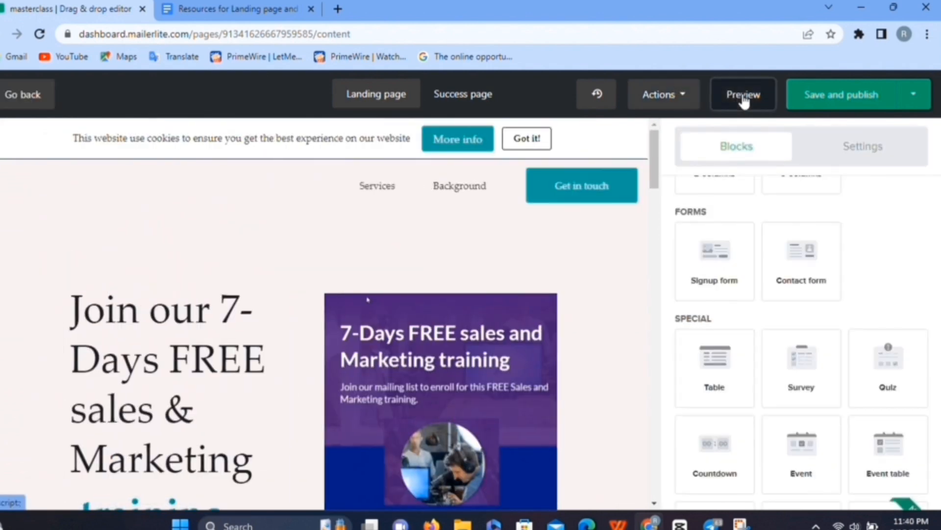
left_click(743, 95)
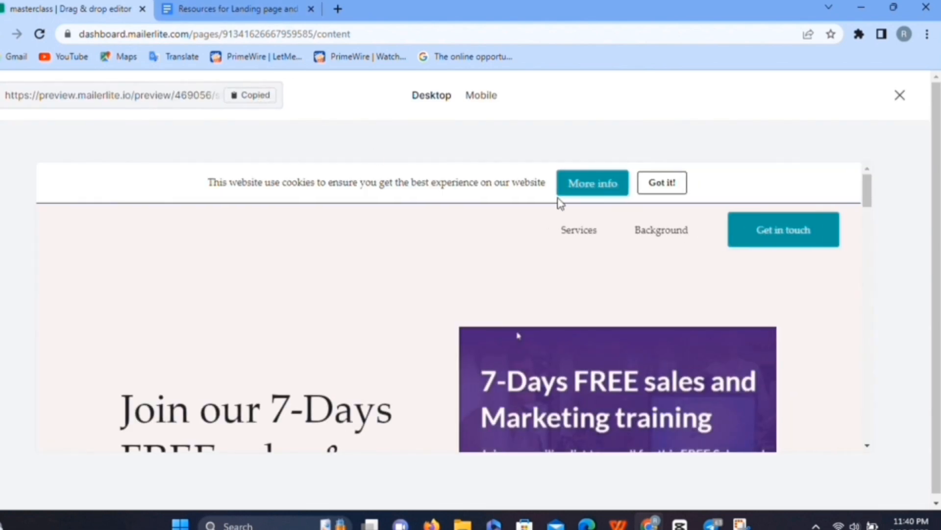
scroll(559, 204, "down", 10)
scroll(558, 204, "down", 4)
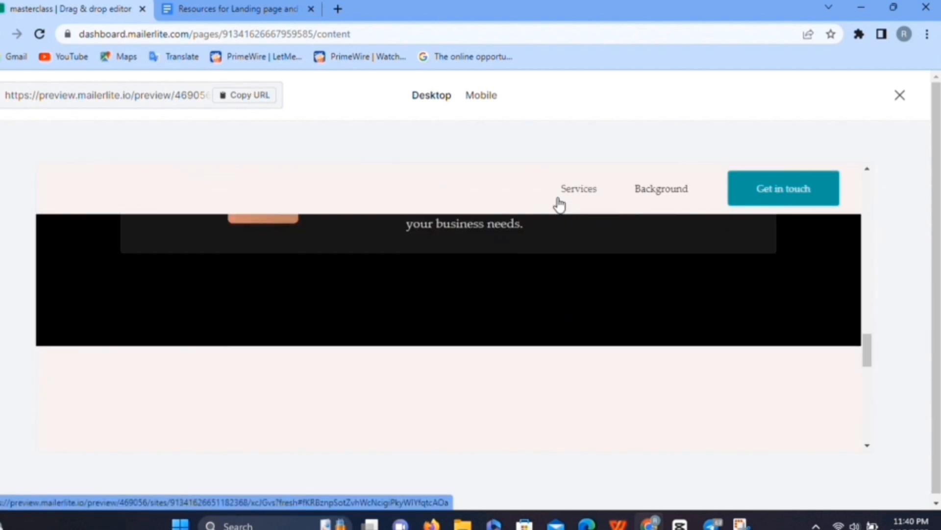
scroll(558, 204, "up", 12)
- Check the landing page preview in the mobile layout and close the preview
left_click(482, 95)
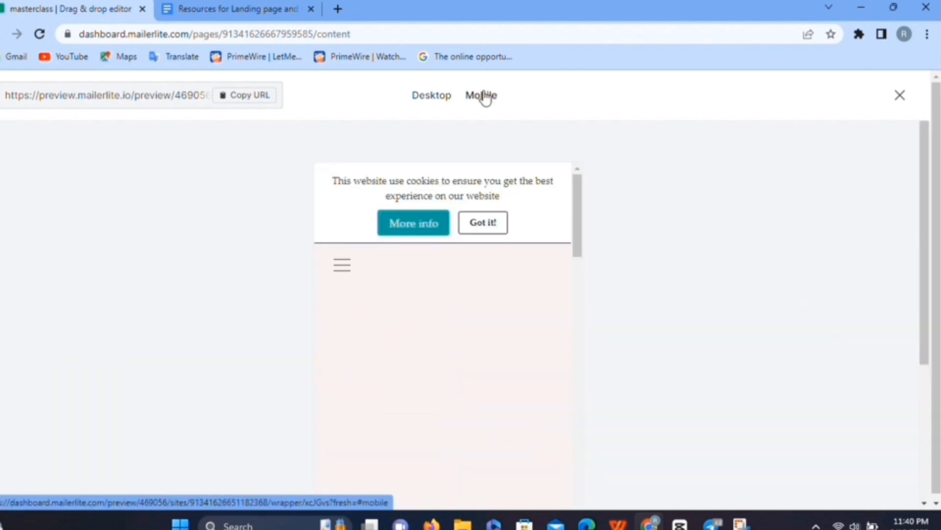
mouse_move(577, 248)
left_mouse_down()
mouse_move(586, 466)
mouse_move(579, 245)
left_mouse_up()
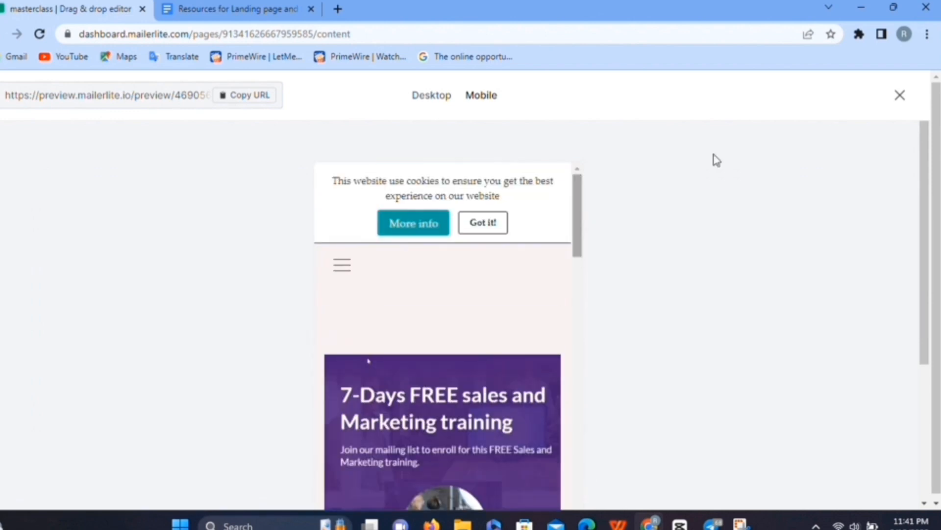
left_click(900, 95)
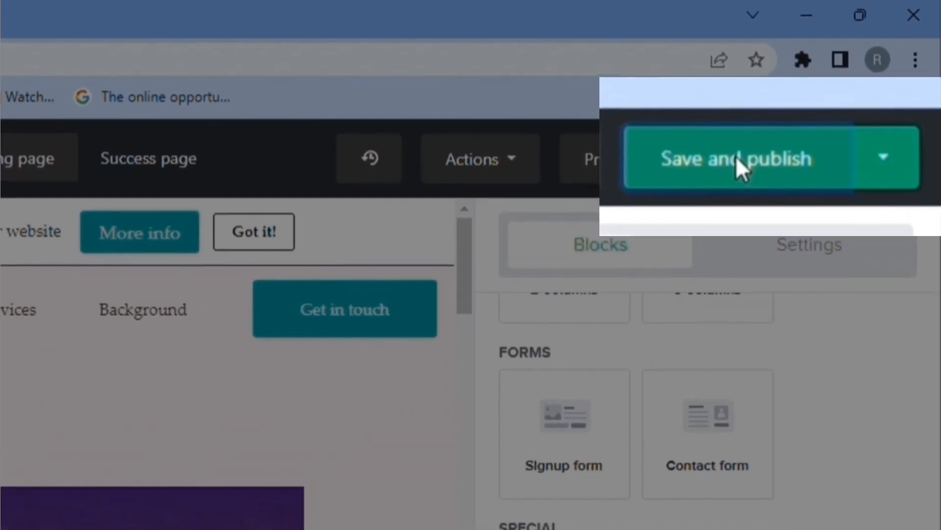
- Save and publish the landing page, keeping the default URL, favicon and SEO settings
left_click(737, 155)
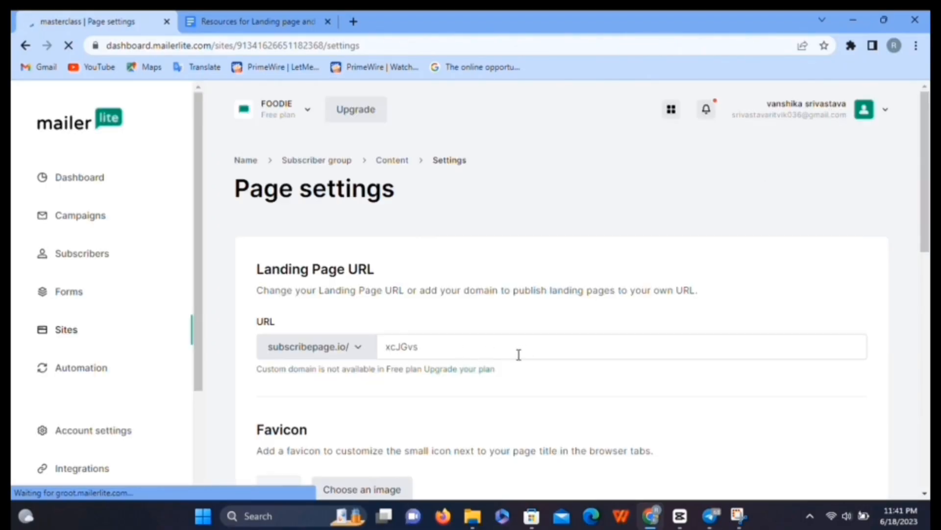
scroll(517, 353, "down", 6)
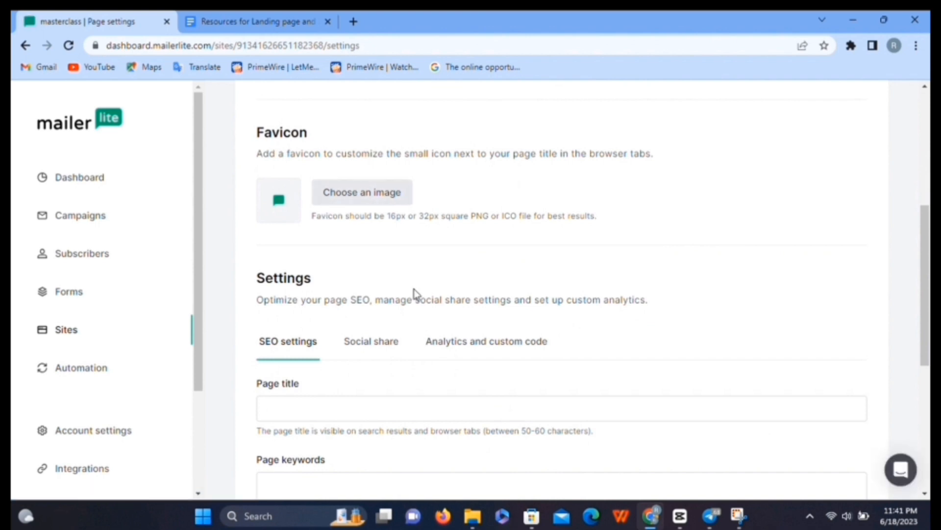
scroll(414, 294, "down", 3)
scroll(435, 419, "down", 3)
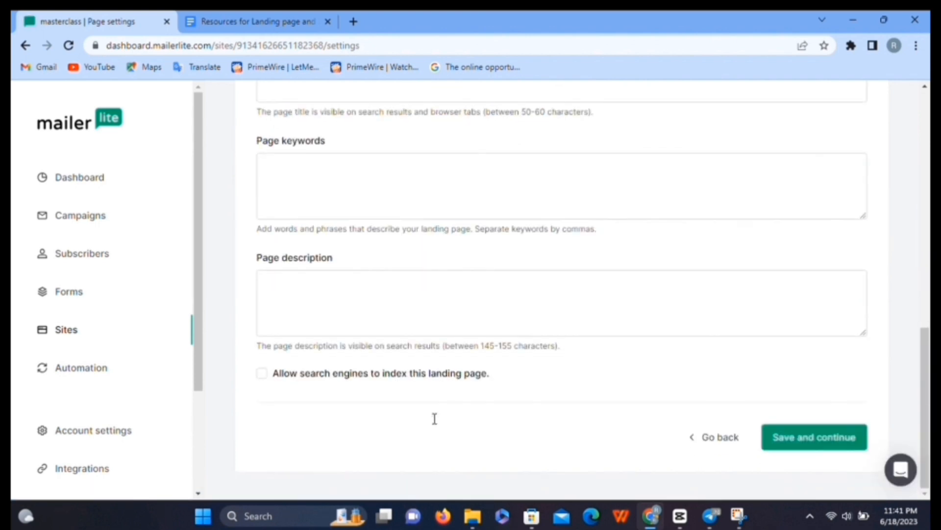
left_click(819, 448)
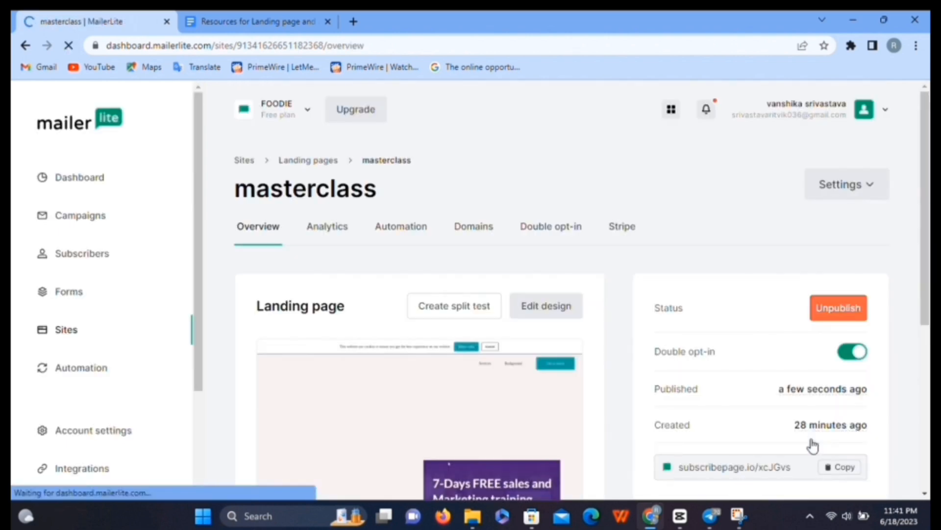
- Copy the published page's link from its overview and open subscribepage.io/xcJGvs in a new browser tab
scroll(614, 306, "down", 2)
scroll(614, 306, "down", 3)
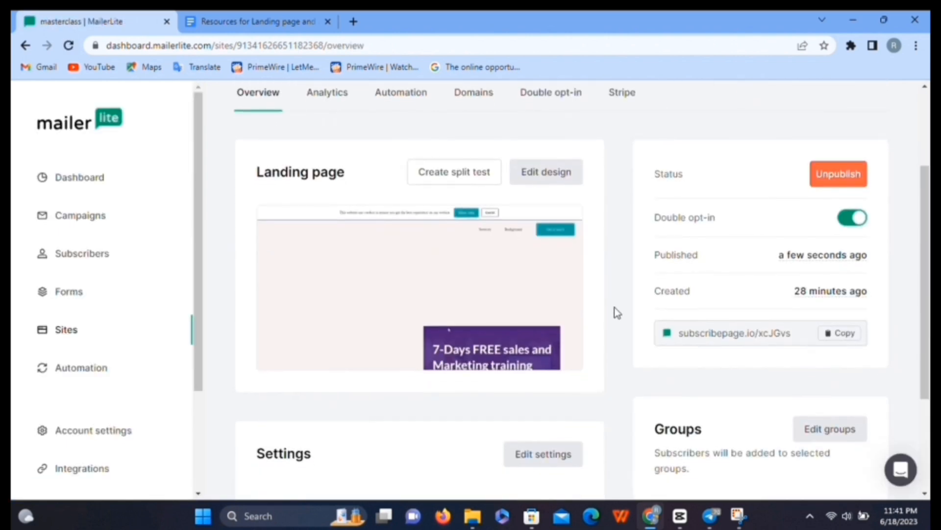
scroll(614, 307, "up", 2)
scroll(614, 307, "up", 2)
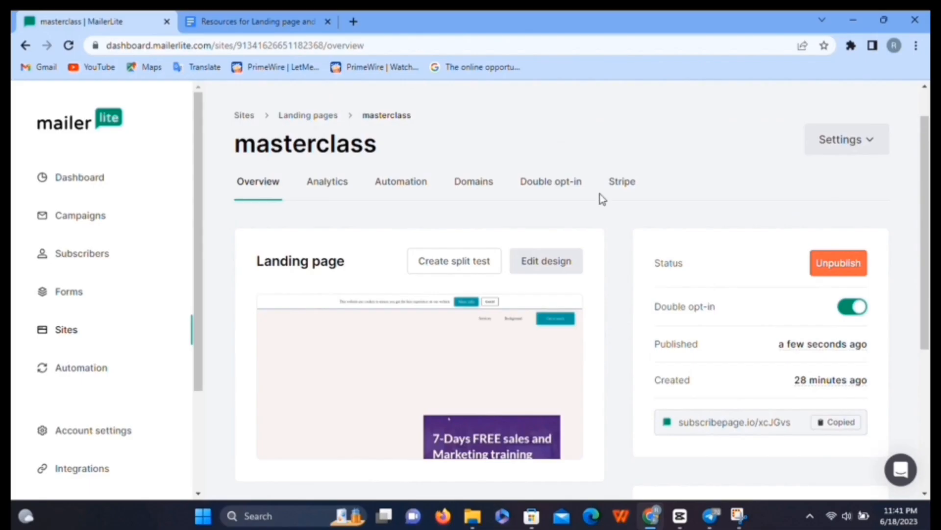
scroll(599, 196, "up", 1)
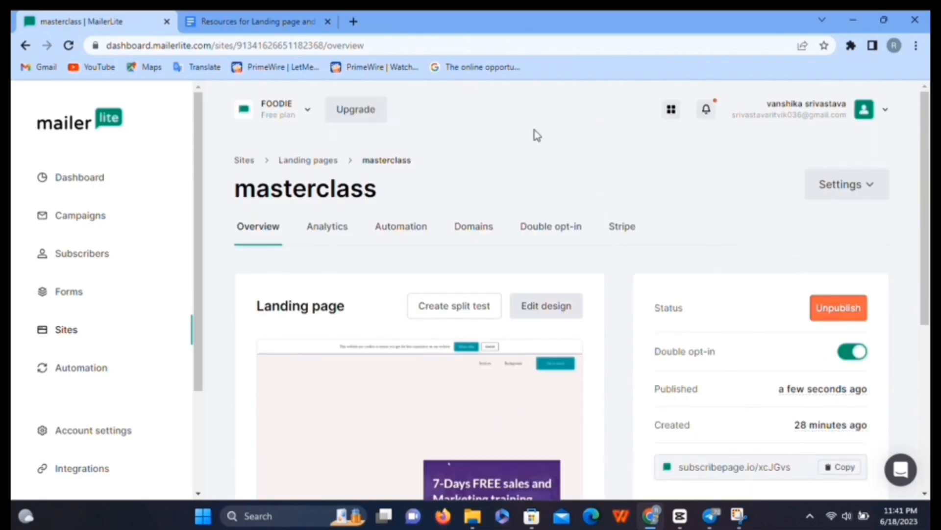
left_click(354, 22)
type("subscribepage.io/xcJGvs")
key("Return")
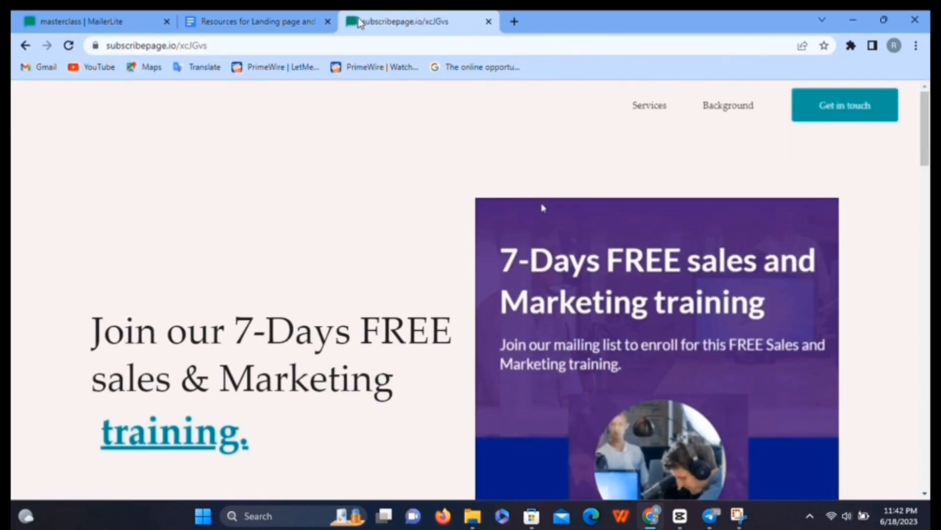
- Look through the live landing page down to its lower signup form and back to the hero section
scroll(909, 273, "down", 10)
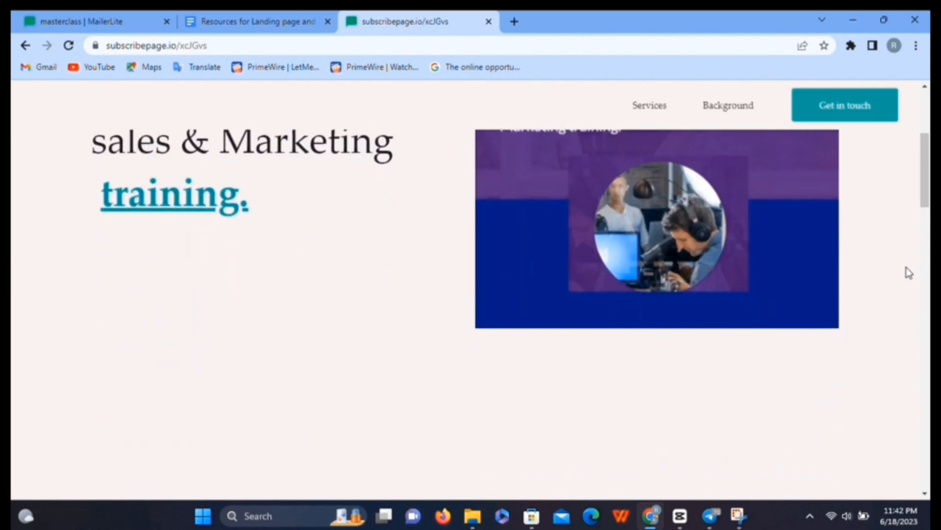
scroll(906, 269, "down", 12)
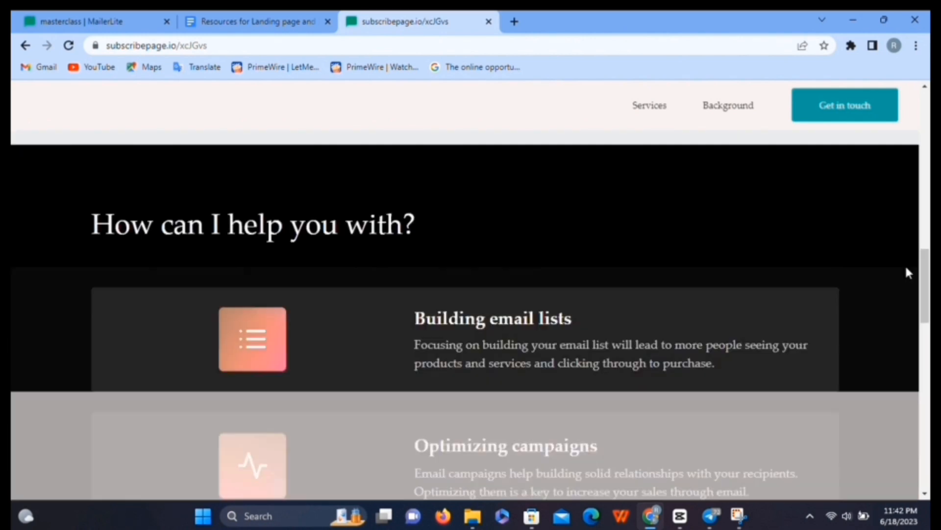
scroll(907, 272, "down", 5)
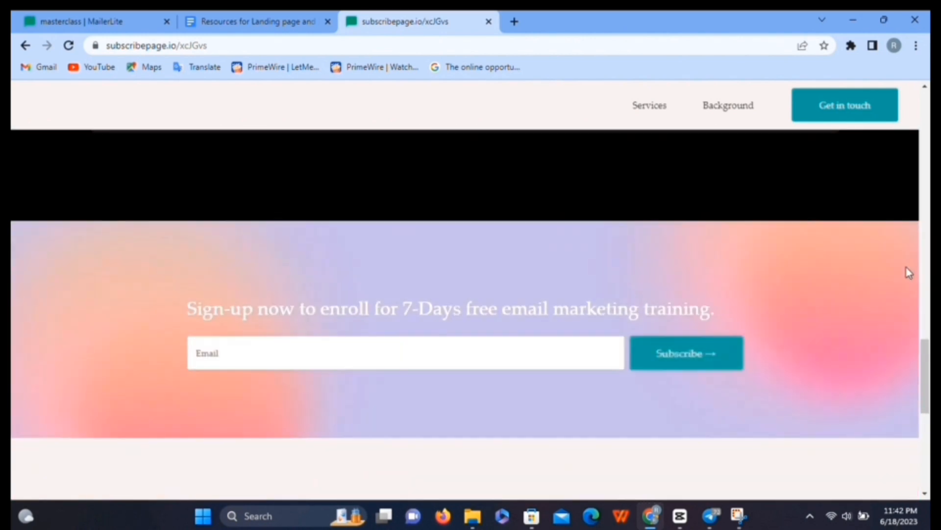
scroll(907, 273, "up", 4)
scroll(909, 273, "up", 6)
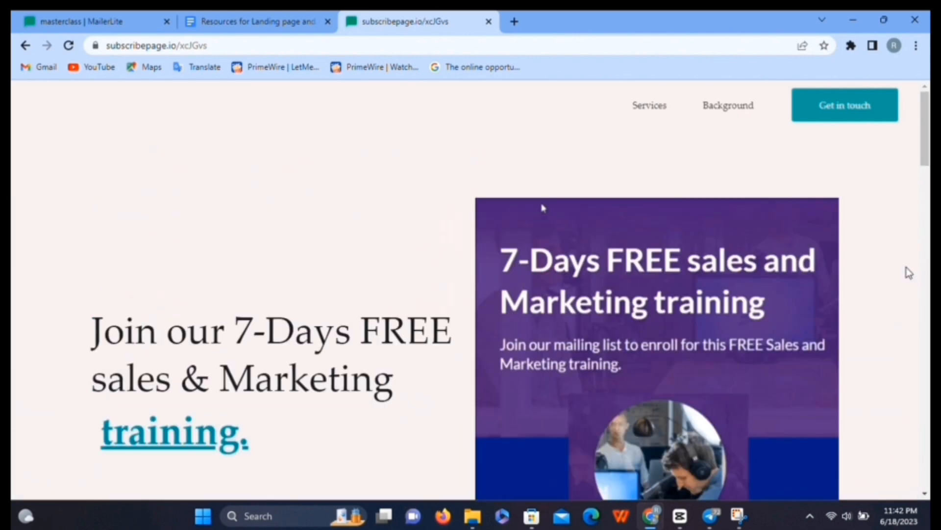
- Subscribe through the "Sign up as soon as you can." form with a saved email address to test it
scroll(909, 272, "down", 3)
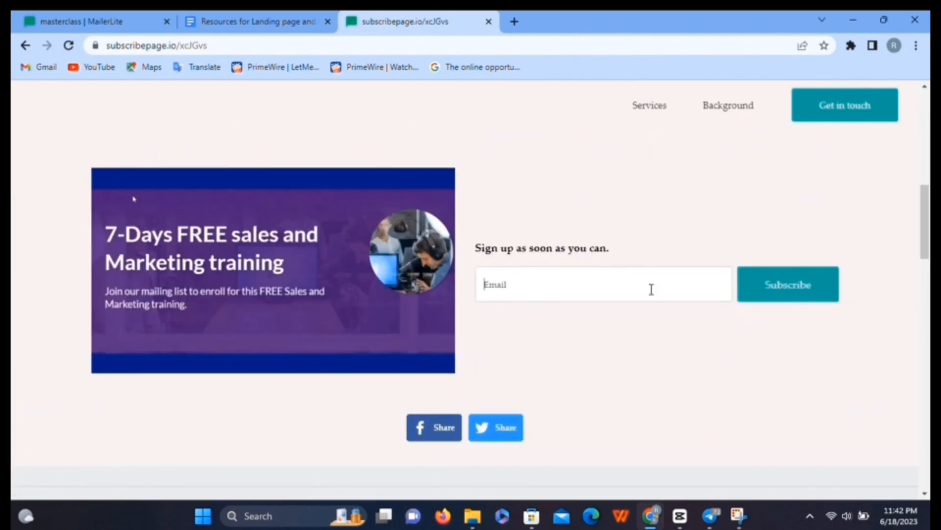
left_click(651, 289)
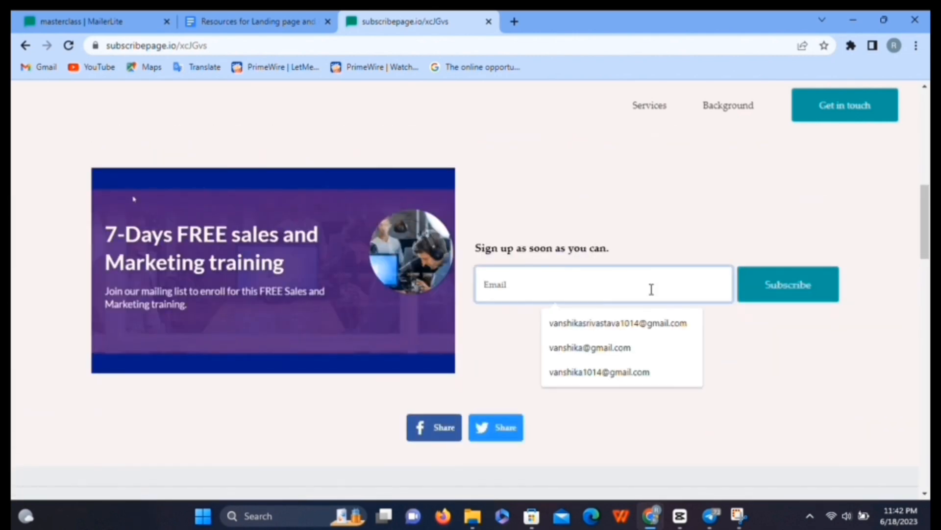
left_click(649, 324)
left_click(753, 298)
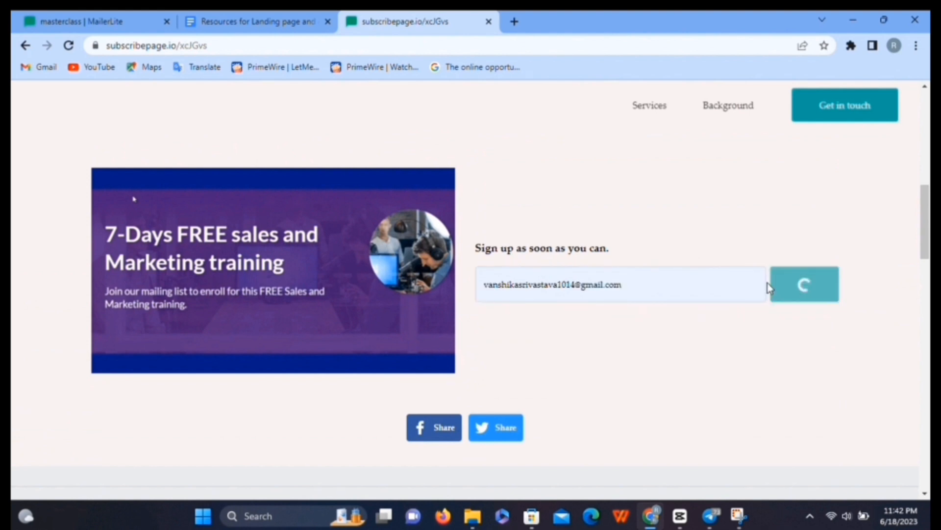
- Look over the thank-you page down to its footer
scroll(767, 288, "down", 3)
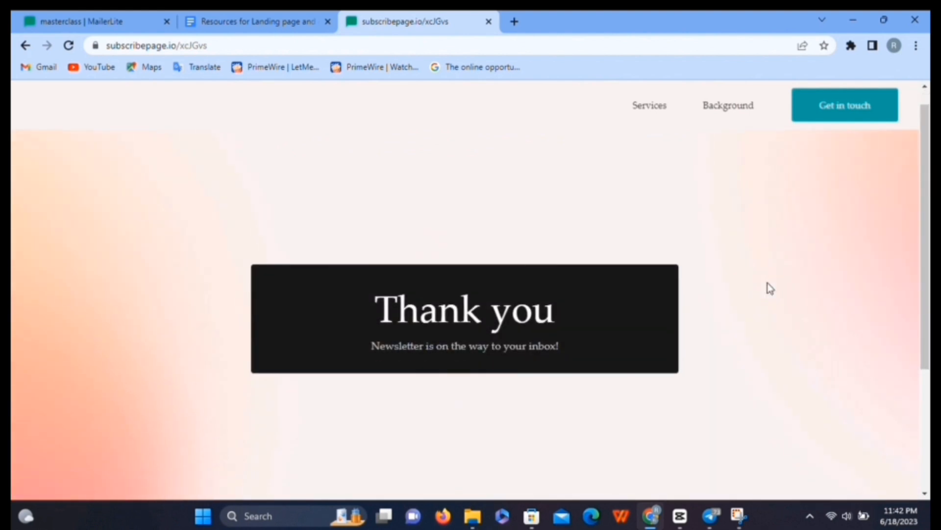
scroll(767, 283, "down", 3)
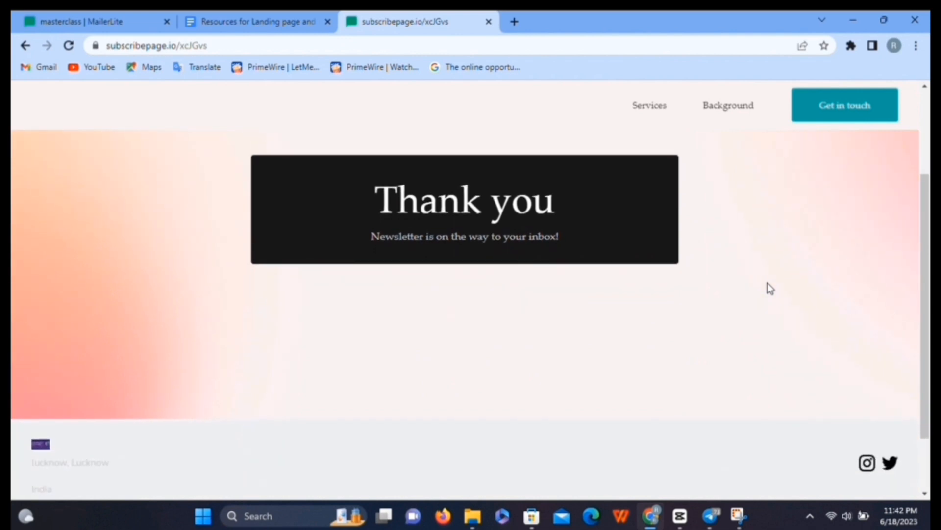
scroll(770, 289, "down", 3)
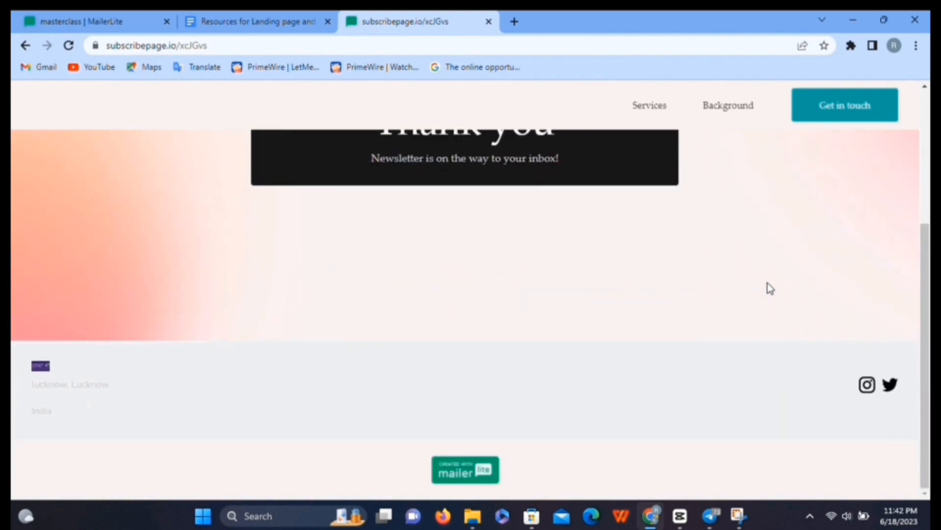
scroll(767, 283, "up", 8)
- Return to the masterclass site overview and examine its analytics, including the list of collected subscribers
key("ctrl+1")
scroll(445, 246, "down", 4)
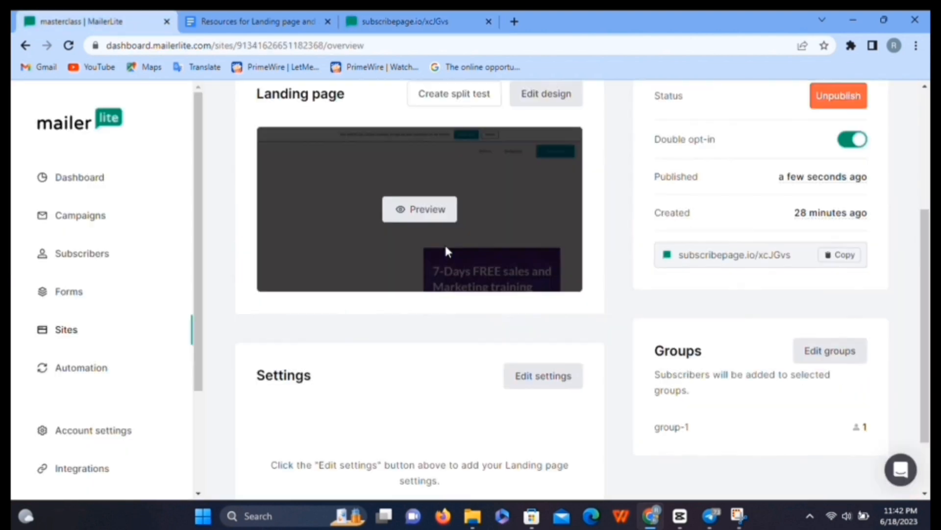
scroll(446, 246, "up", 3)
left_click(327, 185)
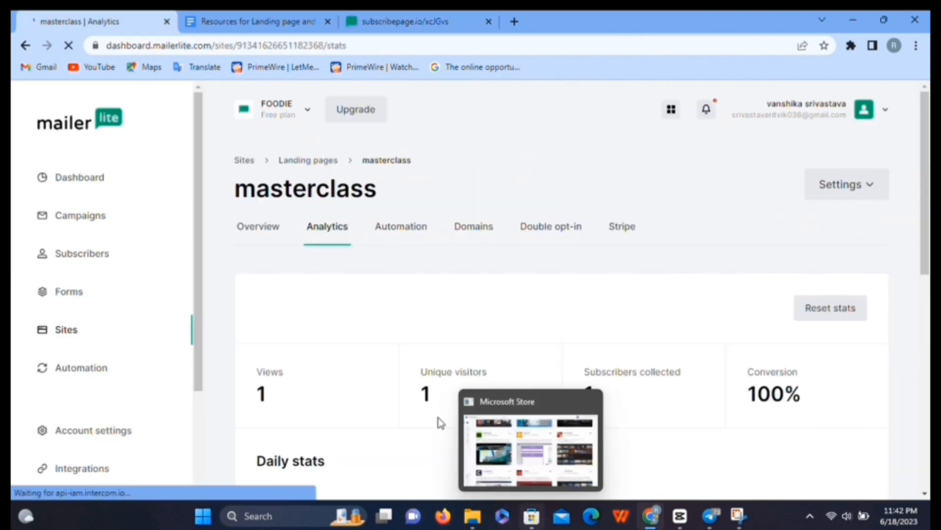
scroll(569, 413, "down", 3)
scroll(569, 414, "down", 6)
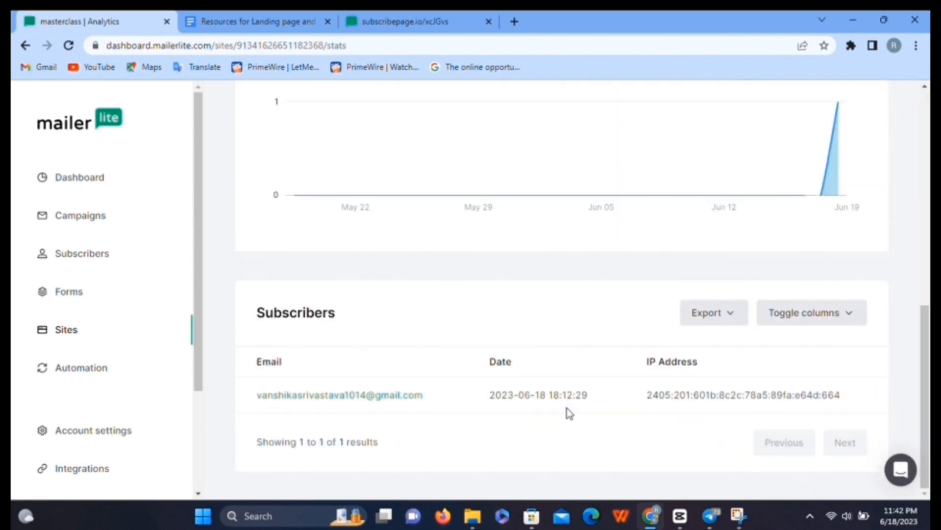
scroll(397, 356, "up", 10)
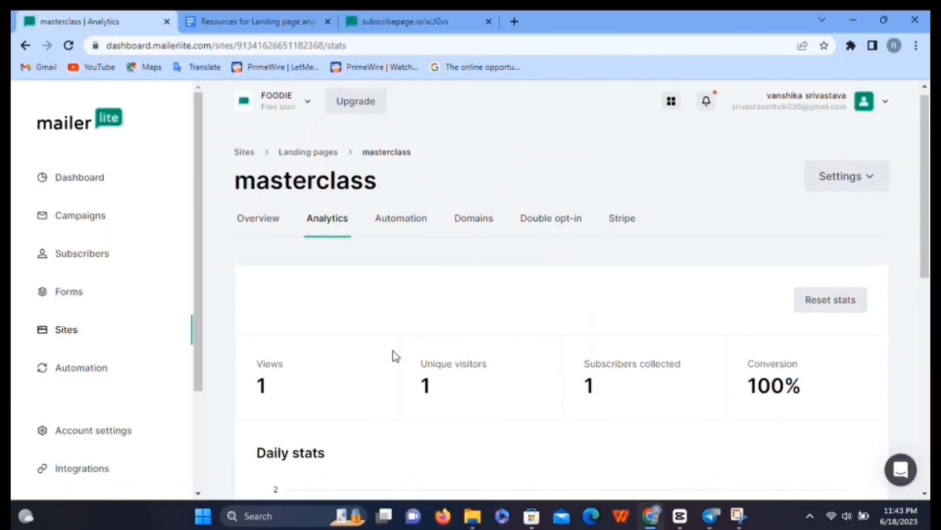
- Check the masterclass site's automations and the account's sending and site domains
left_click(399, 230)
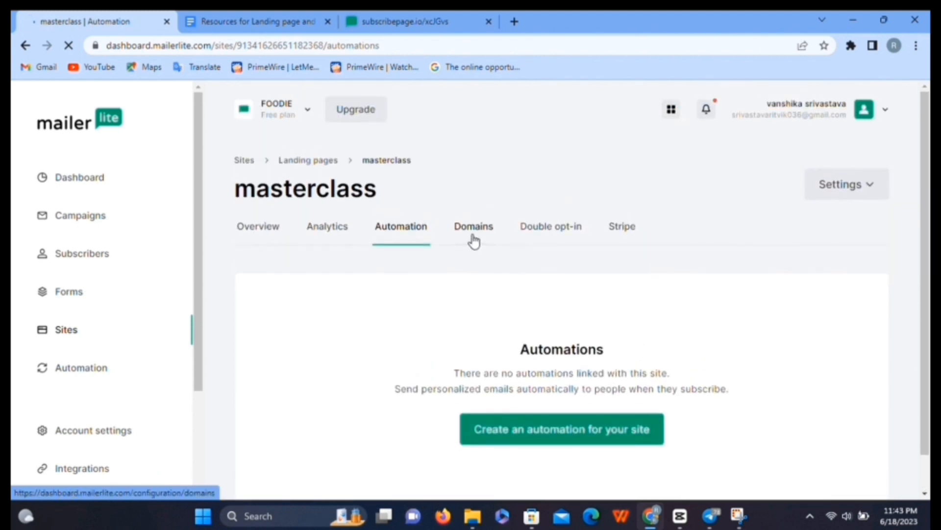
left_click(474, 239)
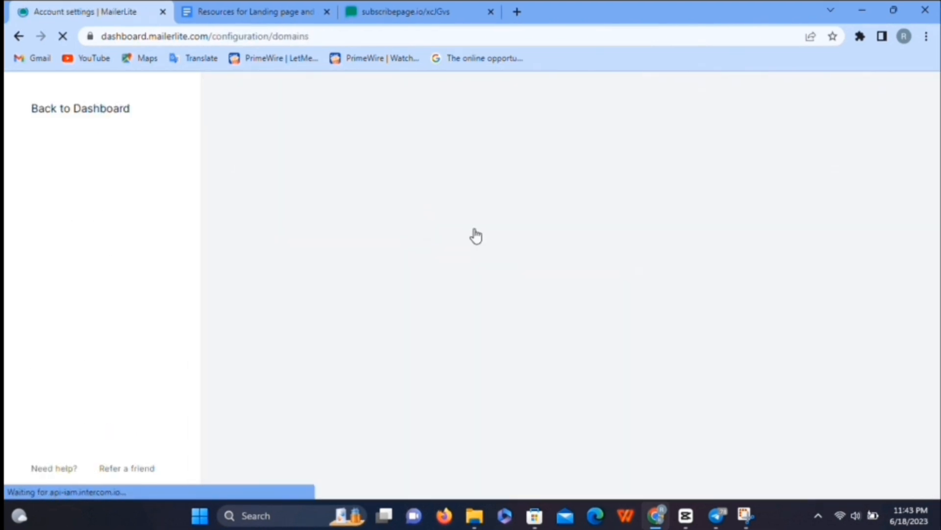
scroll(475, 234, "down", 2)
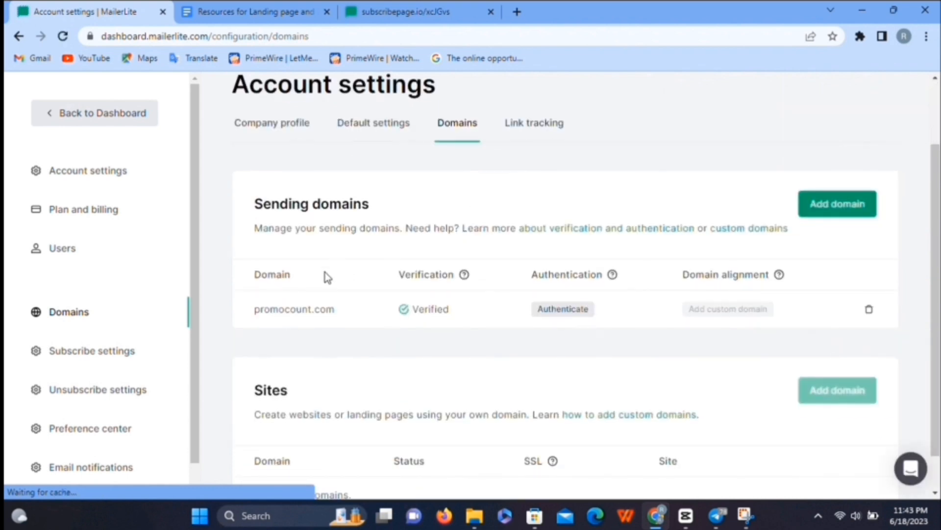
scroll(416, 217, "up", 2)
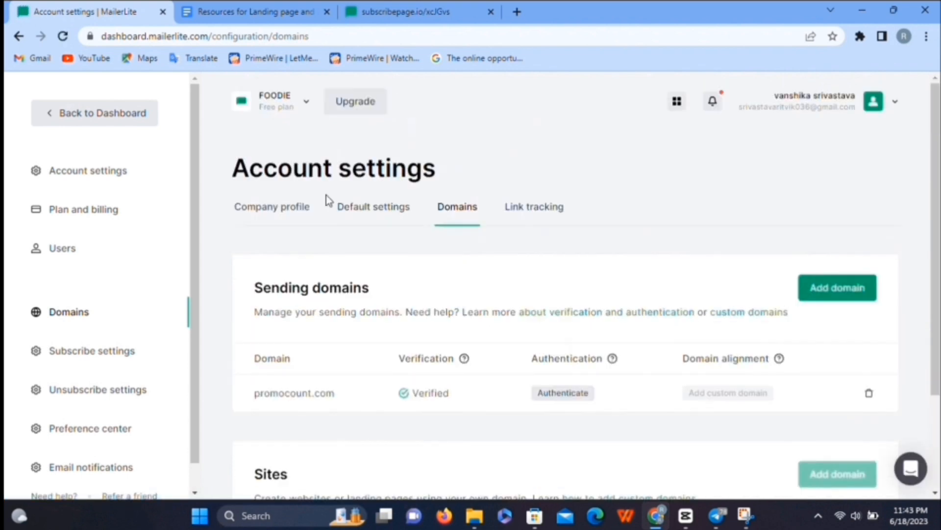
- Go back to the main dashboard and look over its creation options and performance overview
left_click(129, 117)
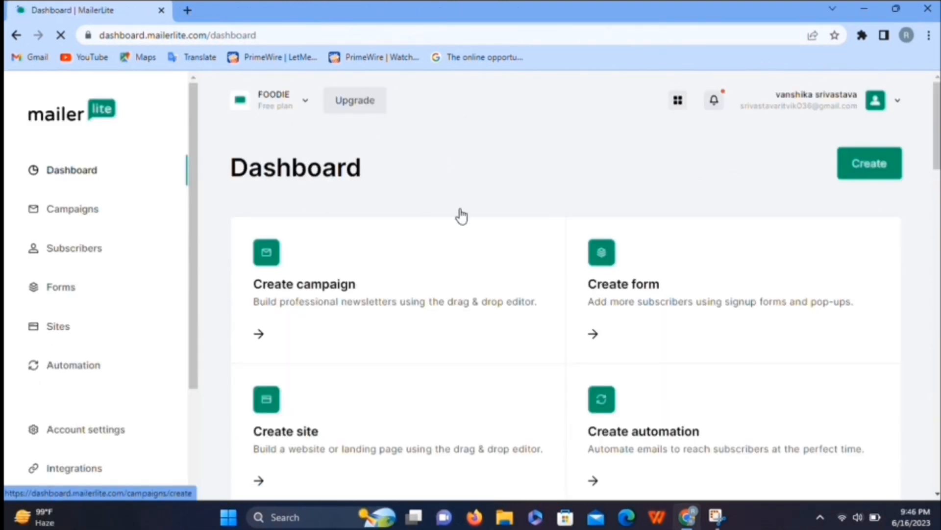
scroll(461, 216, "down", 2)
scroll(461, 216, "down", 1)
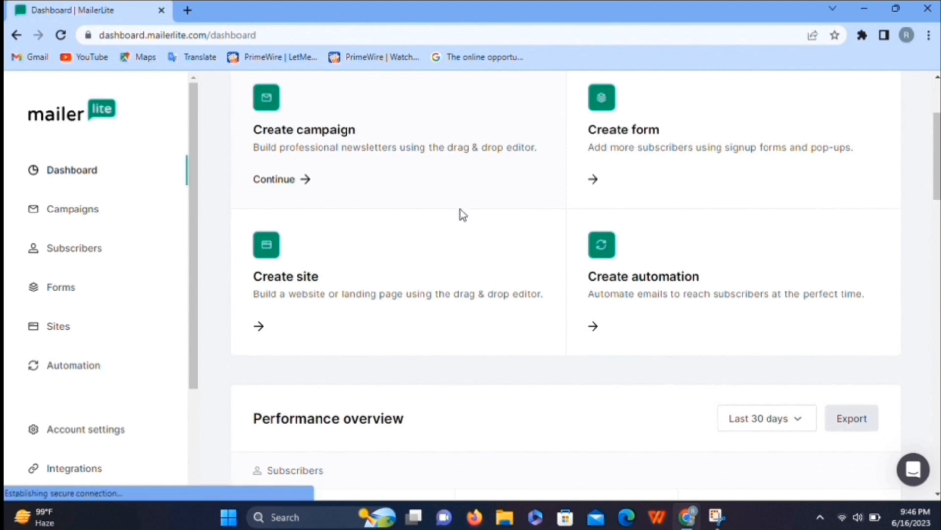
- Examine the subscriber figures in the dashboard's performance overview and return to the creation options above it
scroll(461, 215, "down", 1)
scroll(461, 216, "down", 2)
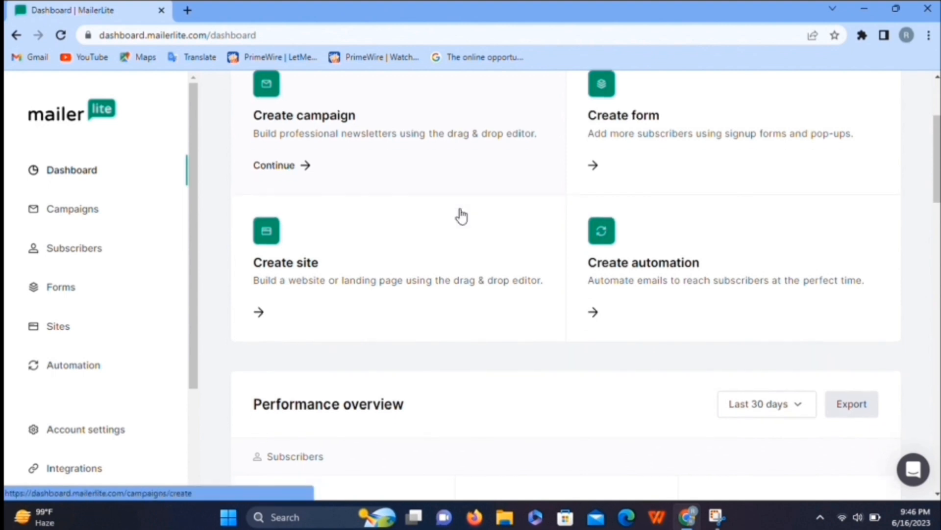
scroll(461, 216, "down", 1)
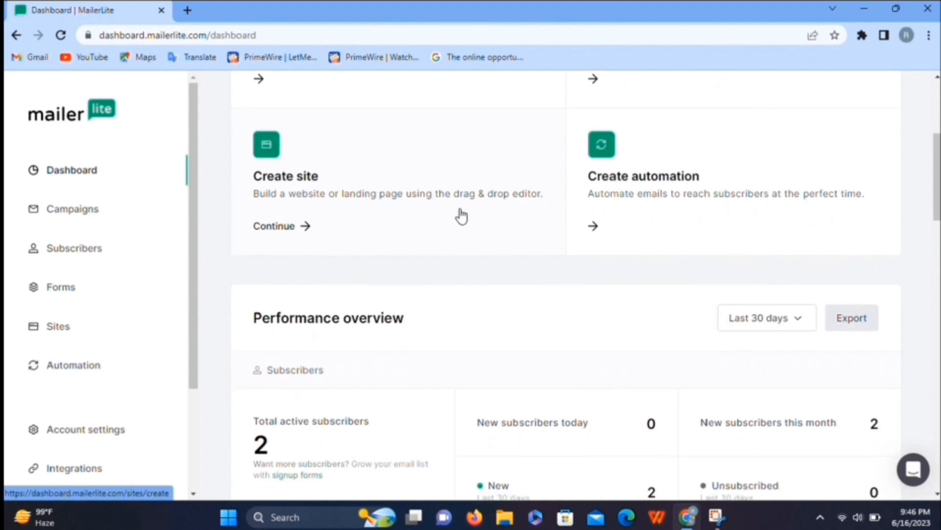
scroll(461, 215, "down", 2)
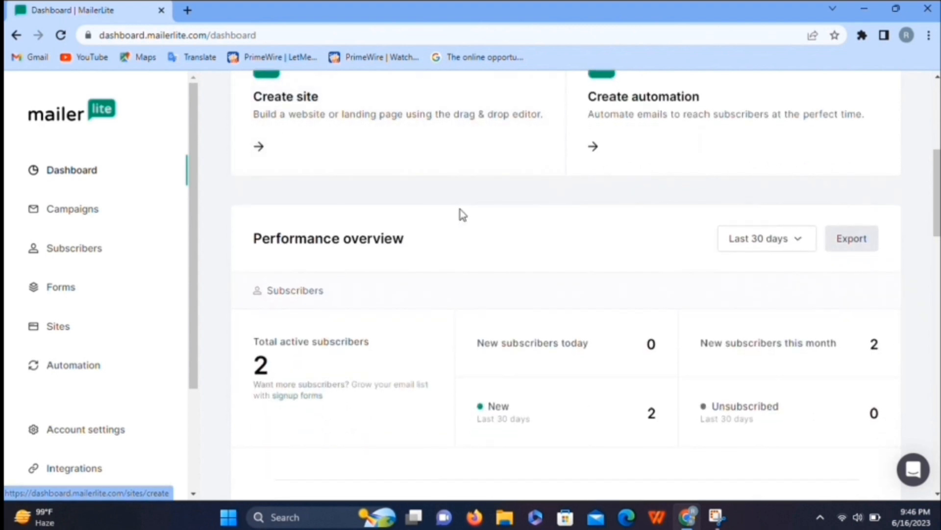
scroll(461, 214, "down", 2)
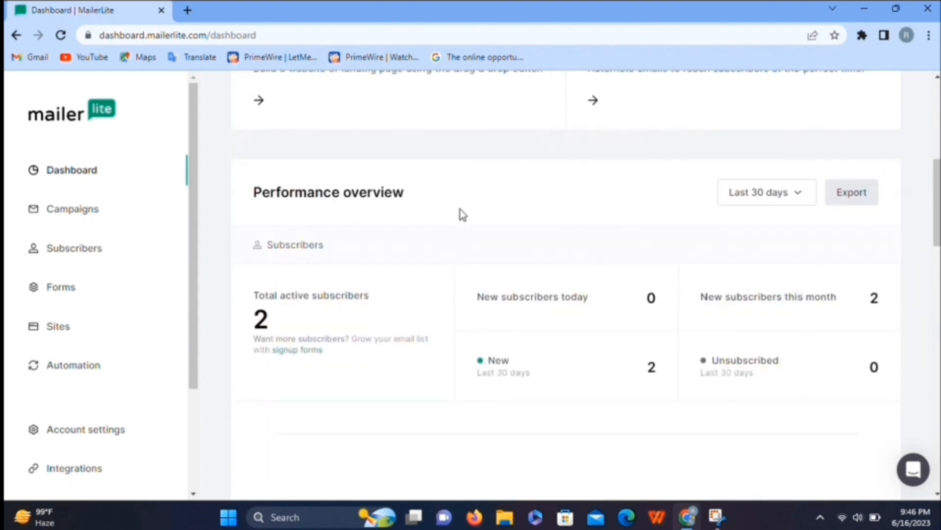
scroll(463, 215, "up", 3)
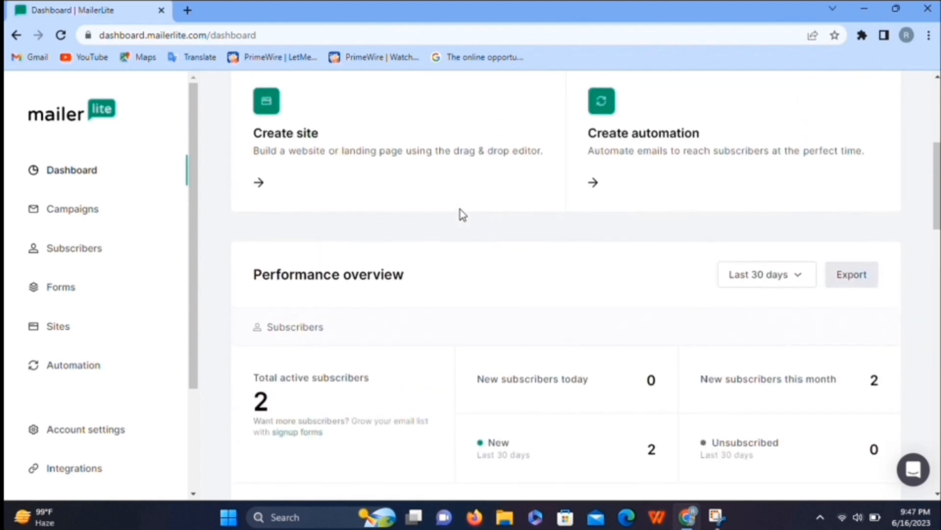
scroll(461, 215, "up", 1)
scroll(461, 216, "up", 5)
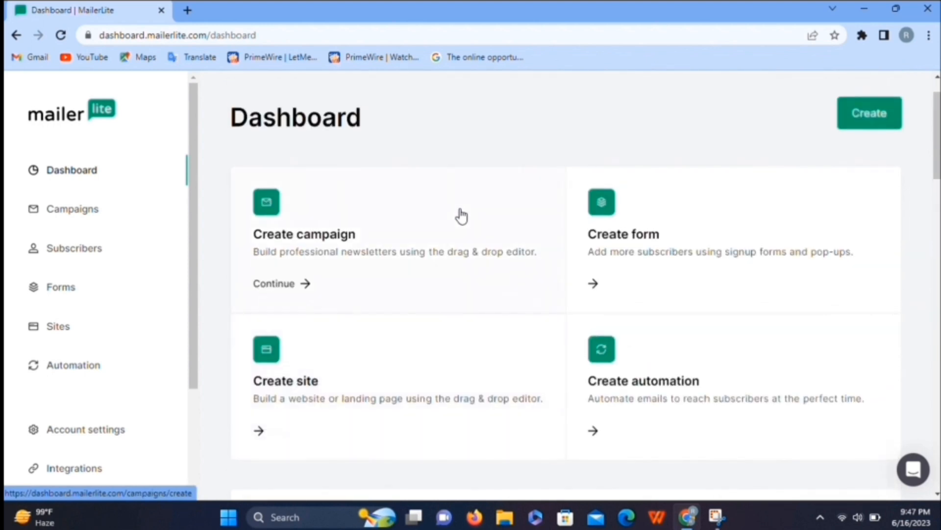
scroll(461, 214, "up", 1)
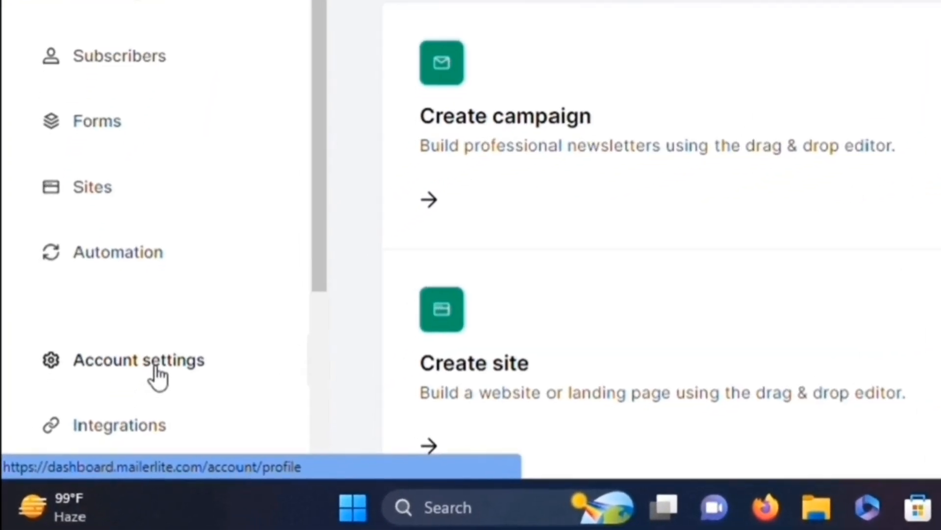
- Check the sending and site domains in the account settings, including the form for verifying ownership of a new sending domain
left_click(129, 398)
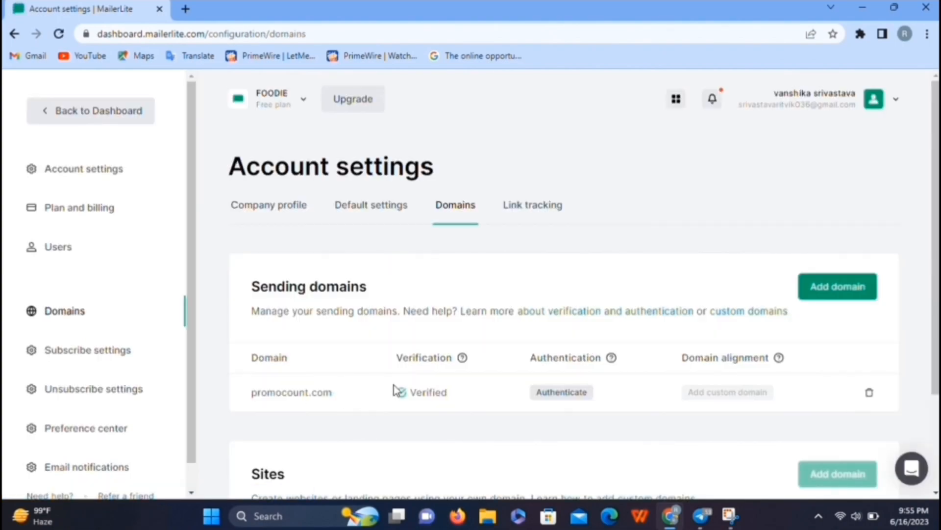
scroll(573, 408, "down", 3)
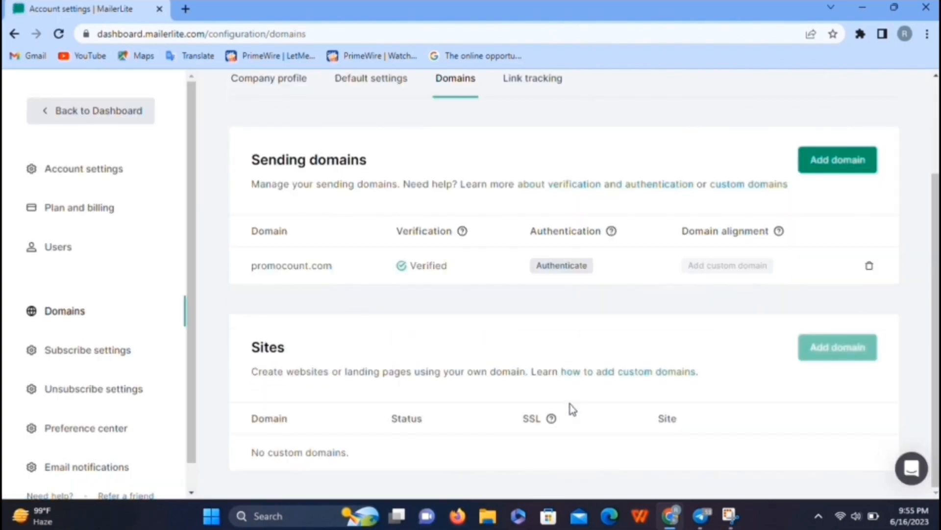
scroll(573, 408, "up", 1)
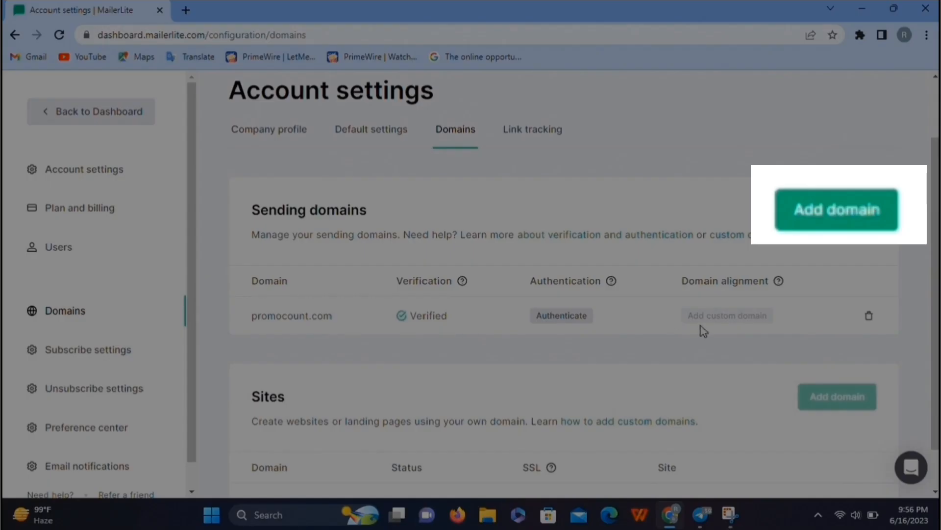
left_click(834, 216)
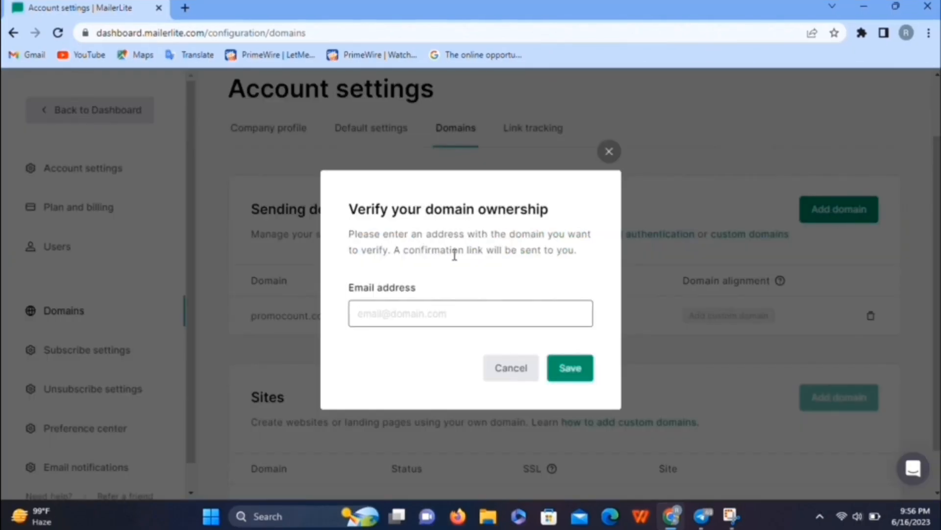
left_click(507, 368)
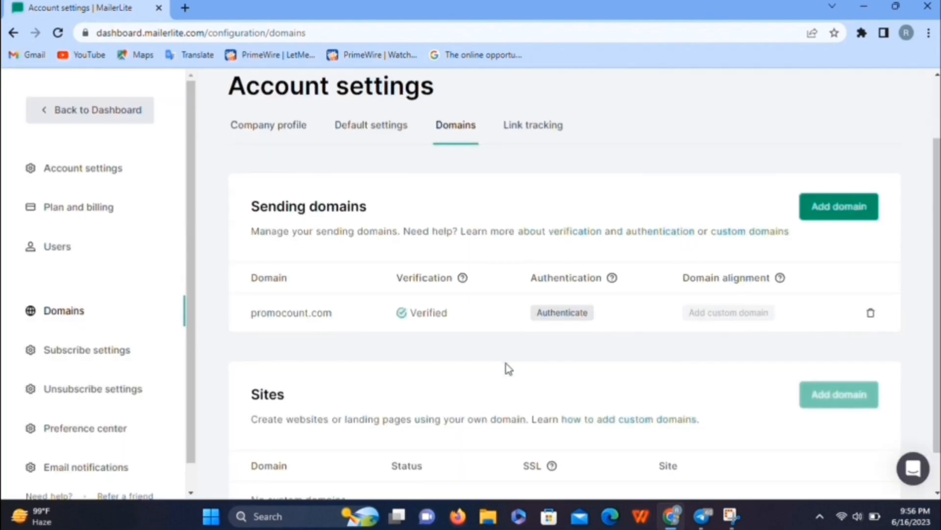
scroll(505, 368, "down", 1)
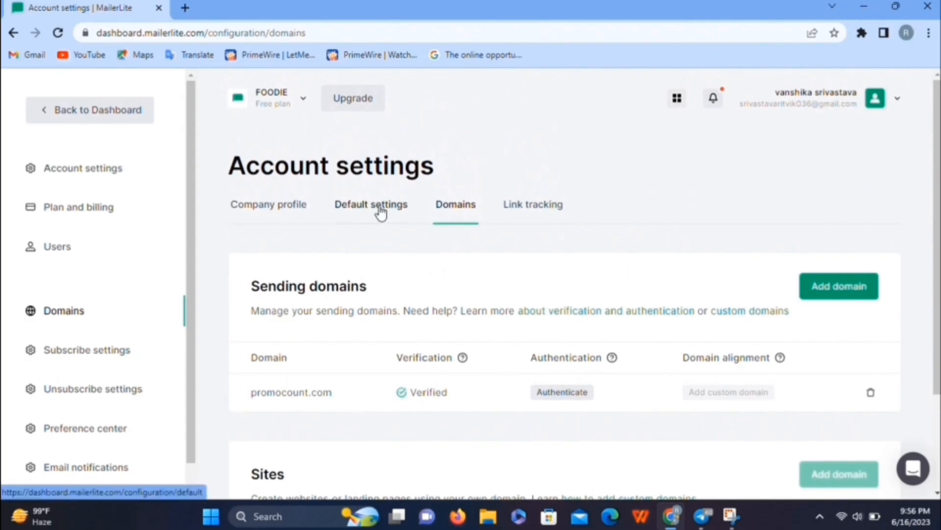
- Return to the dashboard, start creating an automation and browse the available workflow templates
left_click(112, 111)
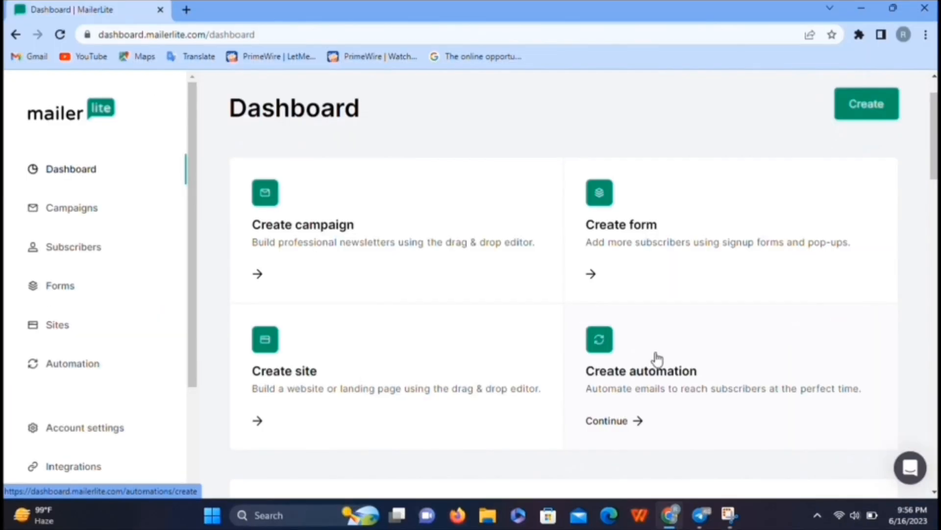
left_click(656, 361)
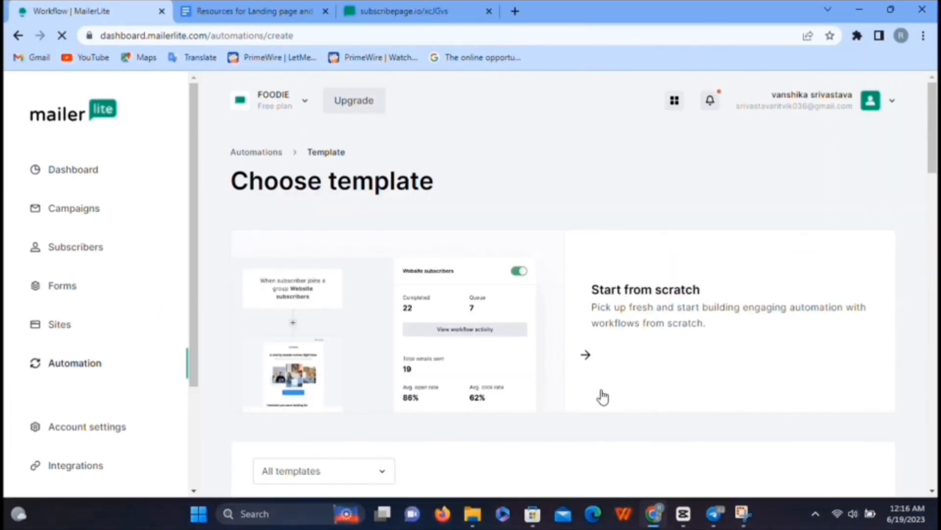
scroll(602, 397, "down", 9)
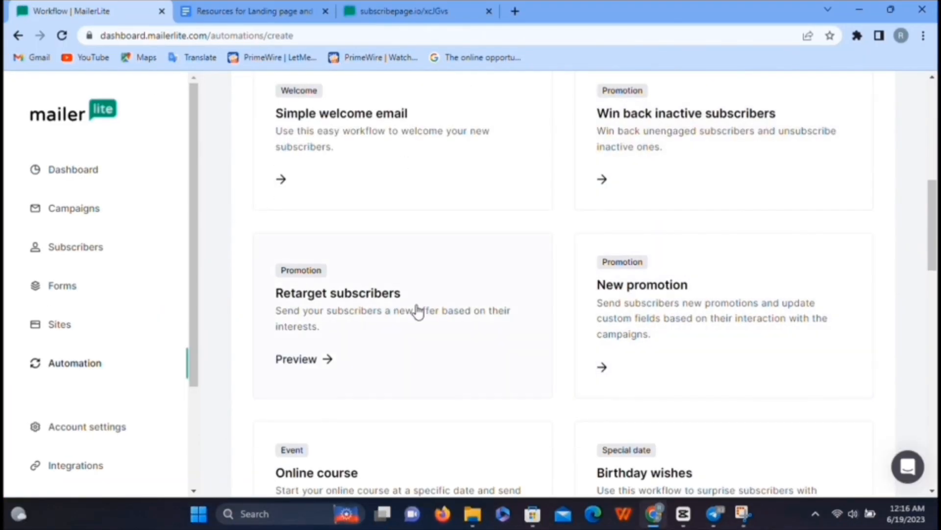
scroll(700, 336, "down", 2)
scroll(483, 343, "down", 8)
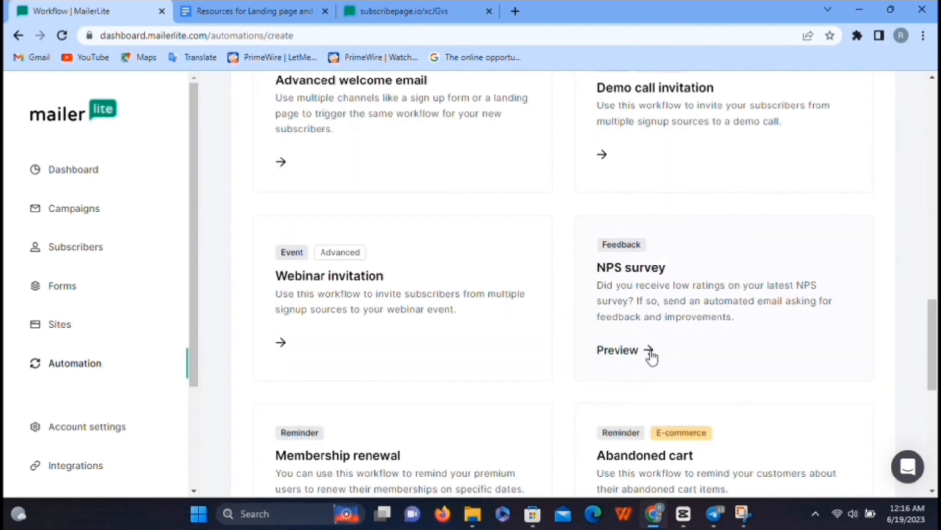
scroll(651, 357, "up", 15)
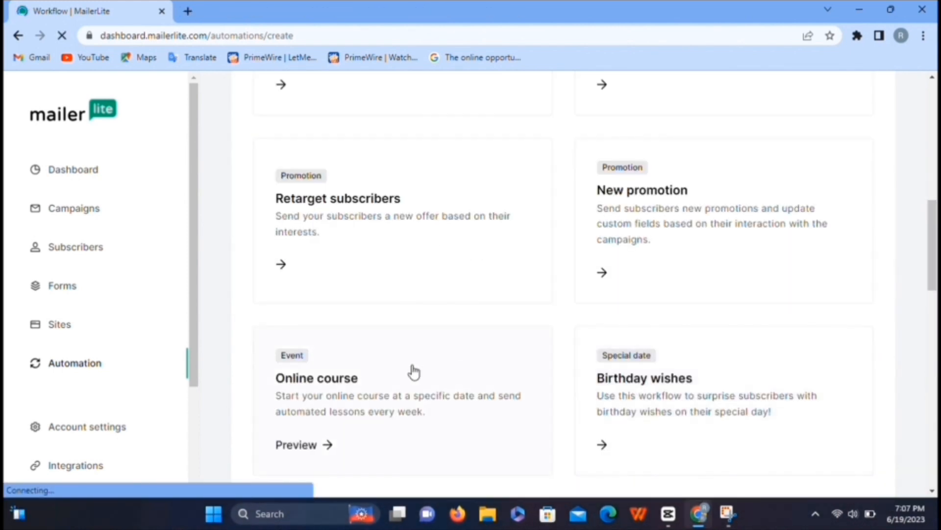
scroll(414, 372, "down", 4)
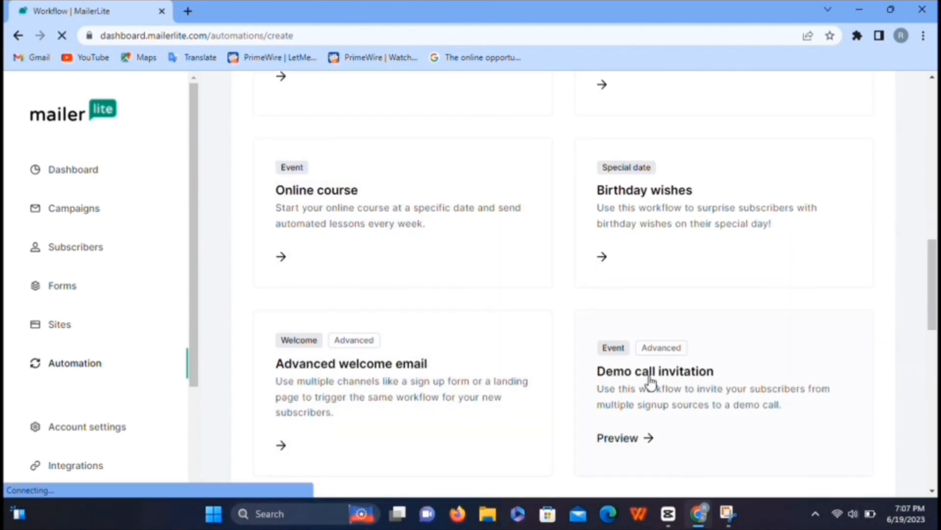
scroll(650, 382, "down", 2)
scroll(584, 294, "up", 2)
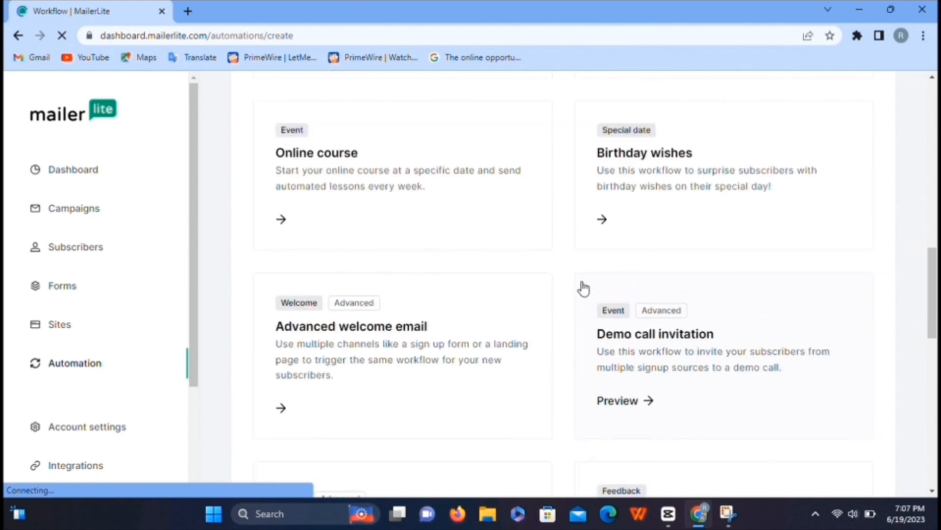
- Preview the Online course workflow template and select it for the new automation
left_click(447, 230)
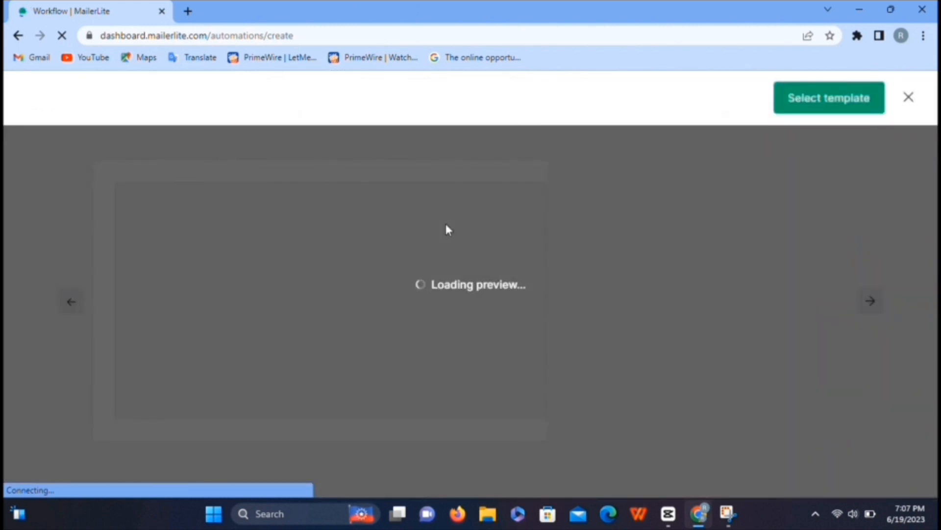
scroll(481, 303, "down", 1)
scroll(481, 303, "left", 1)
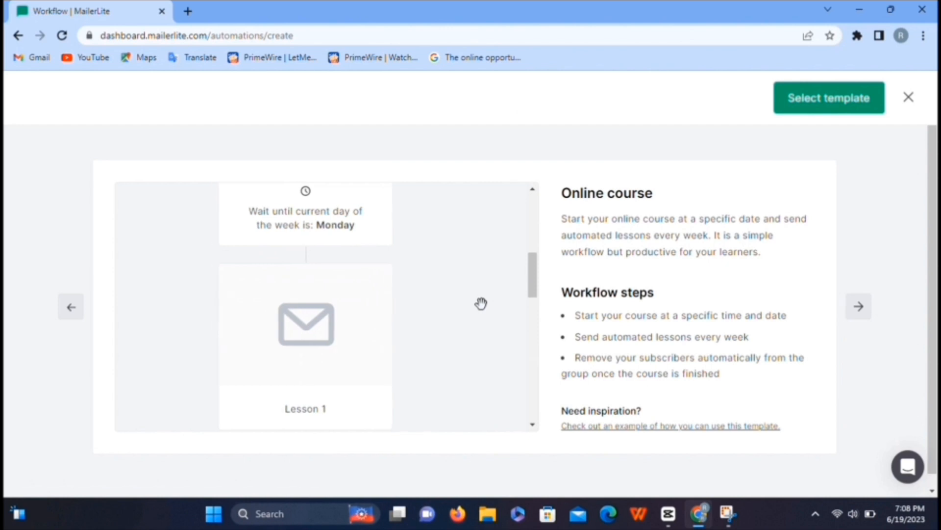
scroll(481, 304, "up", 5)
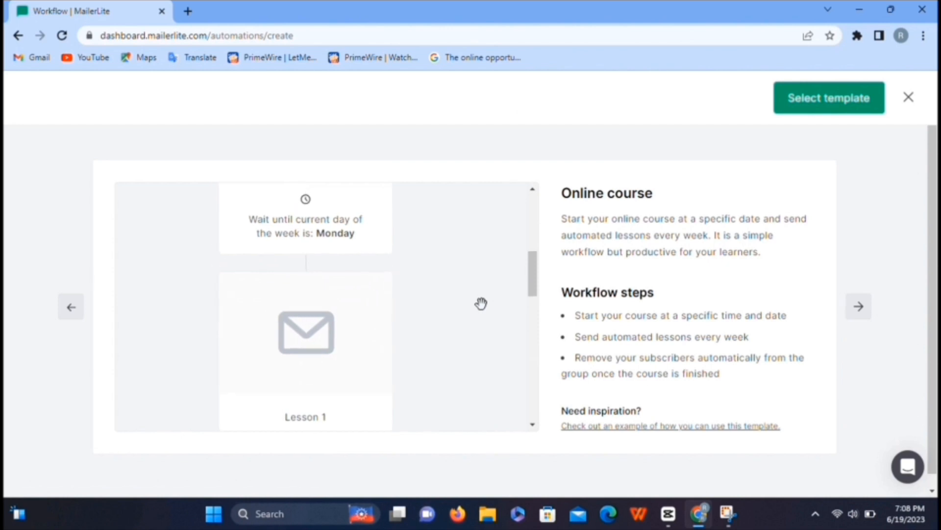
left_click(840, 101)
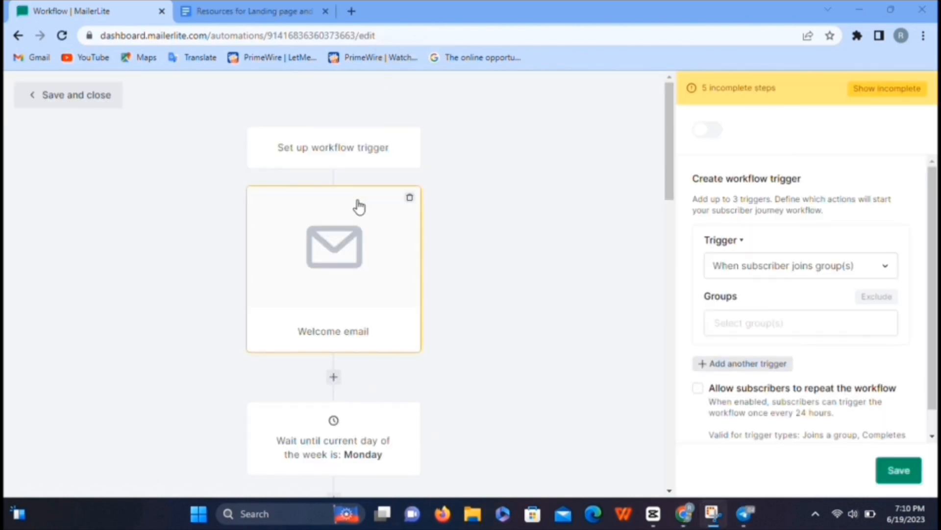
- Inspect the settings of the workflow's Welcome email step
scroll(357, 206, "down", 2)
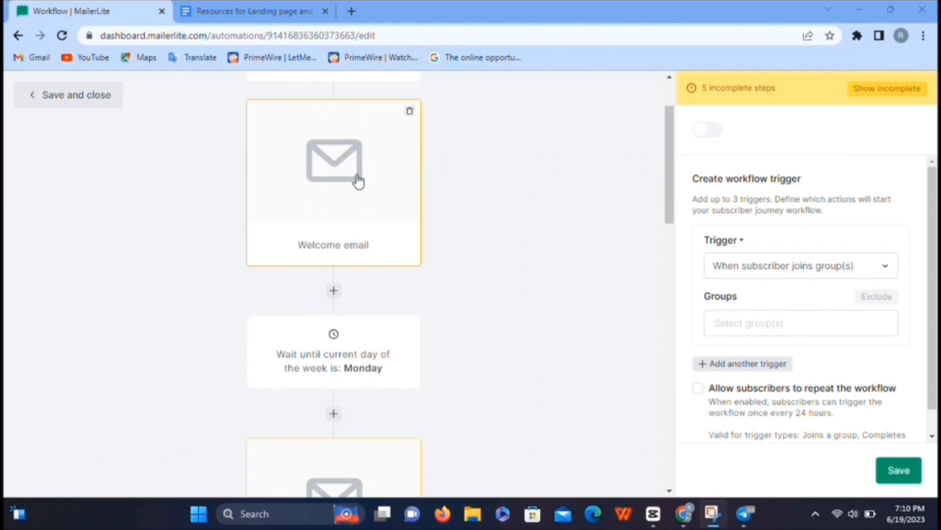
left_click(358, 181)
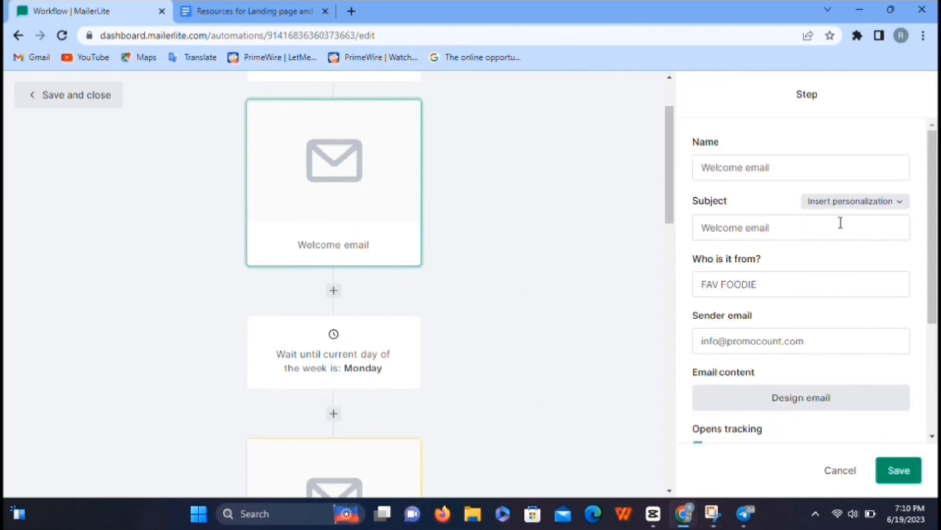
scroll(473, 181, "up", 2)
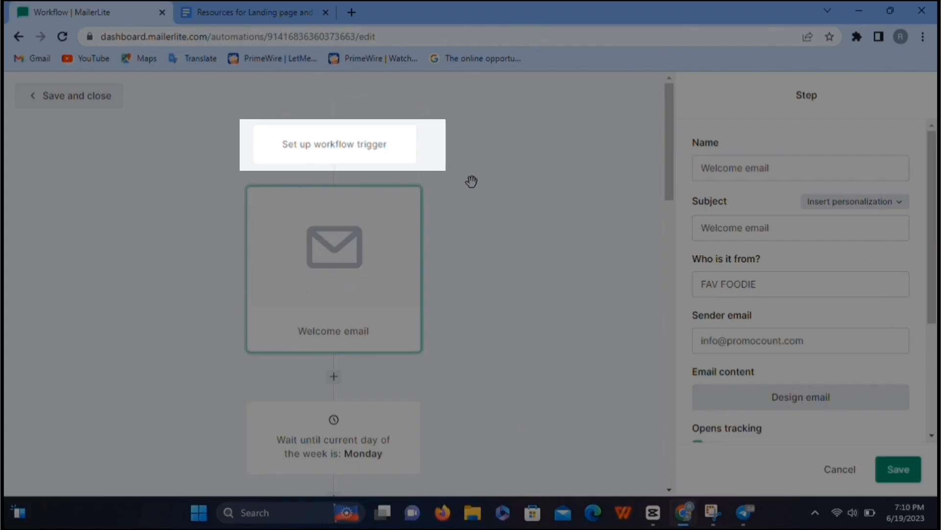
- Set up the workflow trigger to fire when a subscriber joins group(s), with group-1 as the group
left_click(363, 152)
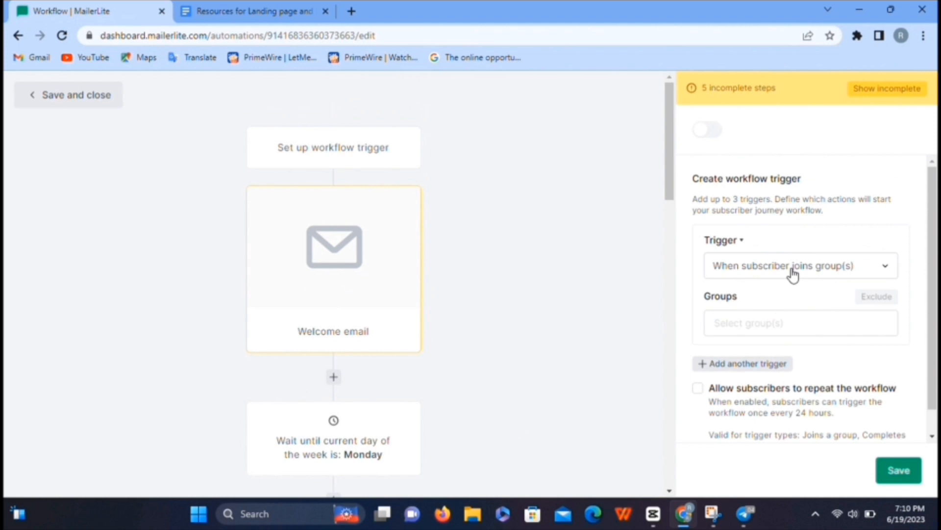
left_click(793, 274)
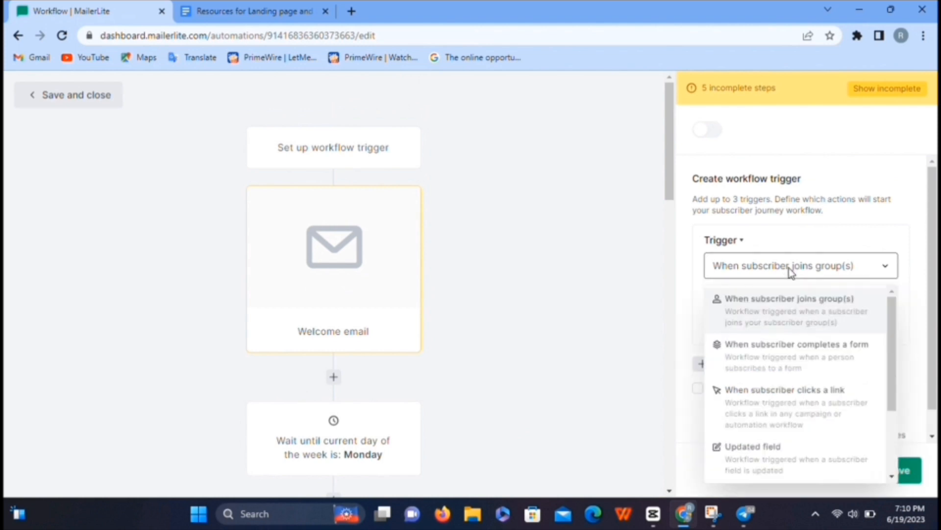
left_click(790, 321)
left_click(755, 323)
left_click(718, 350)
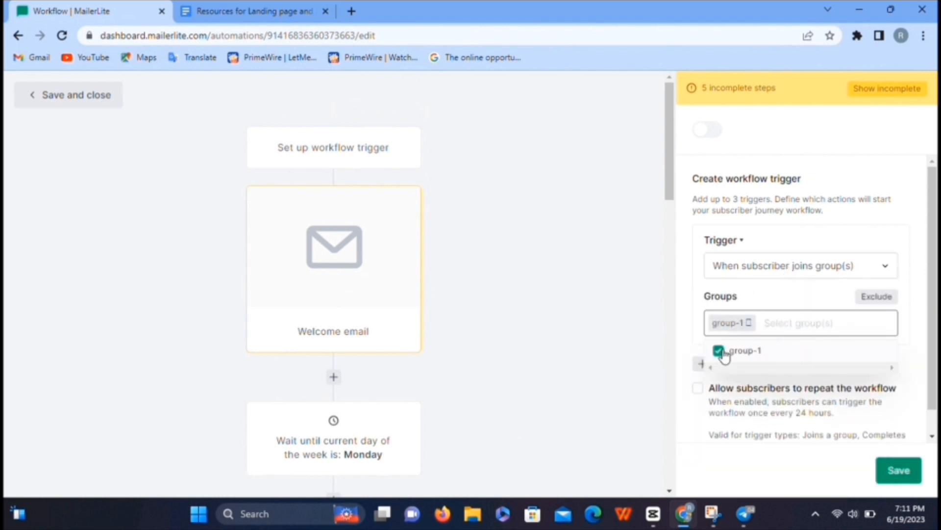
left_click(693, 328)
- Add two more triggers to the workflow and set the second one to subscriber joins group(s) with group-1
scroll(702, 336, "down", 1)
left_click(711, 343)
left_click(711, 343)
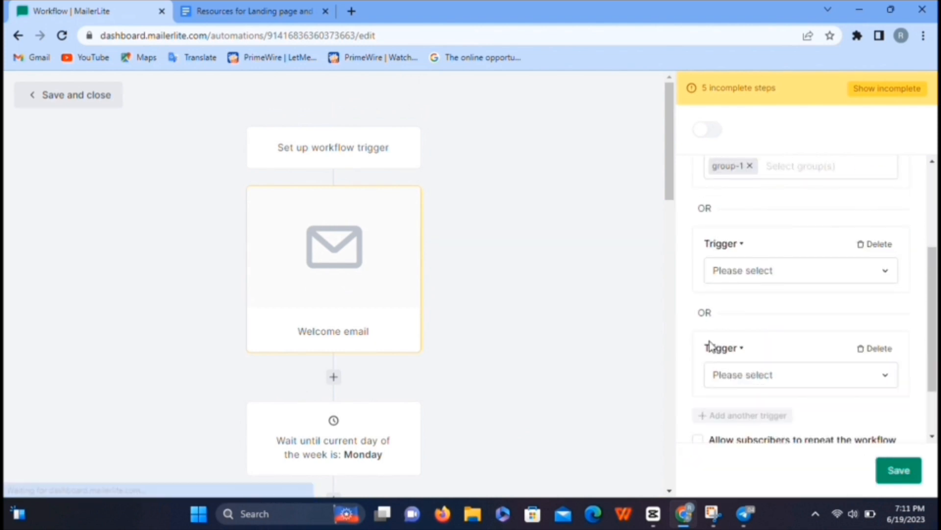
left_click(763, 269)
left_click(770, 314)
left_click(758, 331)
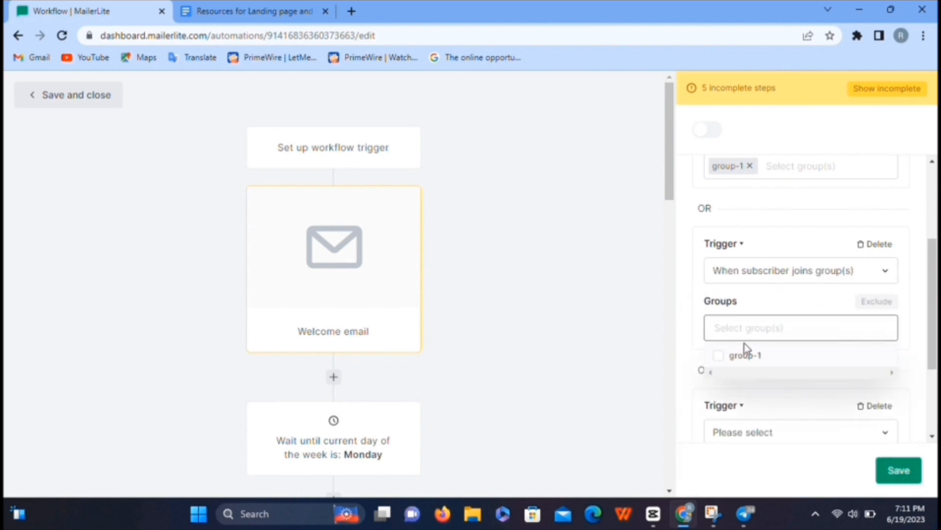
left_click(740, 354)
left_click(689, 346)
- Set the workflow's third trigger to Updated field with Email as the custom field
scroll(690, 345, "down", 3)
left_click(760, 290)
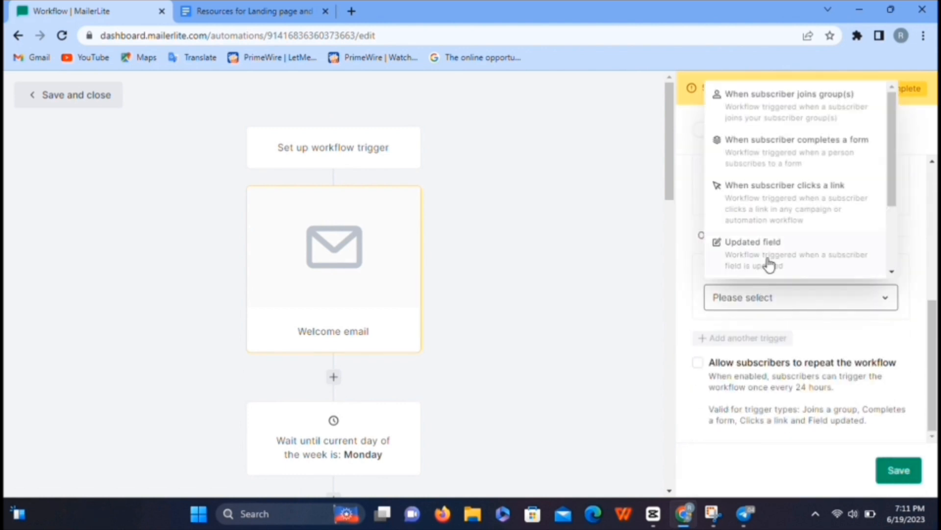
left_click(768, 264)
left_click(760, 352)
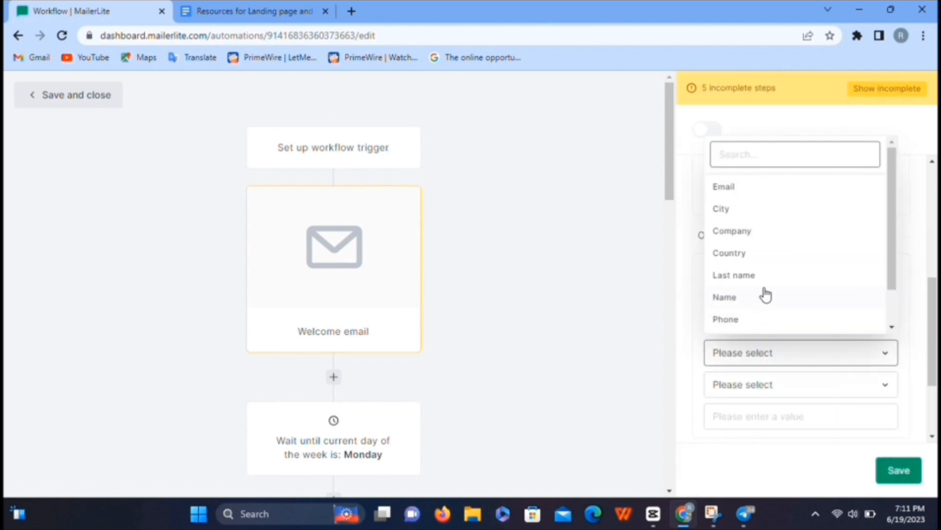
left_click(734, 191)
scroll(785, 245, "down", 2)
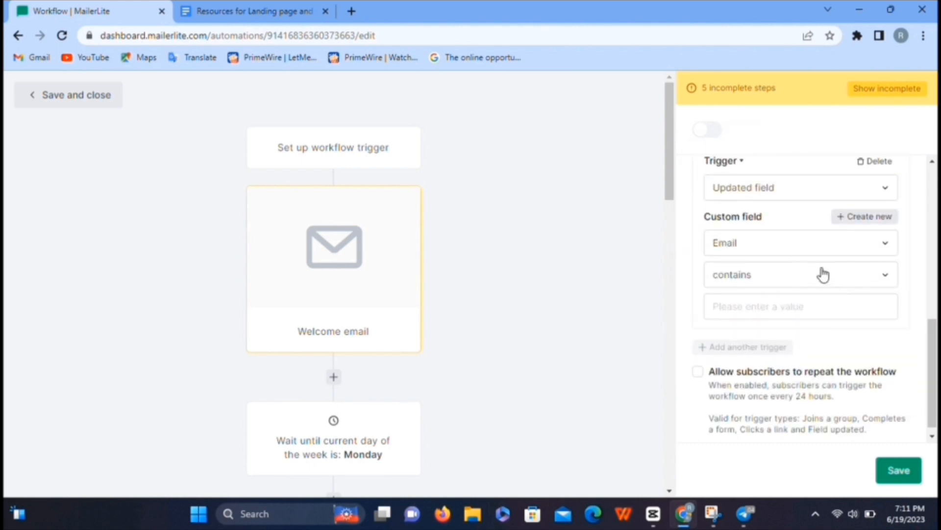
- Make the Email condition contains ".com", allow subscribers to repeat the workflow, and save the triggers
left_click(821, 273)
left_click(758, 354)
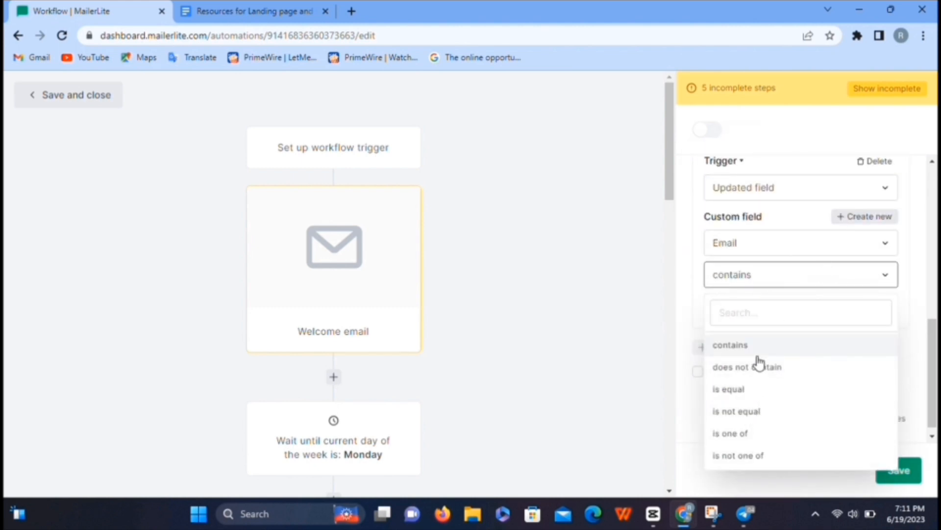
left_click(786, 281)
left_click(778, 363)
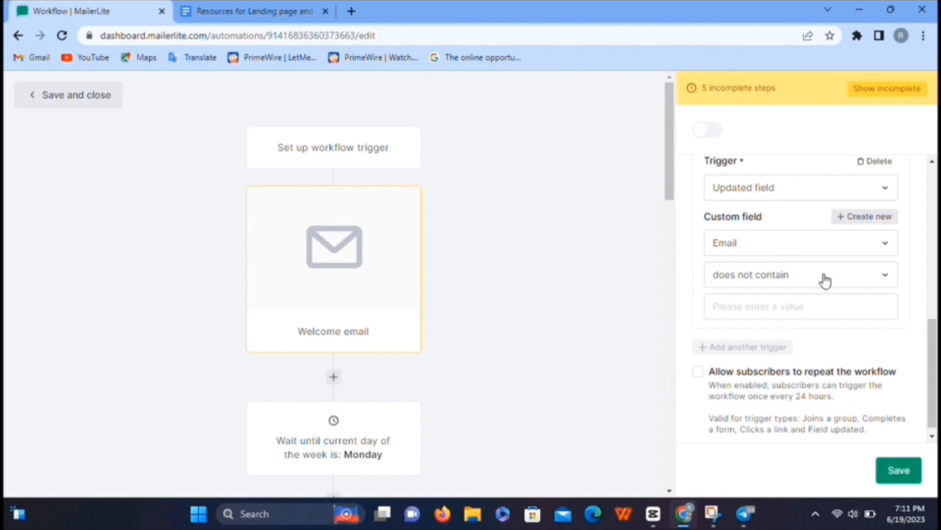
left_click(823, 275)
left_click(771, 346)
left_click(769, 308)
type(".com")
left_click(776, 369)
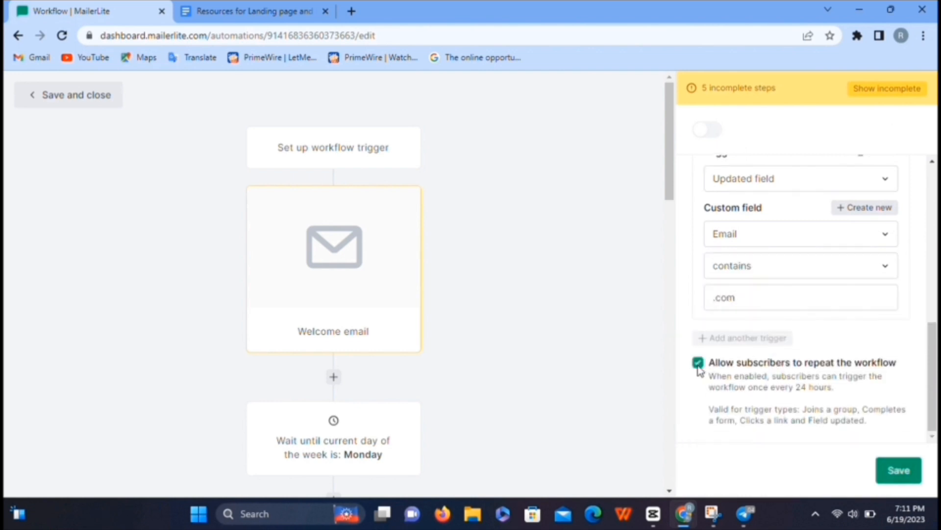
left_click(898, 469)
- Set the Welcome email step's subject to "Welcome email Day-1" and open its content for design
scroll(648, 322, "down", 3)
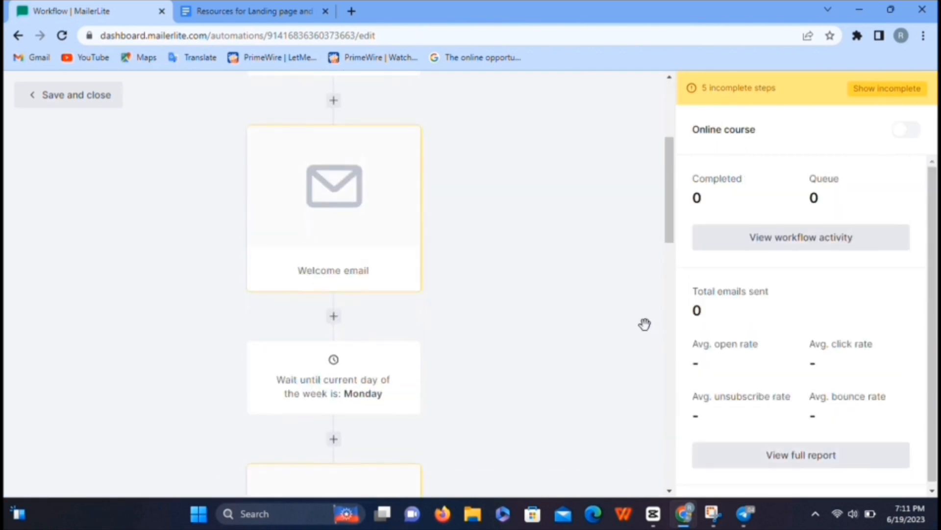
left_click(368, 243)
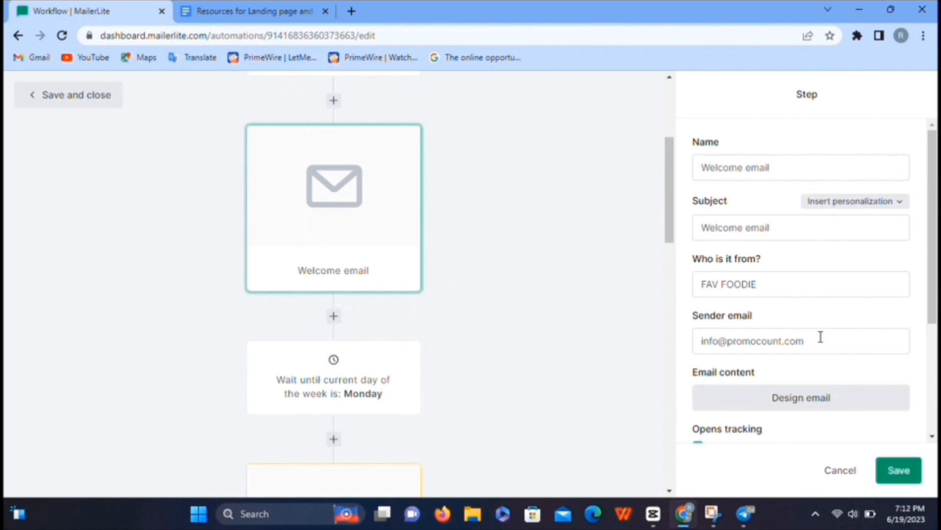
left_click(812, 231)
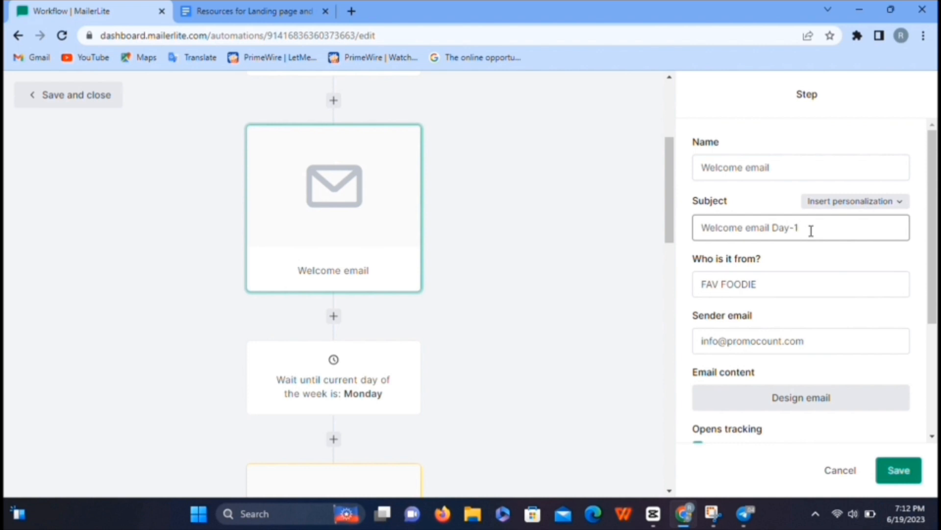
scroll(811, 231, "down", 3)
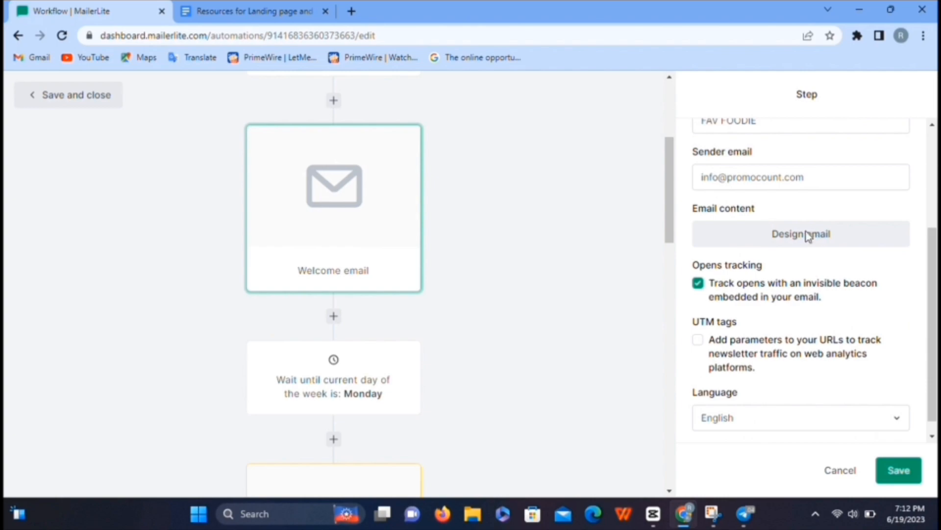
left_click(808, 235)
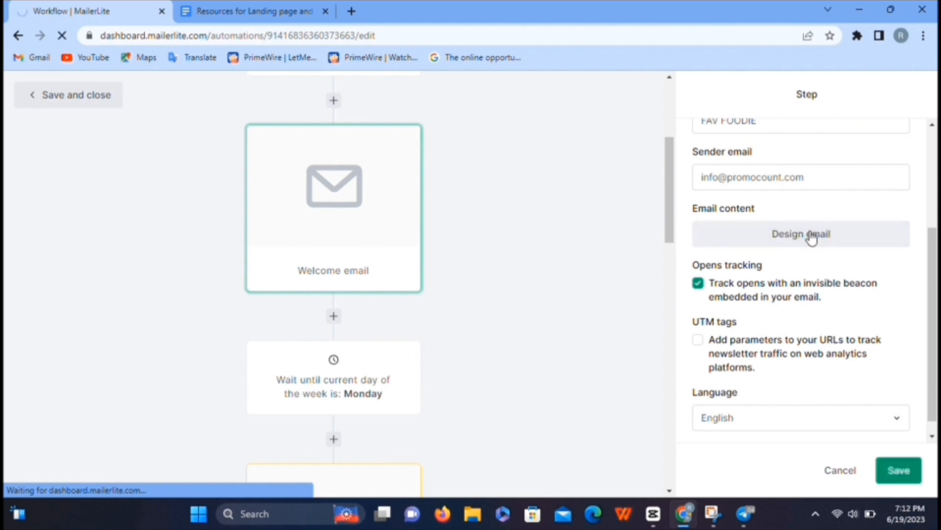
- Replace the placeholder text with the Day 1 lesson email, "Subject : Day 1- Setting up your Marketing & Sales Goals", including its full body
scroll(810, 236, "down", 3)
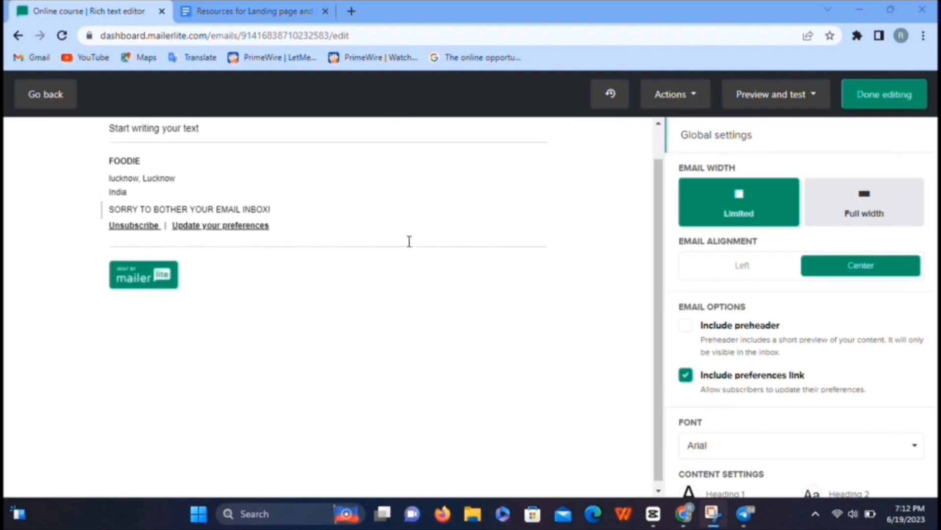
scroll(773, 284, "down", 3)
scroll(773, 283, "up", 3)
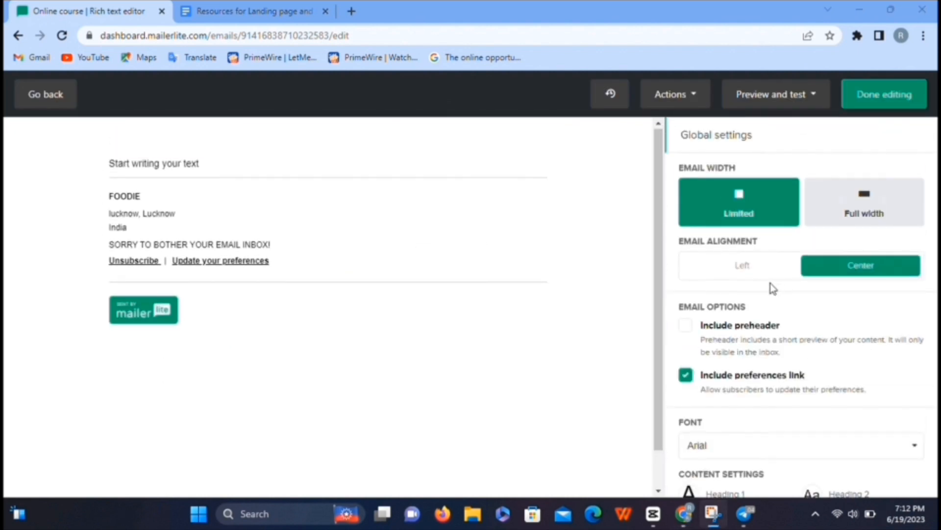
left_click(214, 160)
key("BackSpace")
key("BackSpace")
key("BackSpace")
key("BackSpace")
key("BackSpace")
key("BackSpace")
key("BackSpace")
key("BackSpace")
key("BackSpace")
key("BackSpace")
key("BackSpace")
key("BackSpace")
key("BackSpace")
key("BackSpace")
key("BackSpace")
key("BackSpace")
key("BackSpace")
key("BackSpace")
key("BackSpace")
key("BackSpace")
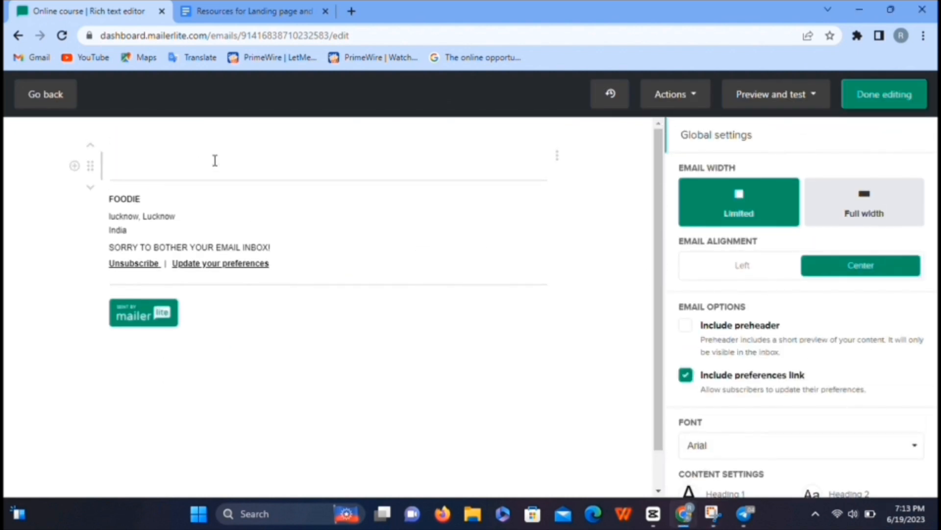
type("Subject : Day 1- Setting up your Marketing & Sales Goals")
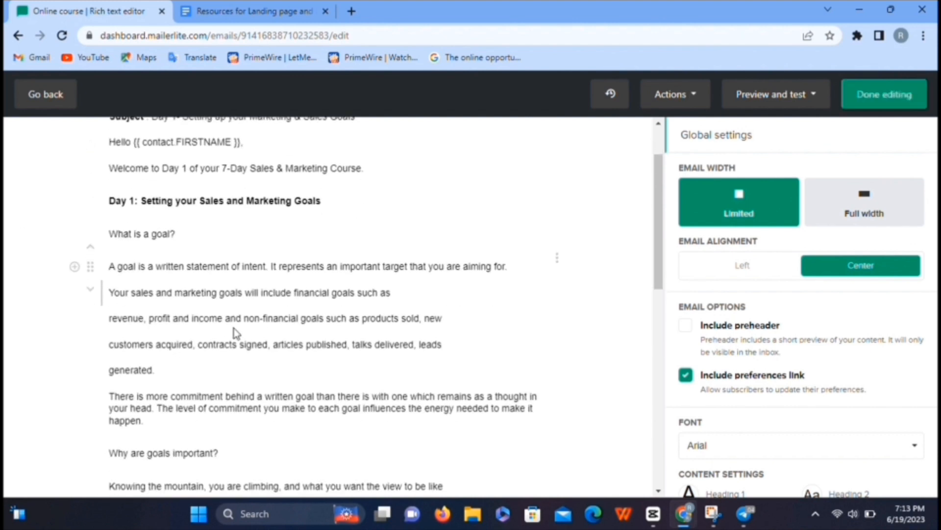
- Include a preheader in the Day 1 email and set the email width to Full width
left_click(687, 326)
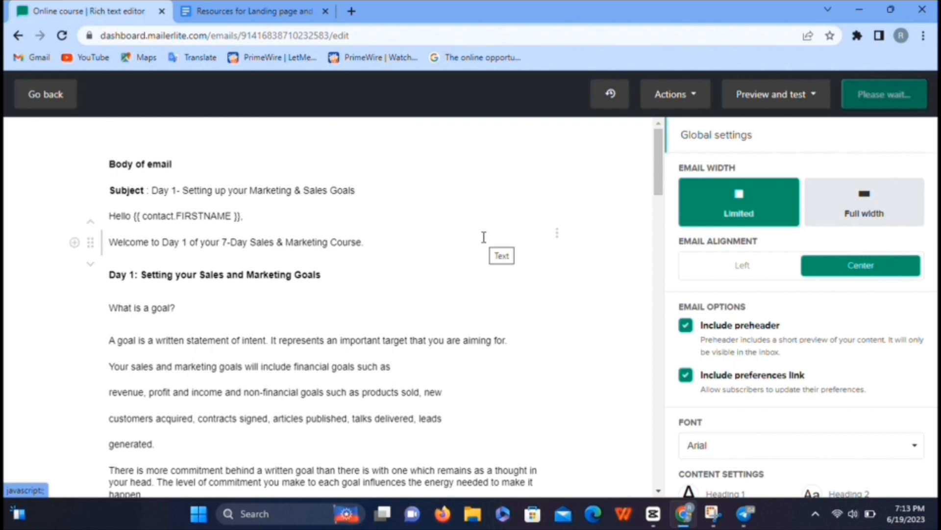
scroll(484, 238, "down", 10)
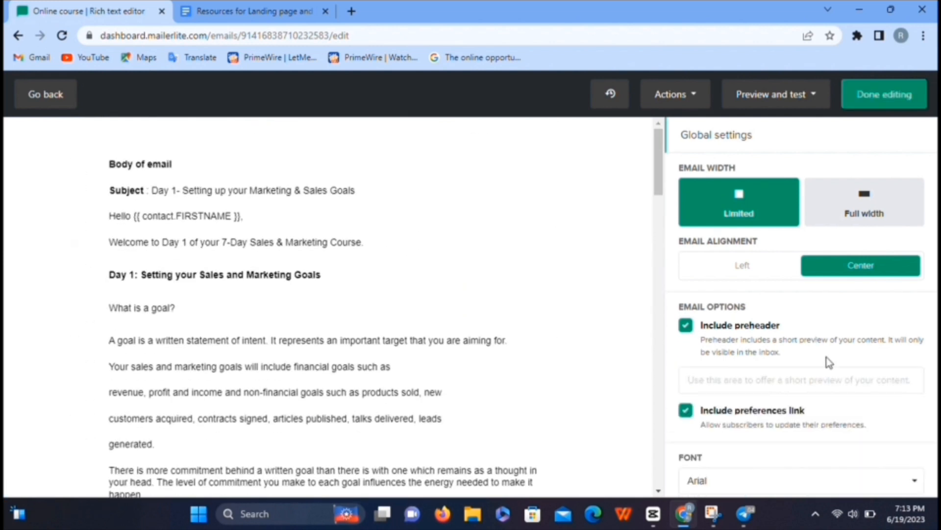
scroll(827, 365, "down", 3)
scroll(827, 368, "down", 1)
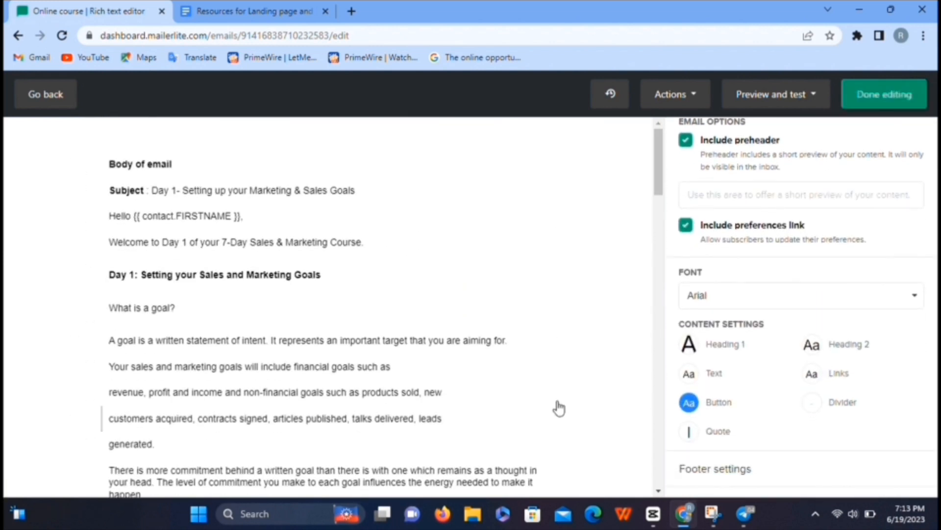
scroll(558, 407, "down", 3)
scroll(559, 408, "down", 9)
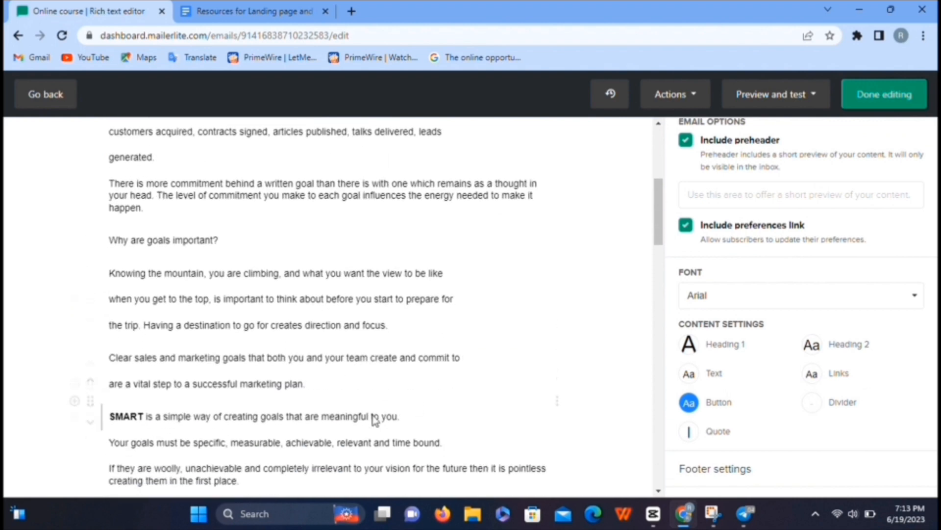
scroll(413, 458, "down", 10)
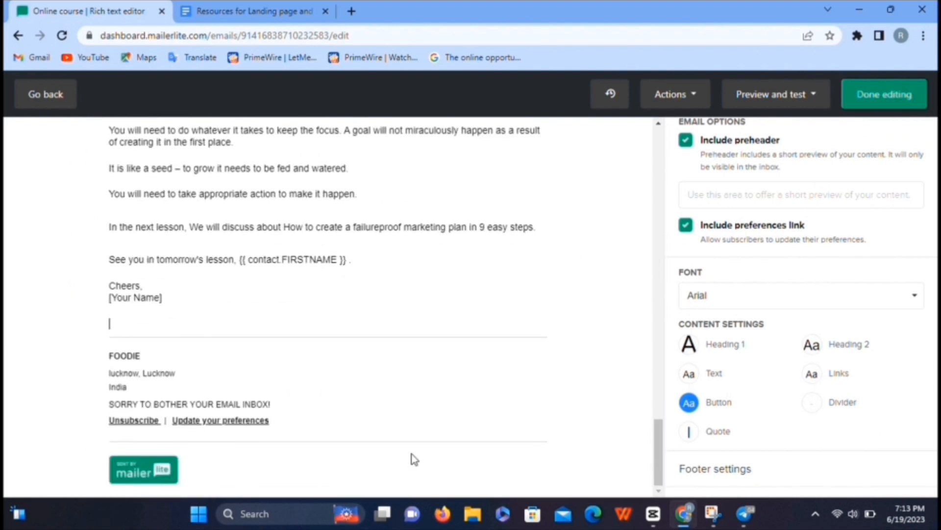
scroll(774, 401, "up", 3)
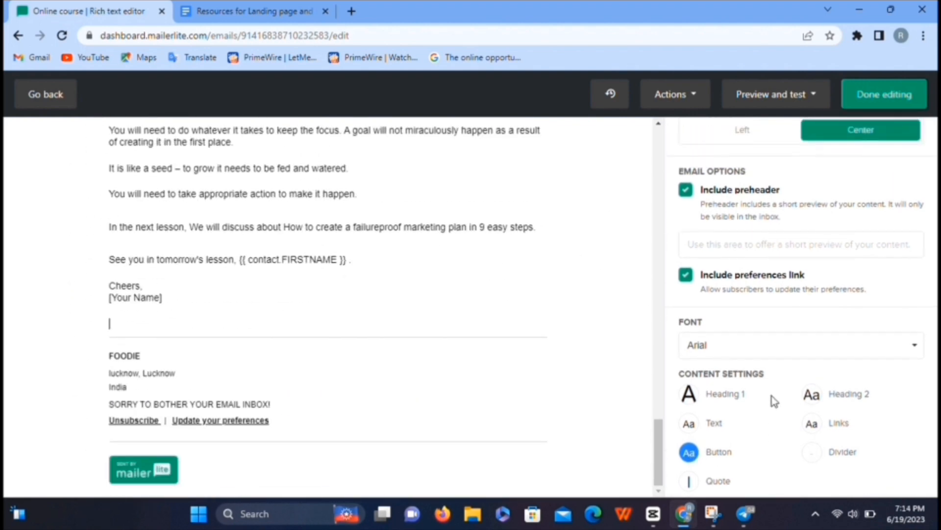
left_click(862, 204)
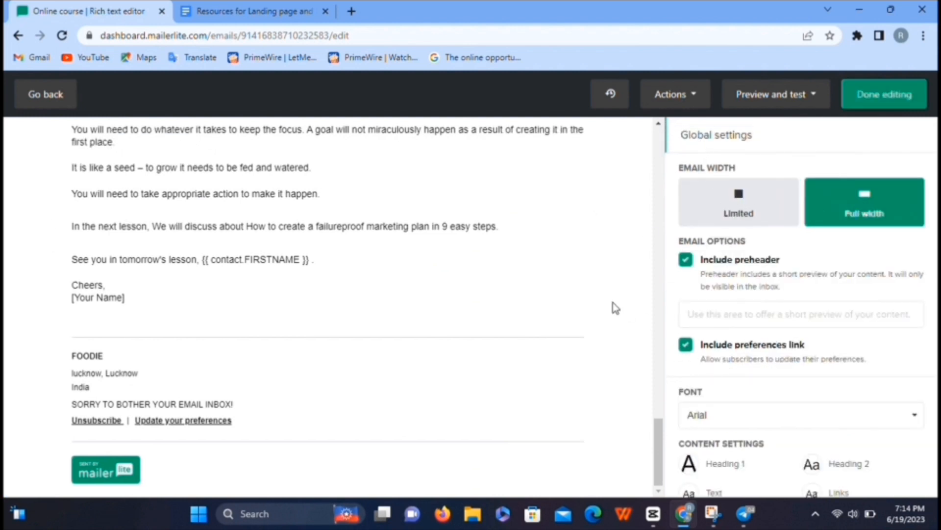
- Center the unsubscribe and preferences links in the email footer and finish editing the email
scroll(600, 294, "up", 15)
scroll(782, 353, "down", 3)
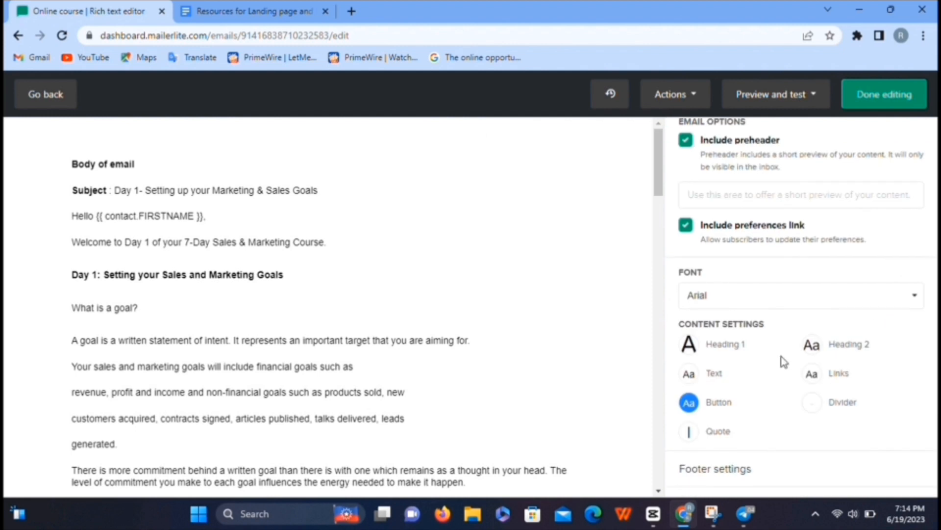
scroll(783, 362, "up", 3)
left_click(728, 136)
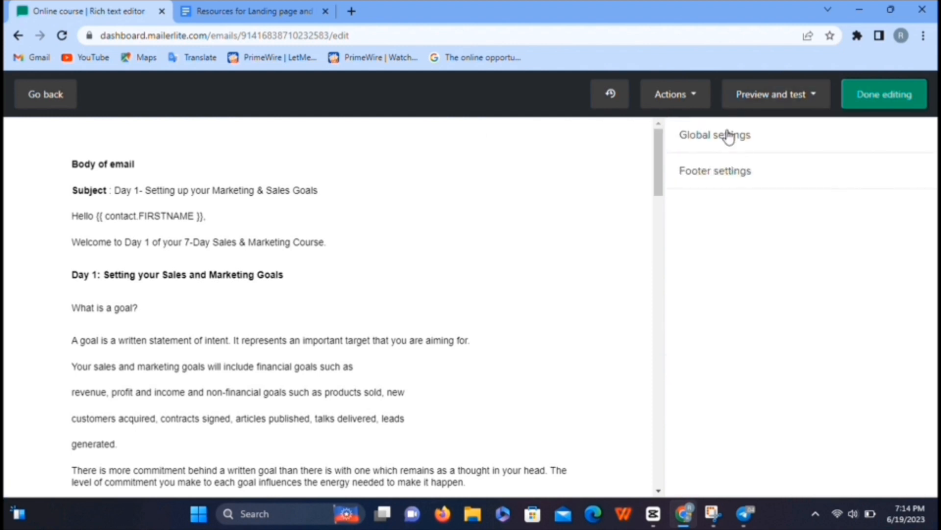
left_click(729, 180)
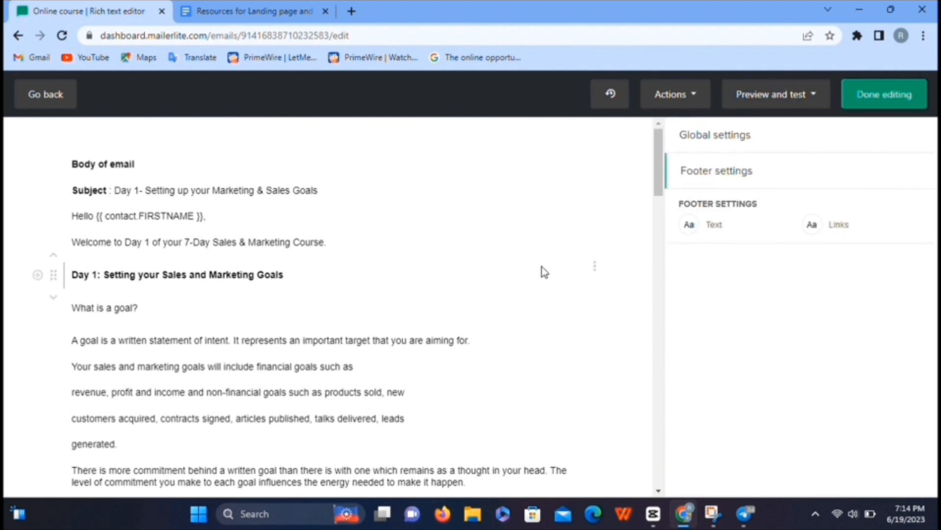
scroll(542, 267, "down", 15)
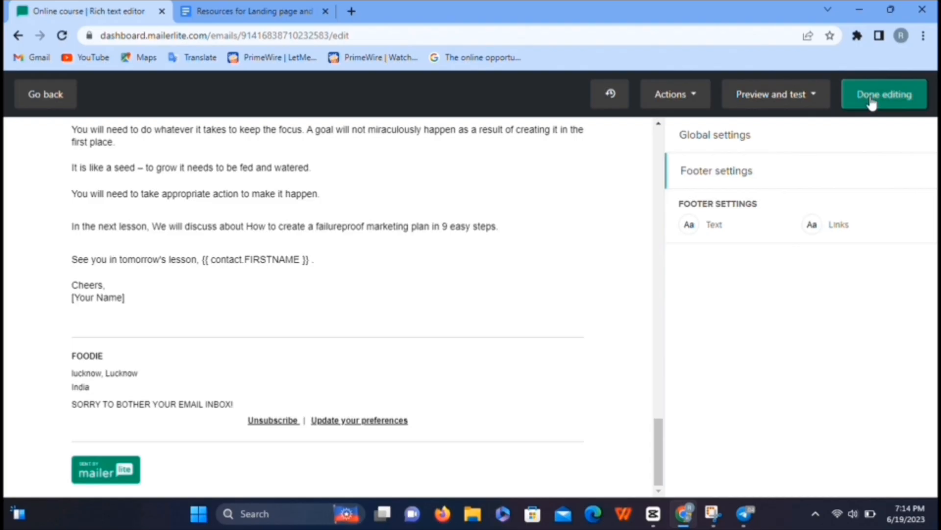
left_click(872, 98)
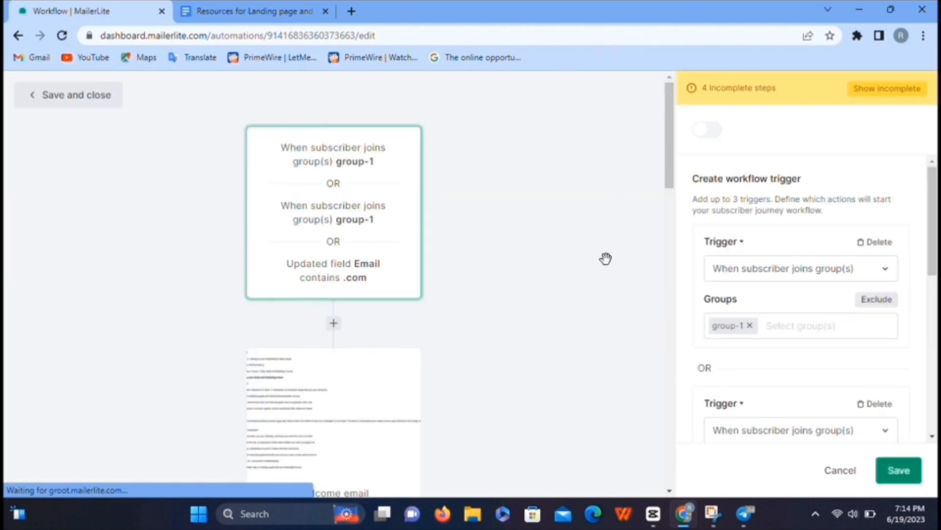
- Change the wait step after the Welcome email to Sunday instead of Monday and save it
scroll(606, 259, "down", 5)
scroll(606, 259, "down", 3)
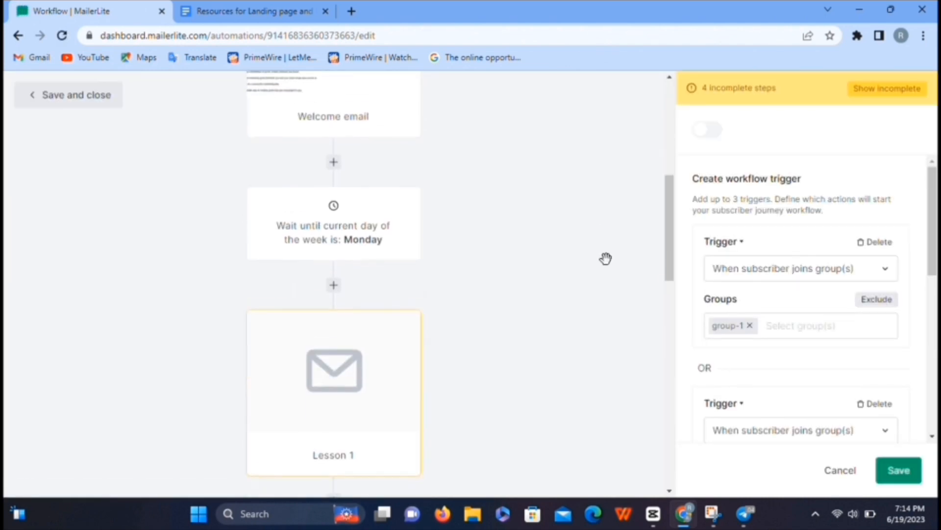
left_click(353, 227)
left_click(729, 172)
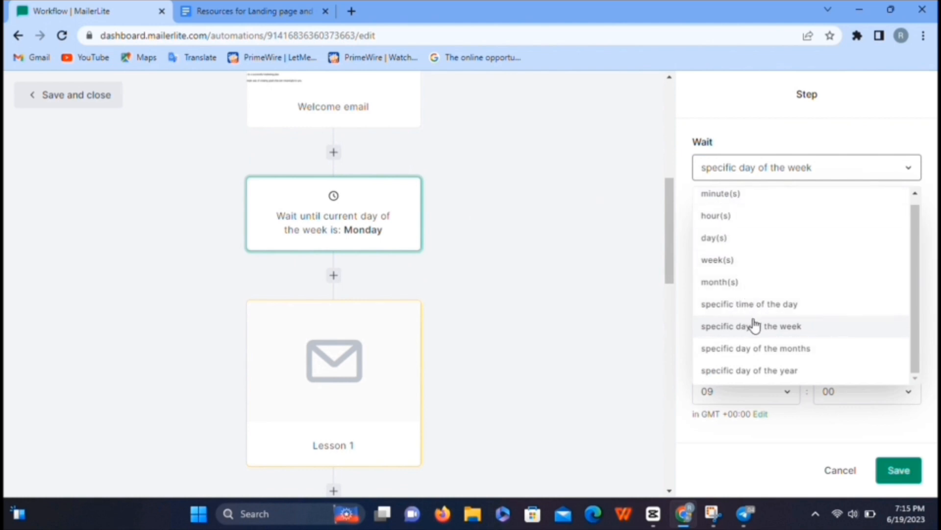
left_click(640, 300)
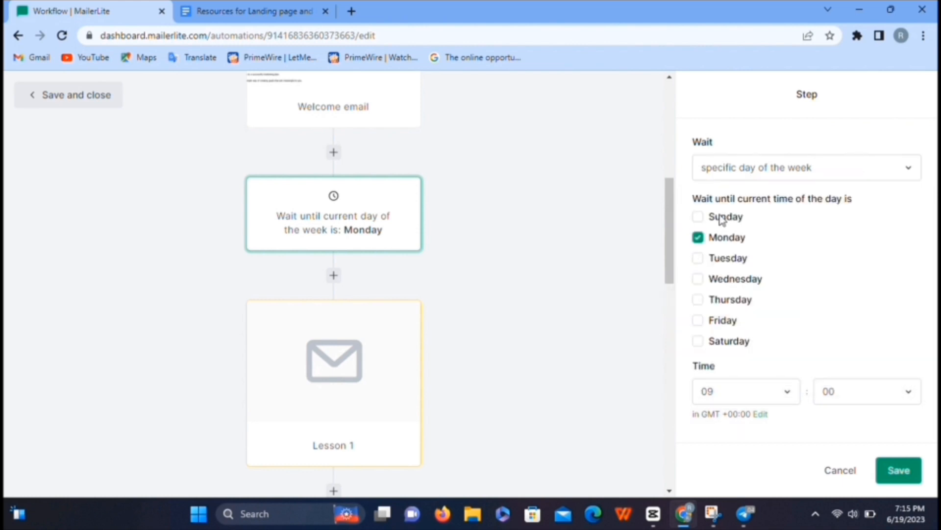
left_click(698, 238)
left_click(905, 474)
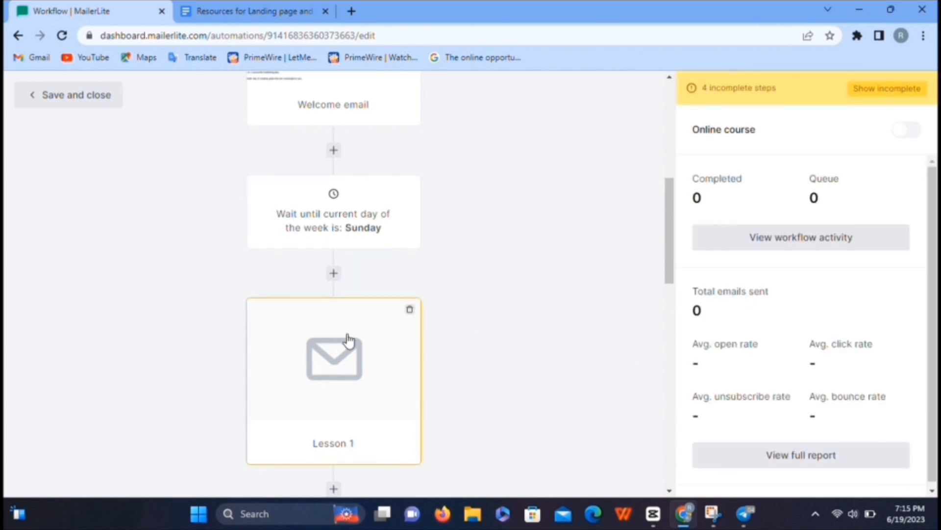
- Open the Lesson 1 email's content for design
scroll(344, 326, "down", 4)
scroll(352, 214, "down", 2)
scroll(351, 212, "down", 3)
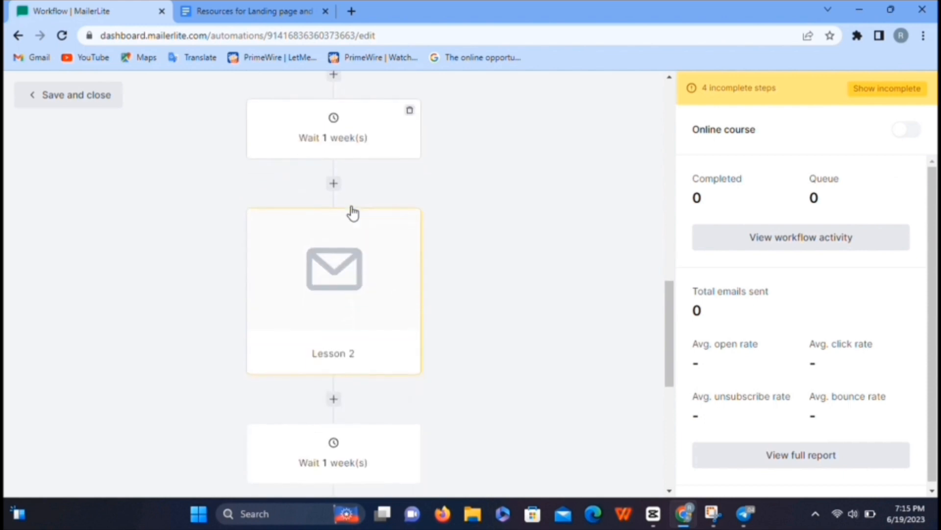
scroll(351, 204, "up", 4)
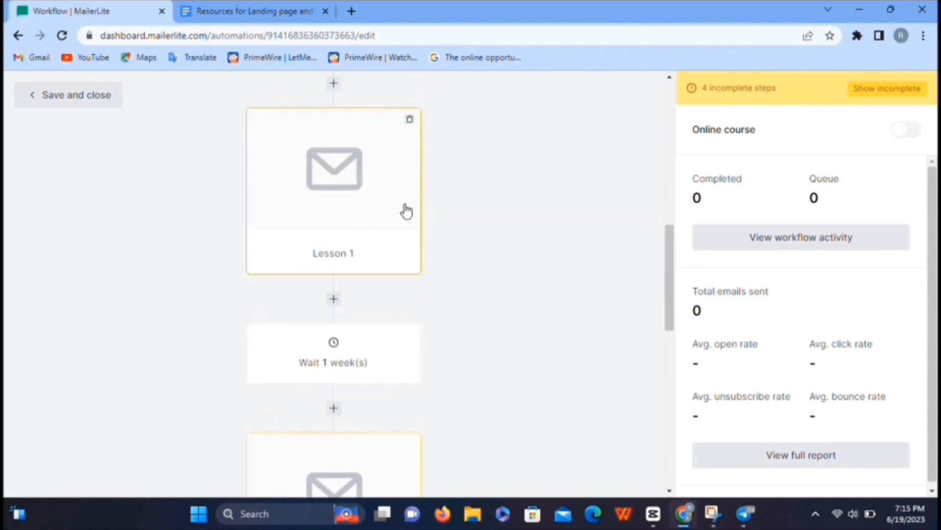
left_click(363, 206)
scroll(780, 330, "down", 1)
left_click(778, 330)
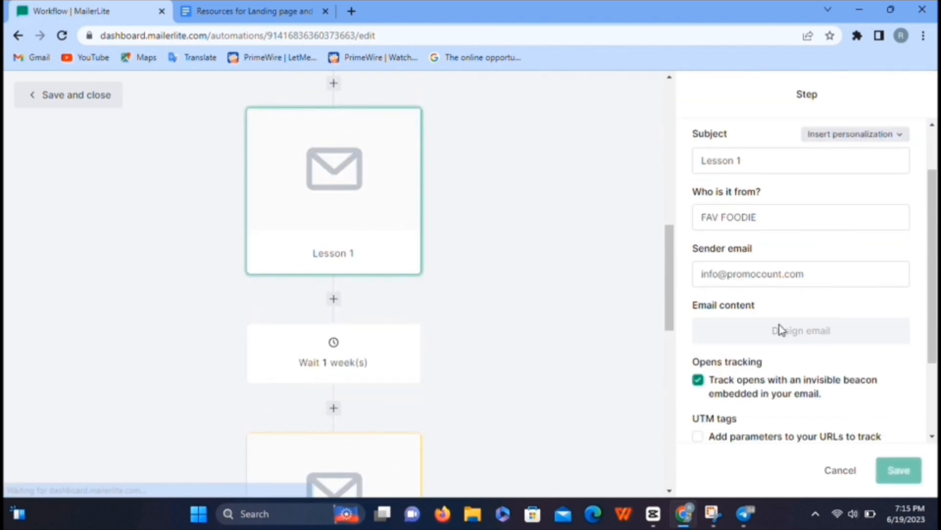
scroll(593, 373, "down", 2)
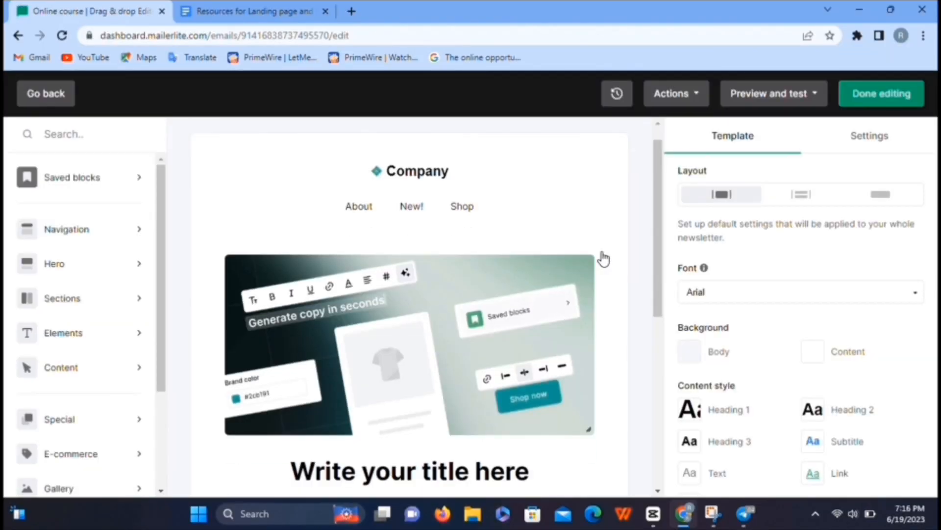
- Delete the placeholder title and introduction text from the Lesson 1 email's hero block
scroll(604, 259, "down", 5)
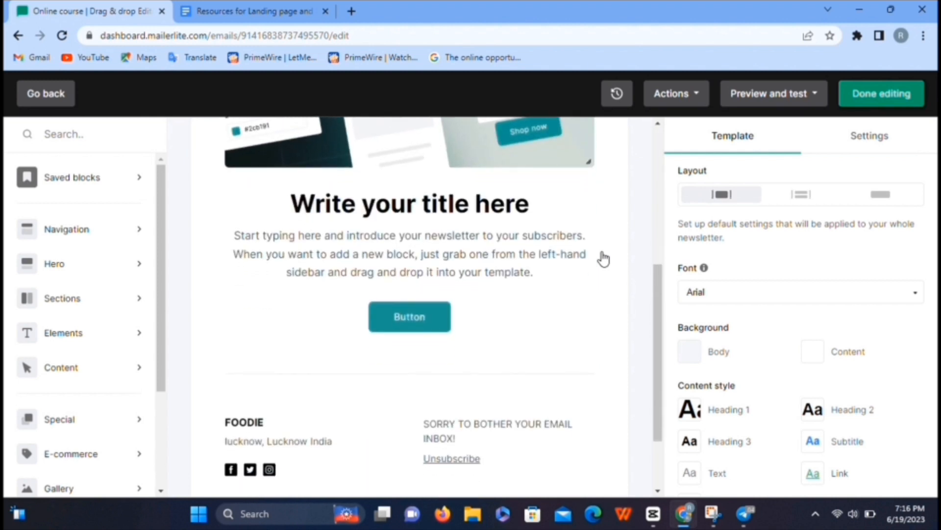
scroll(603, 259, "down", 2)
scroll(604, 259, "up", 1)
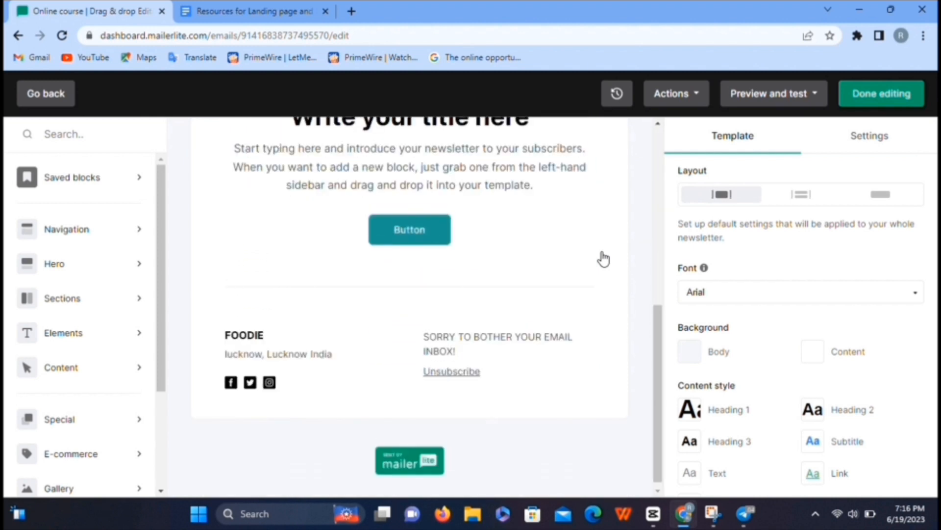
scroll(603, 259, "up", 2)
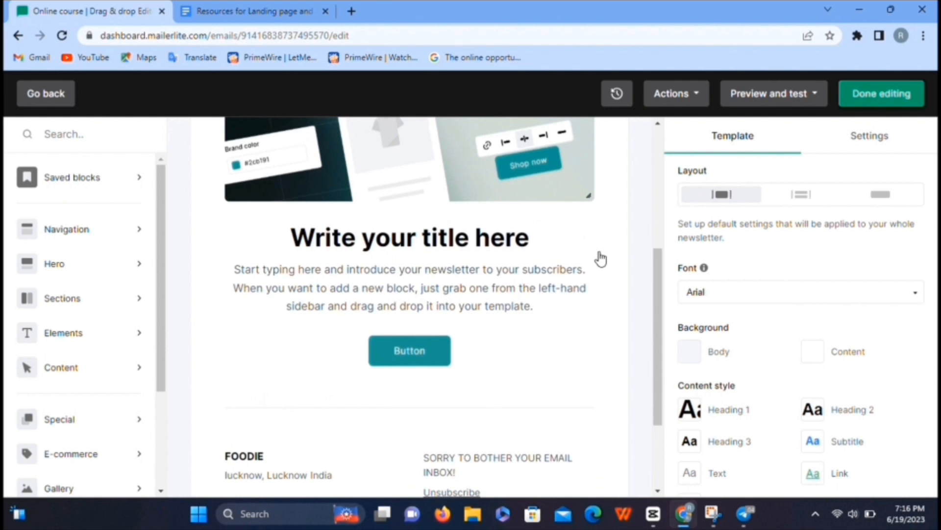
left_click(489, 275)
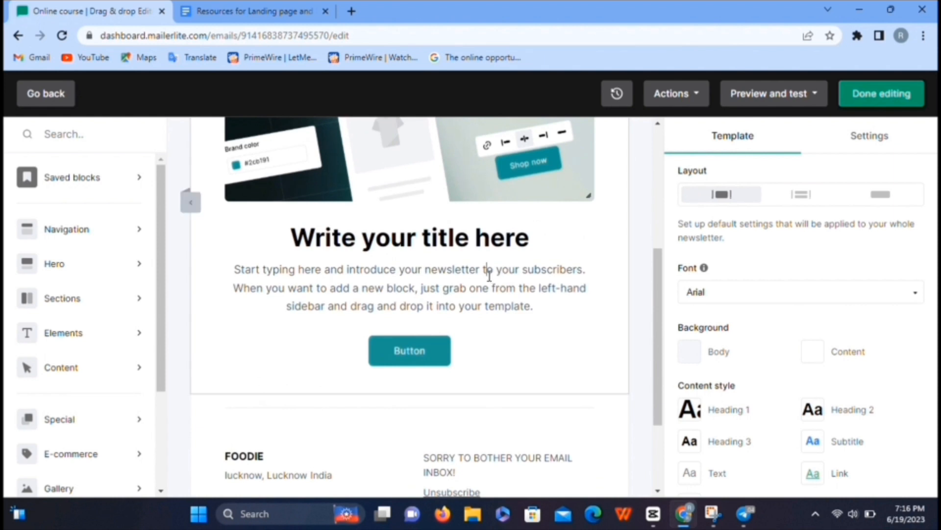
left_click(524, 312)
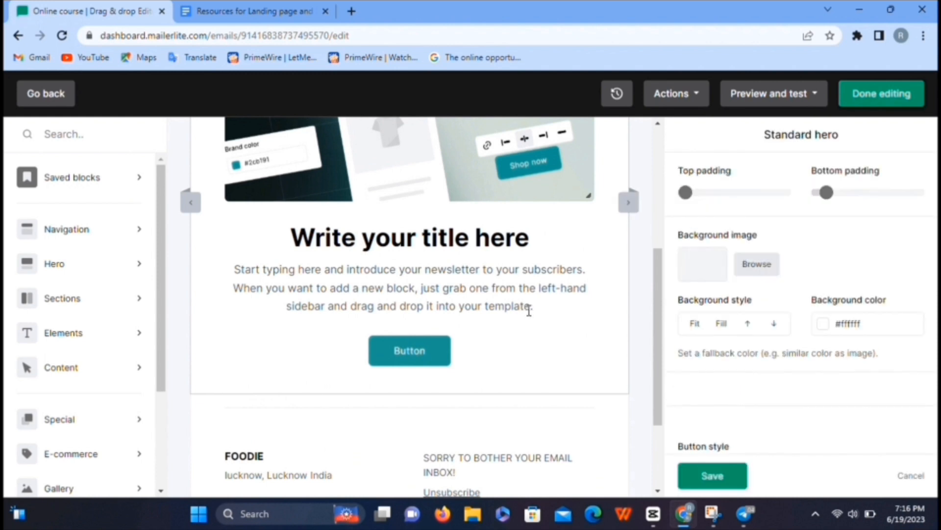
left_click_drag(532, 308, 340, 265)
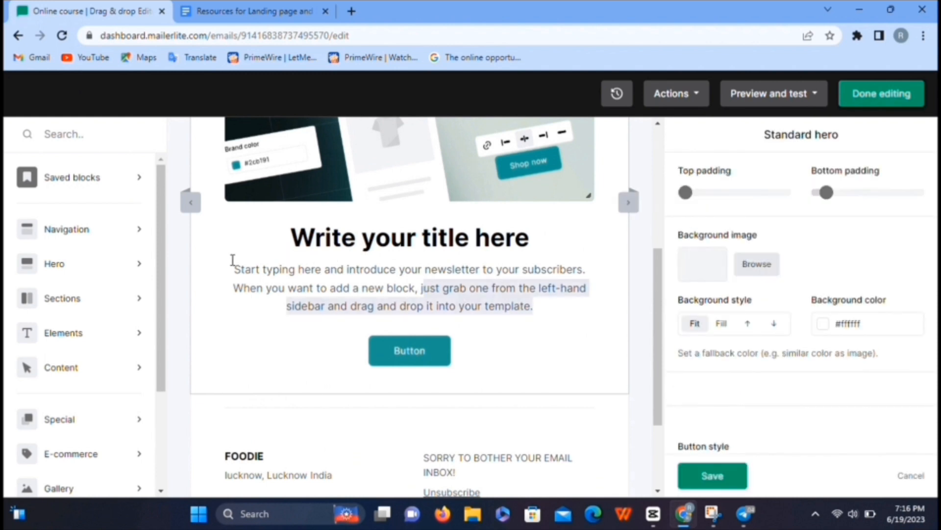
left_click_drag(243, 246, 254, 235)
key("BackSpace")
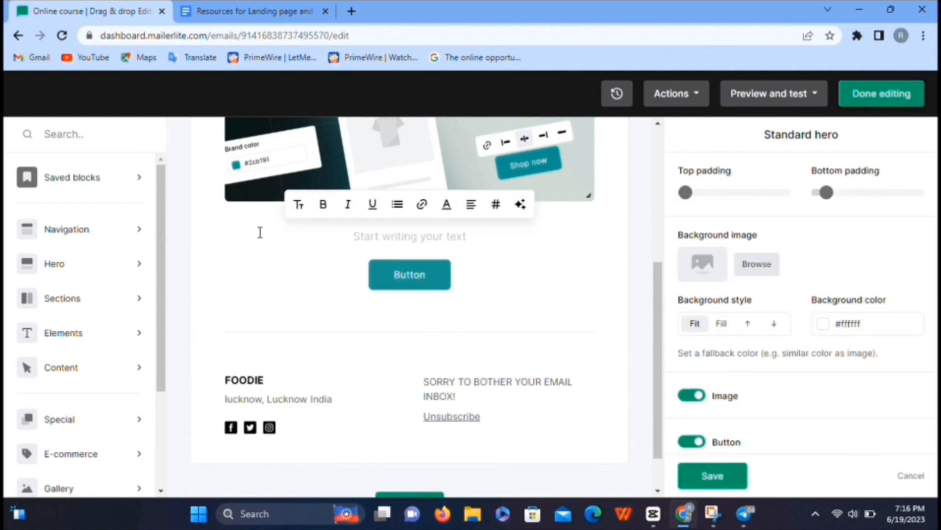
- Paste the copied "Day 1- Setting up your Marketing & Sales Goals" lesson text into the hero block's empty text area
left_click(397, 229)
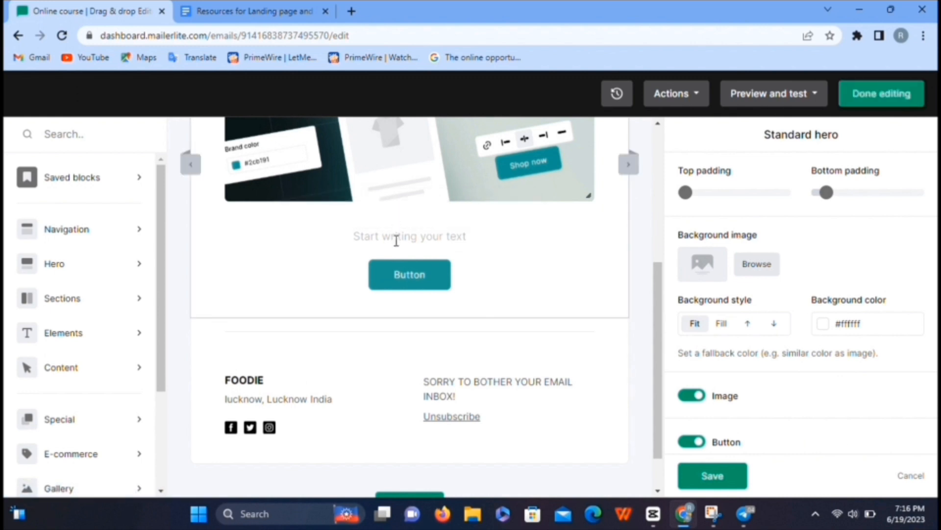
right_click(396, 241)
left_click(446, 357)
scroll(447, 356, "down", 1)
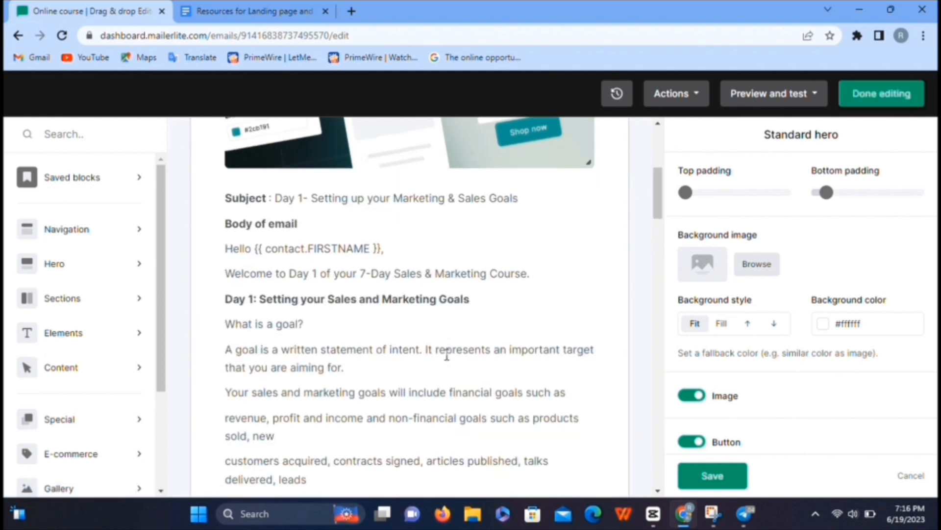
- Replace the hero image with the uploaded photo_2023-06-18_23-04-24.jpg, save the block and finish editing the email
scroll(446, 356, "up", 6)
scroll(490, 343, "down", 4)
scroll(520, 283, "up", 2)
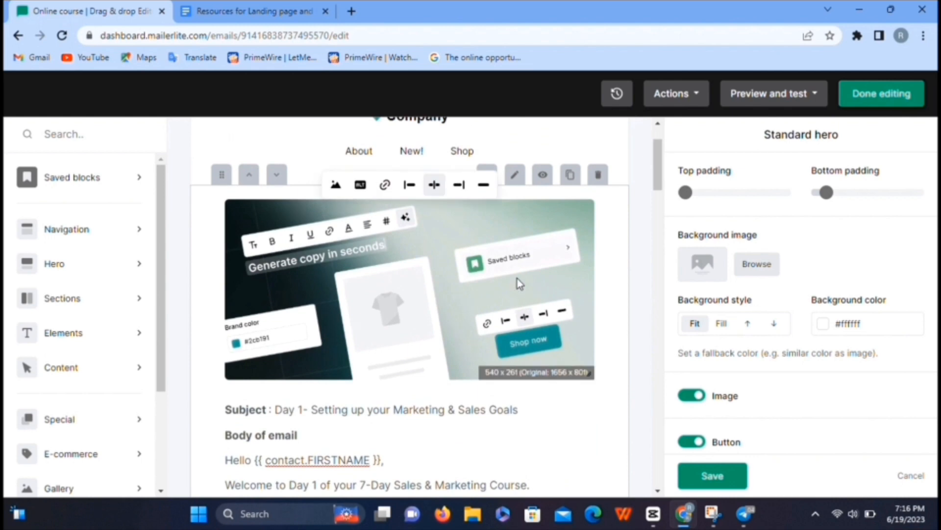
left_click(336, 184)
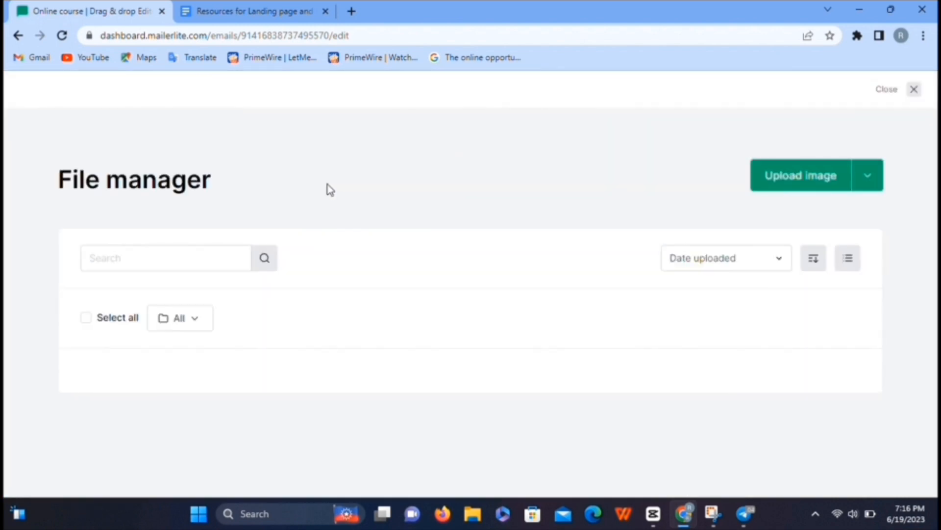
scroll(331, 333, "down", 2)
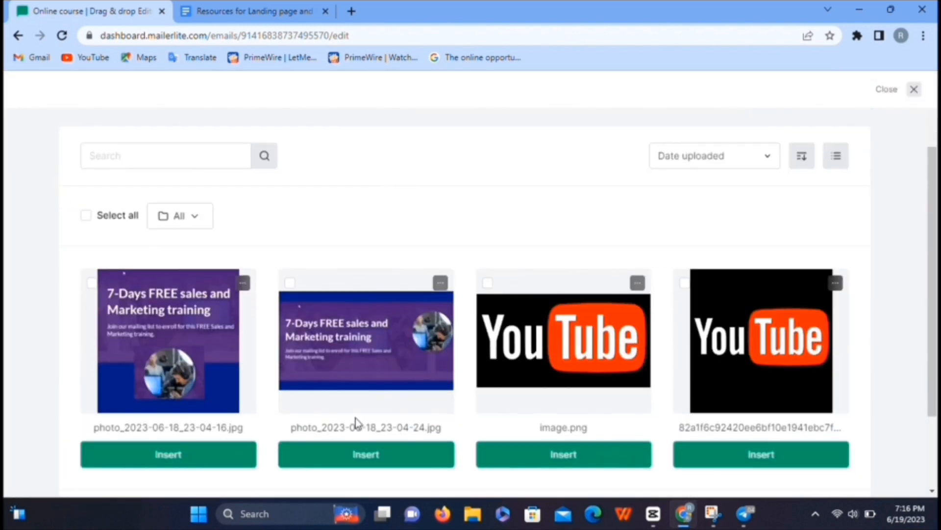
left_click(366, 454)
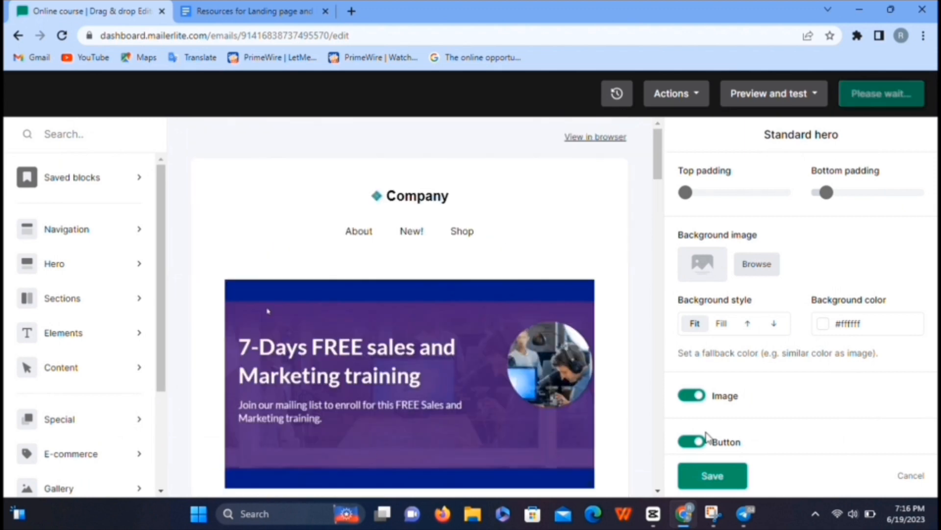
left_click(722, 483)
scroll(723, 485, "down", 3)
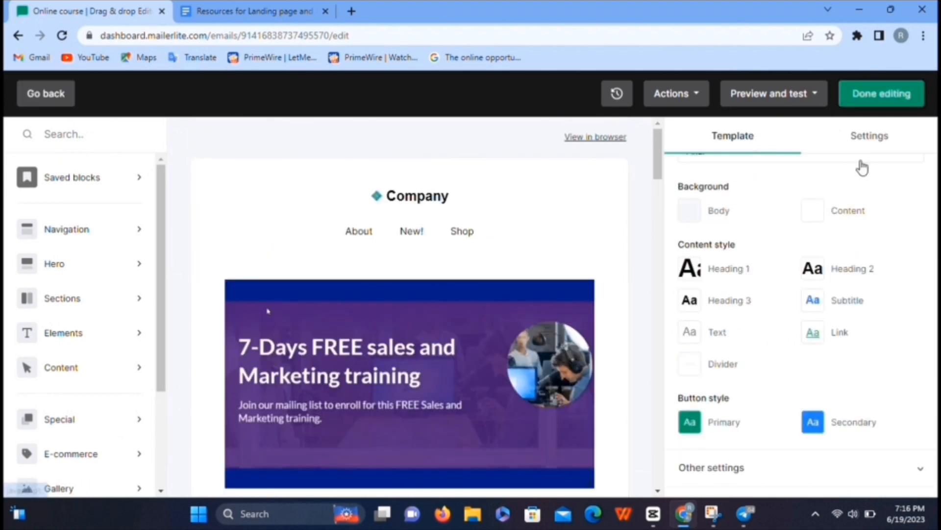
left_click(881, 93)
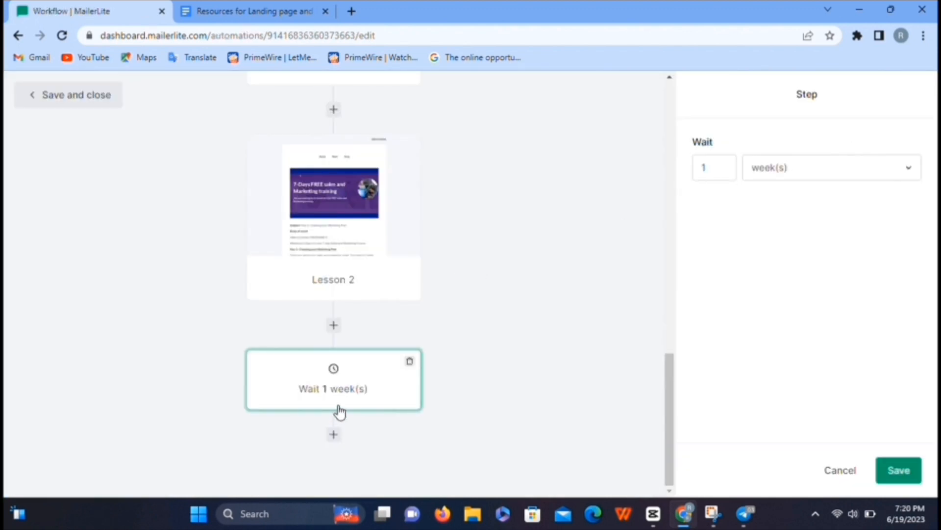
- Delete the 1-week wait step after Lesson 2 and activate the Online course automation, saving and closing the workflow
left_click(409, 363)
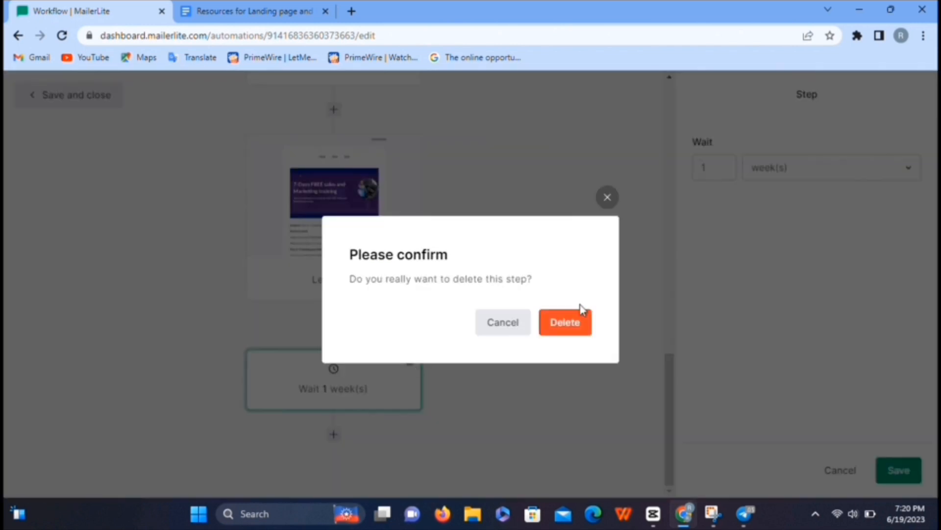
left_click(568, 322)
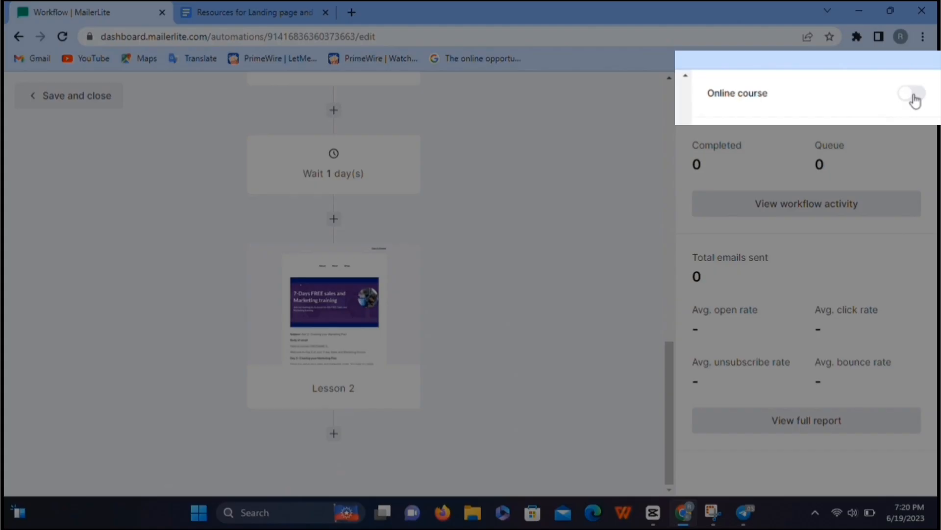
left_click(910, 97)
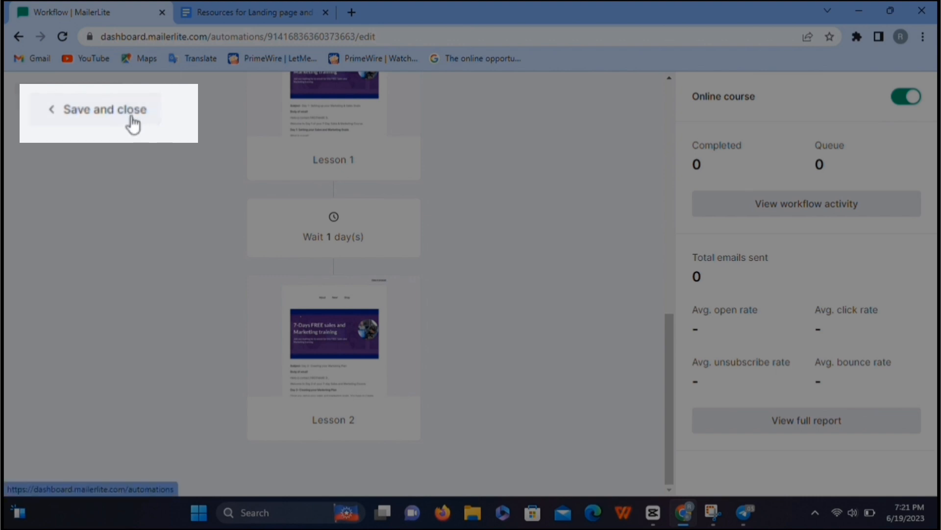
left_click(133, 126)
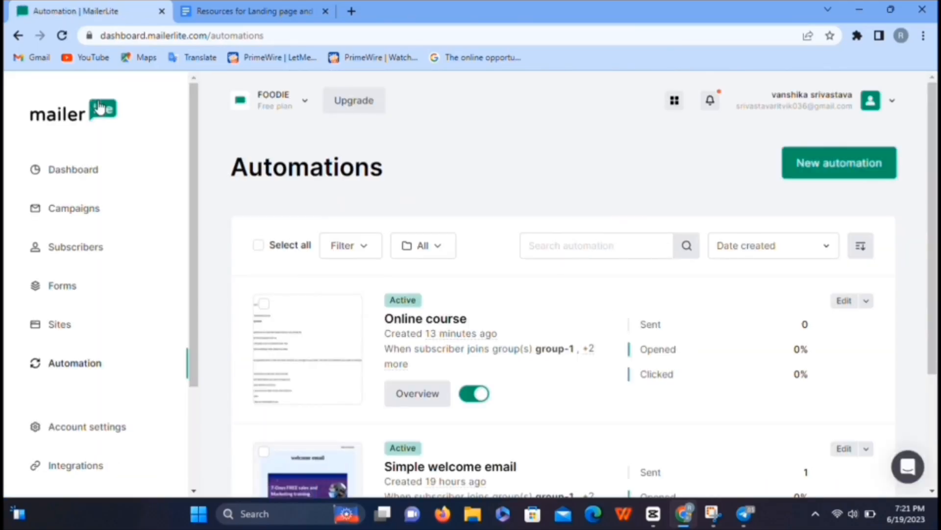
- Open the Lesson 1 report from the Online course automation's overview and copy the email's preview URL
left_click(417, 398)
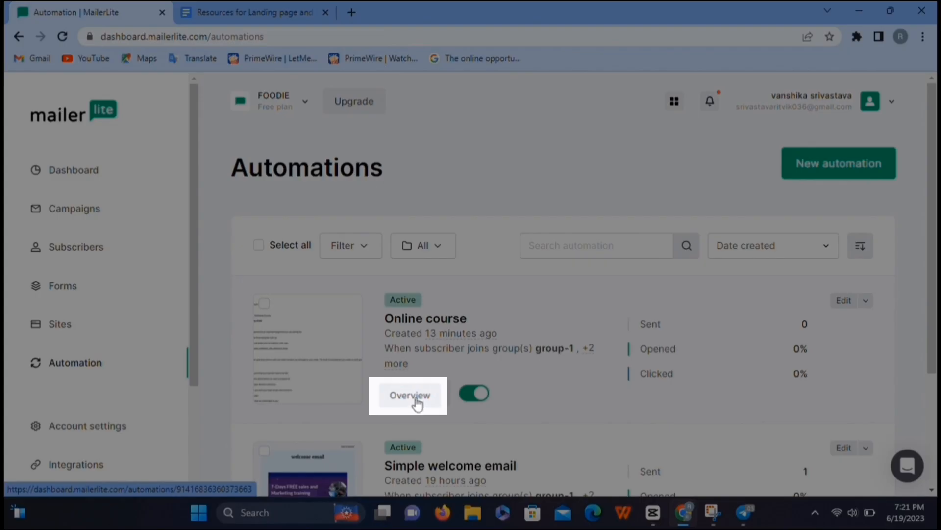
scroll(423, 401, "down", 3)
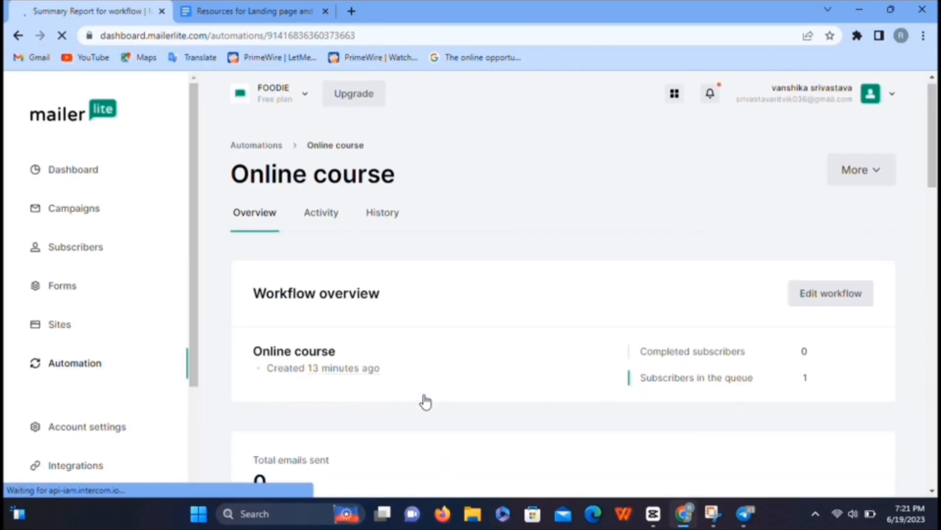
scroll(422, 401, "down", 12)
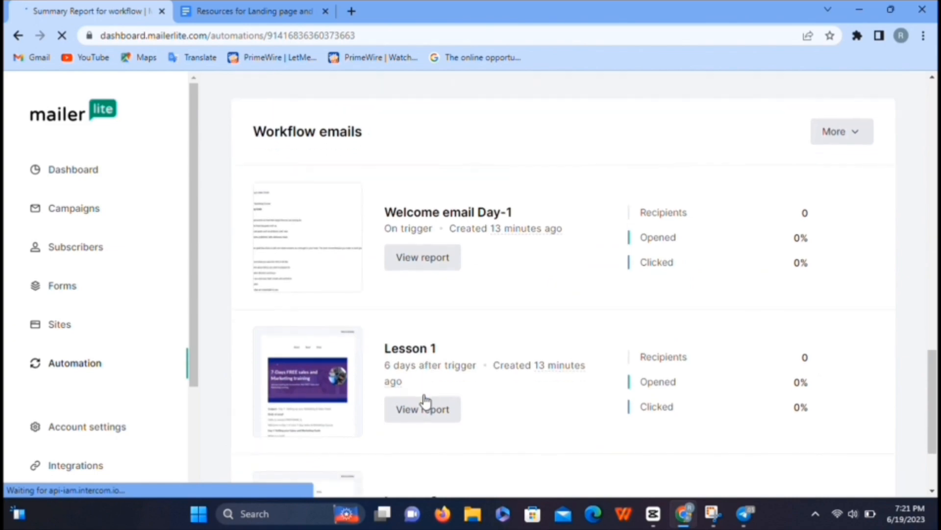
scroll(425, 402, "down", 1)
left_click(432, 318)
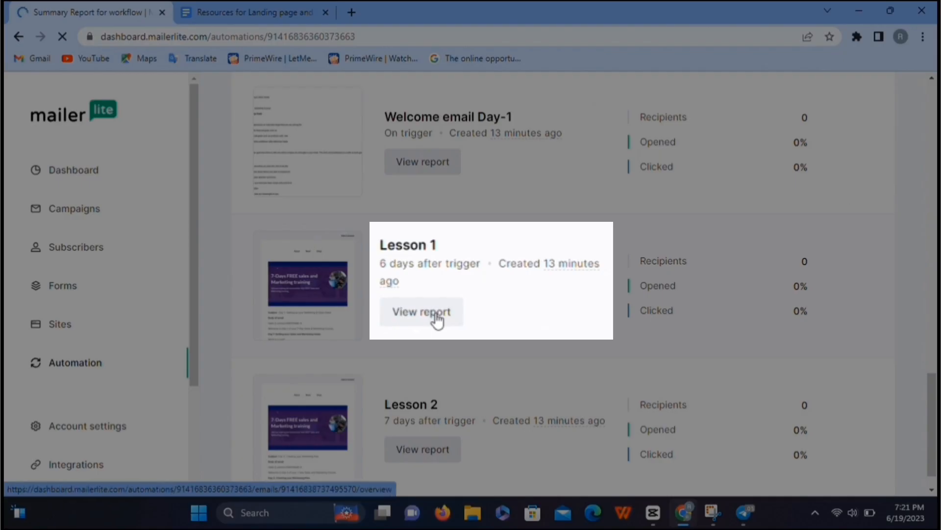
scroll(344, 230, "down", 3)
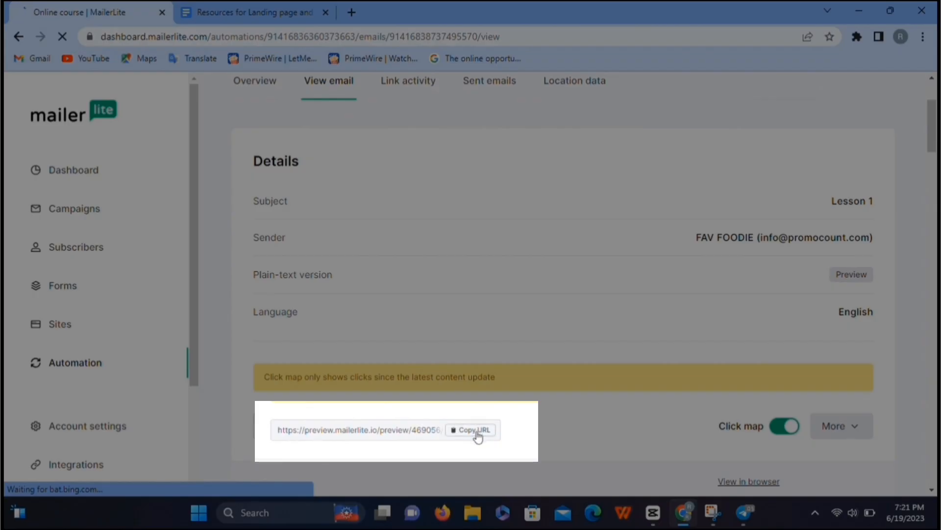
left_click(478, 436)
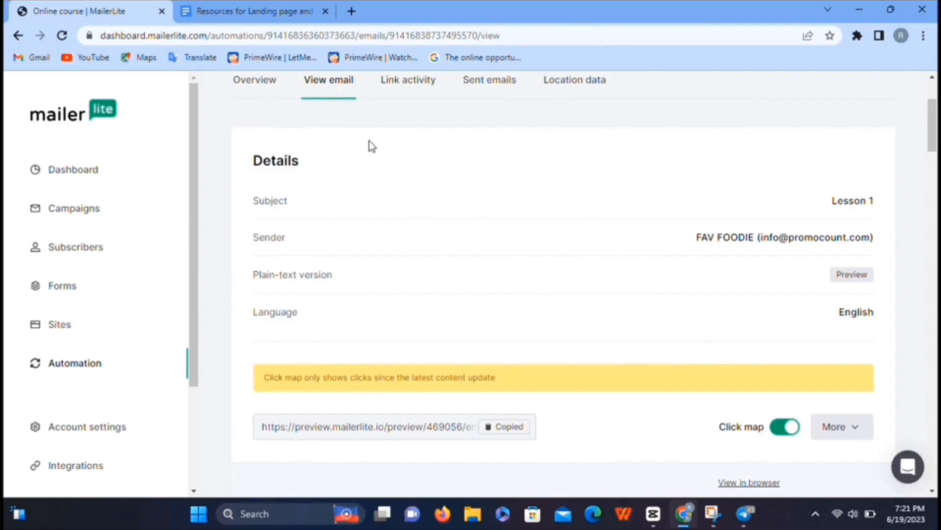
- Open the copied preview URL in a new browser tab and review the Lesson 1 email's image and lesson text
left_click(351, 11)
key("ctrl+v")
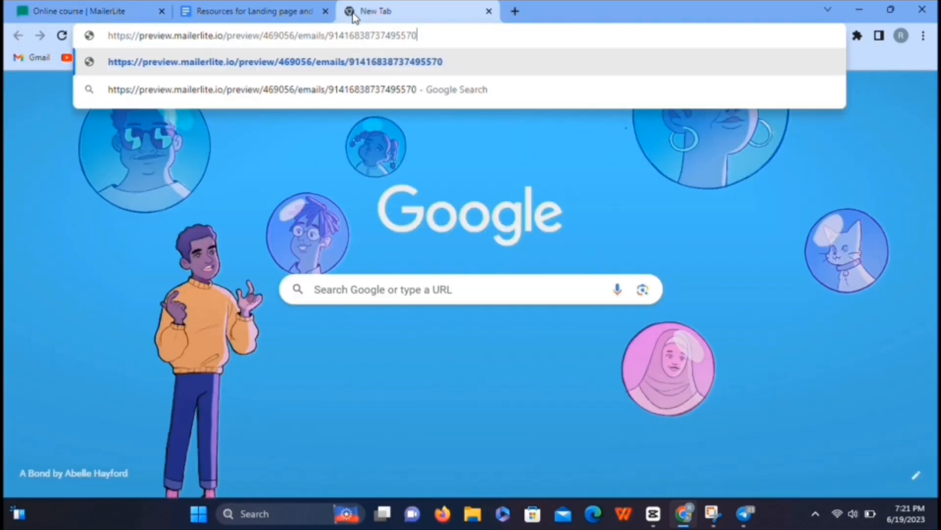
key("Return")
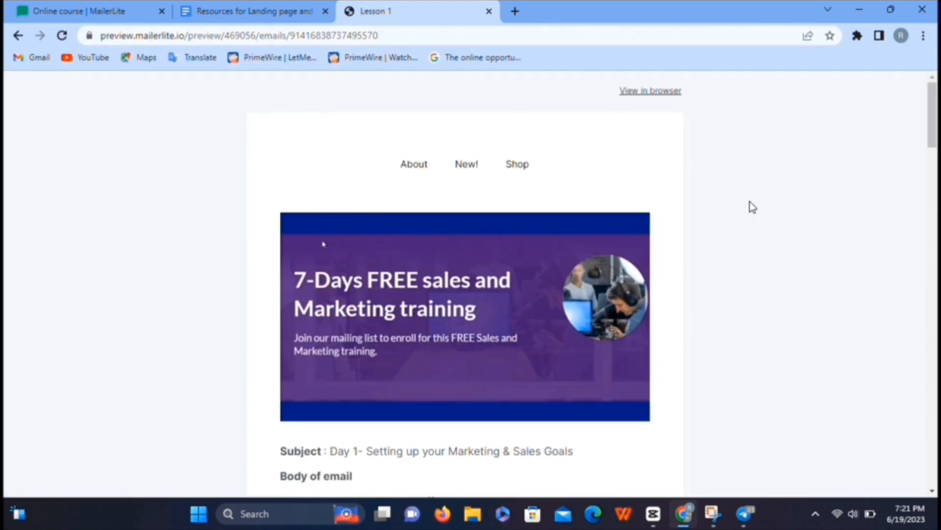
scroll(750, 203, "down", 4)
scroll(749, 201, "down", 13)
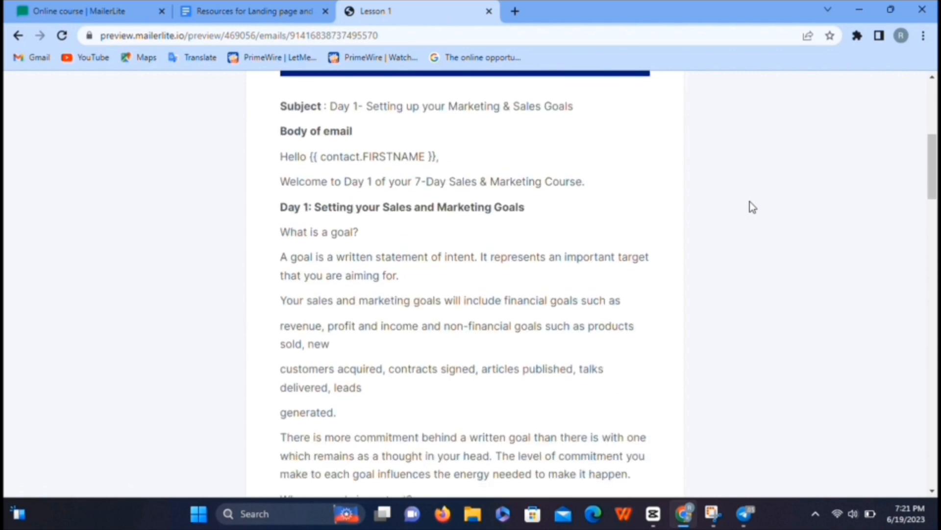
- Return to the MailerLite tab and start a new regular campaign with the name masterclass
left_click(129, 4)
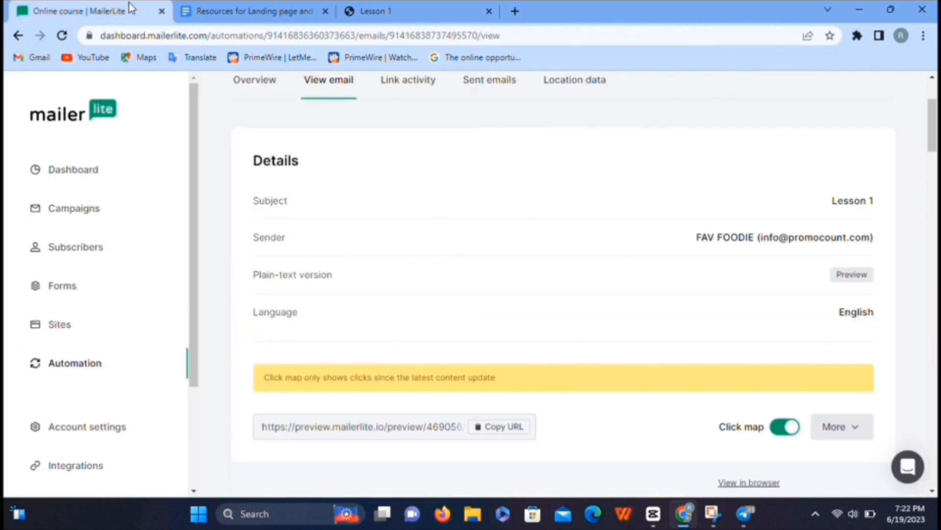
scroll(387, 184, "up", 3)
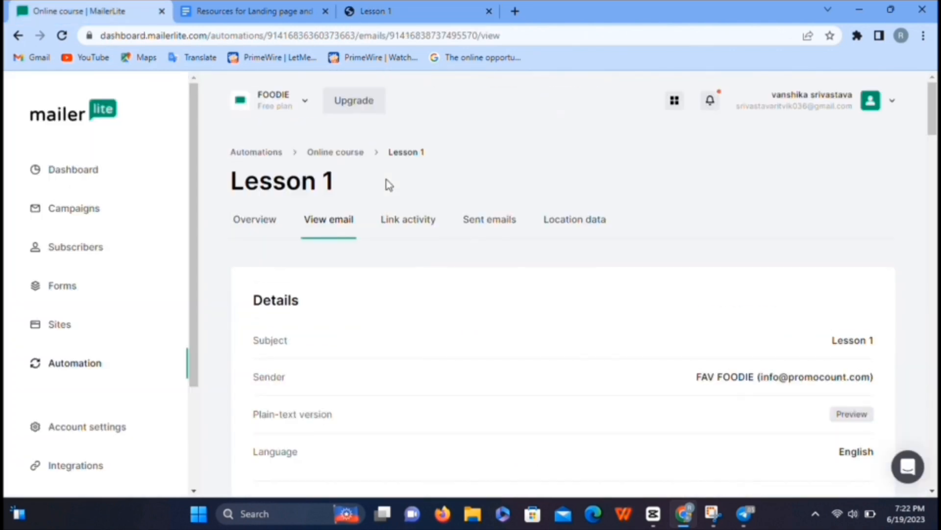
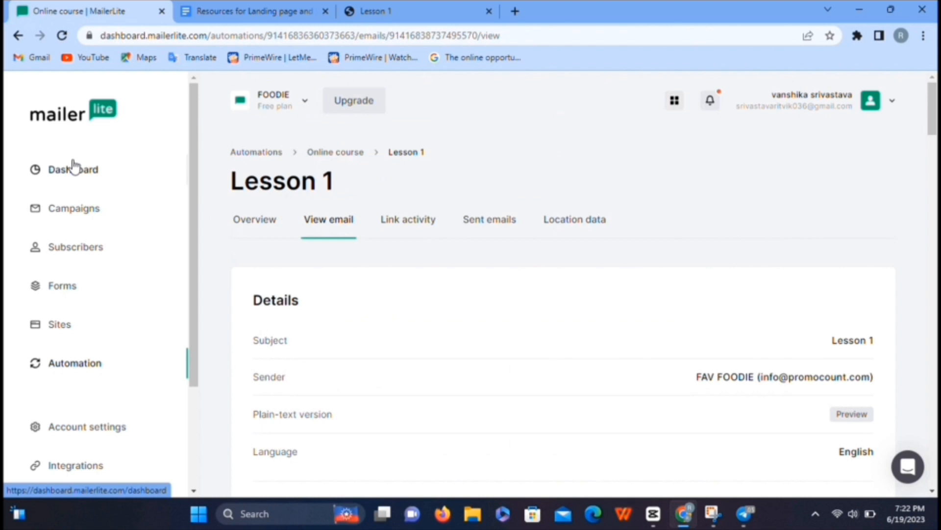
left_click(74, 167)
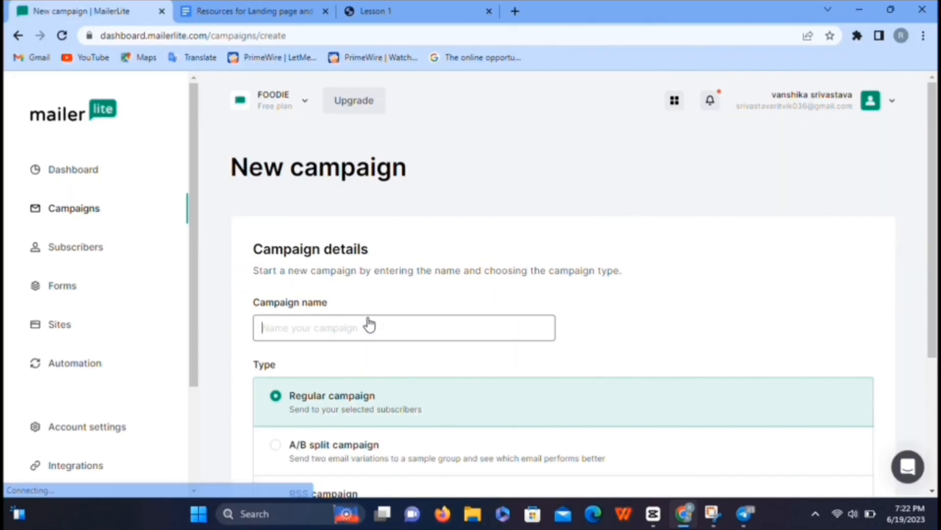
left_click(368, 322)
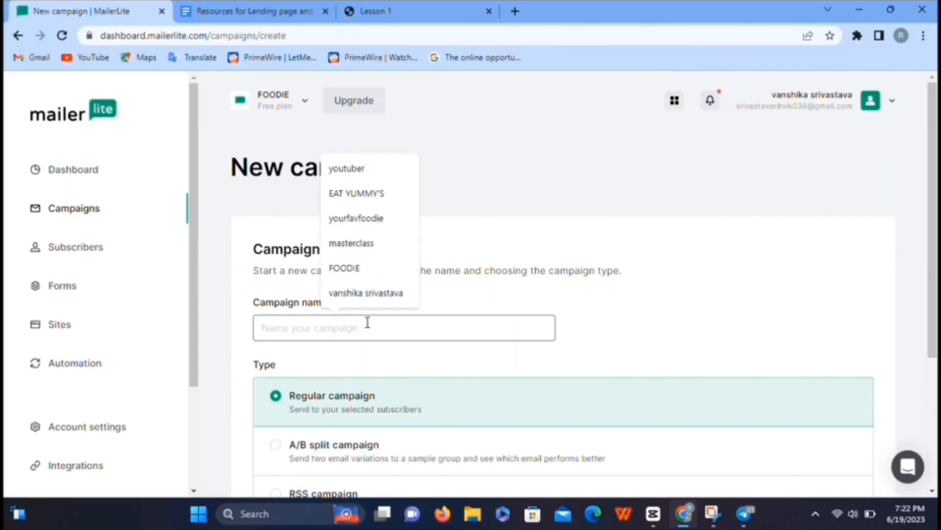
type("masterclass")
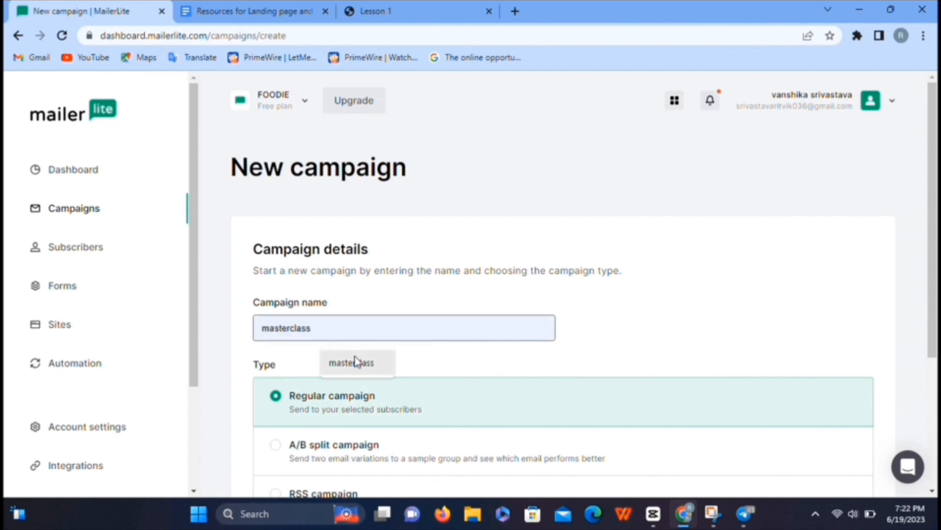
left_click(356, 362)
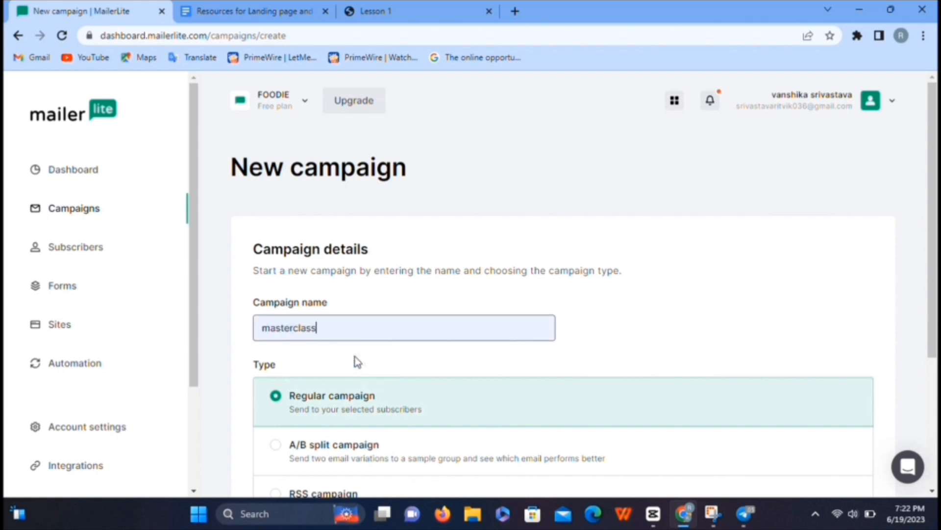
- Save the masterclass campaign as a regular campaign and continue to its details
scroll(480, 412, "down", 3)
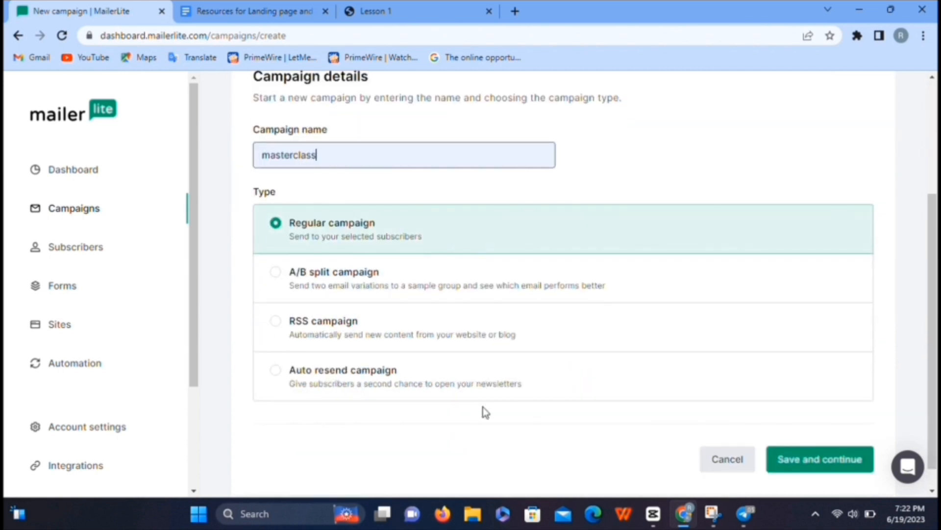
left_click(805, 460)
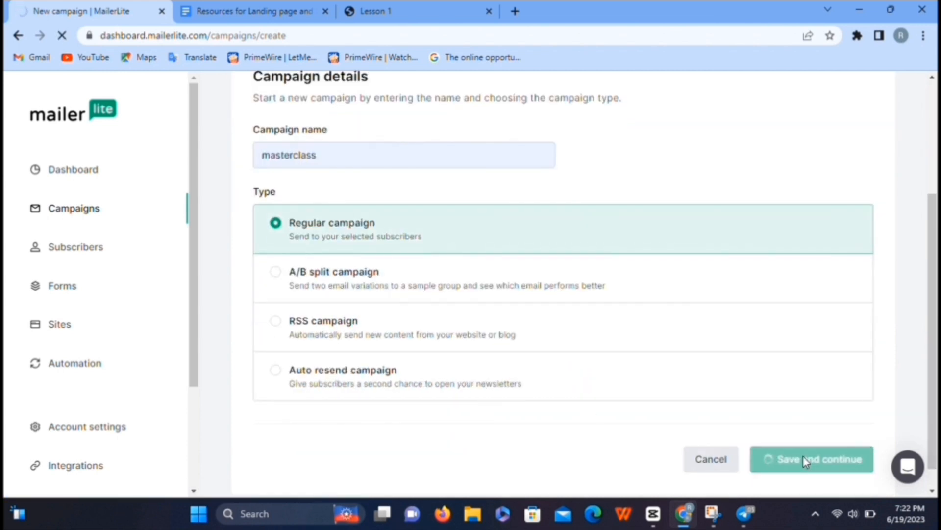
- Insert the ghost emoji into the campaign's subject name
scroll(628, 433, "down", 4)
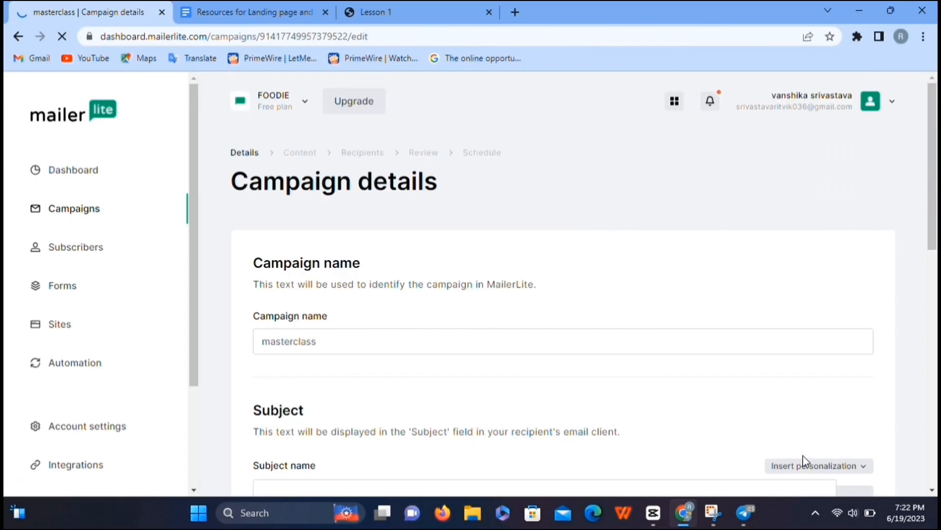
scroll(628, 433, "down", 4)
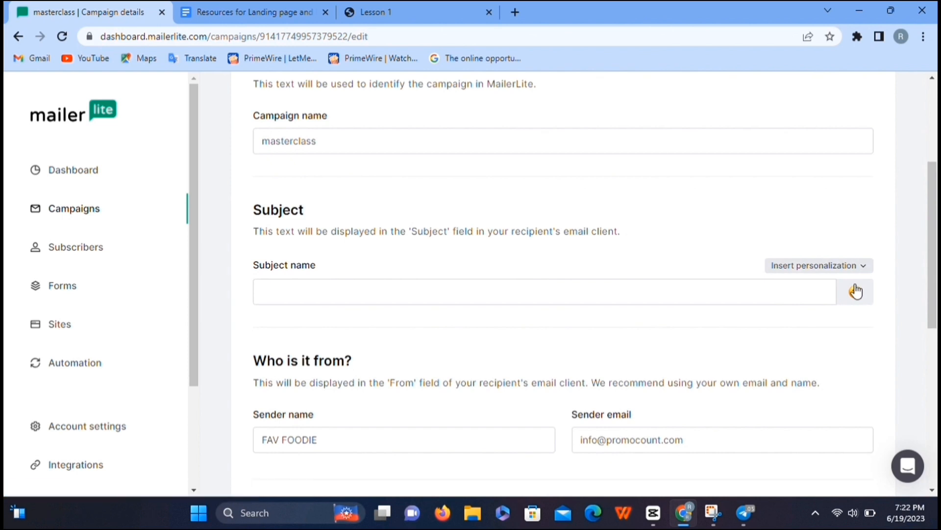
left_click(856, 291)
scroll(784, 397, "down", 5)
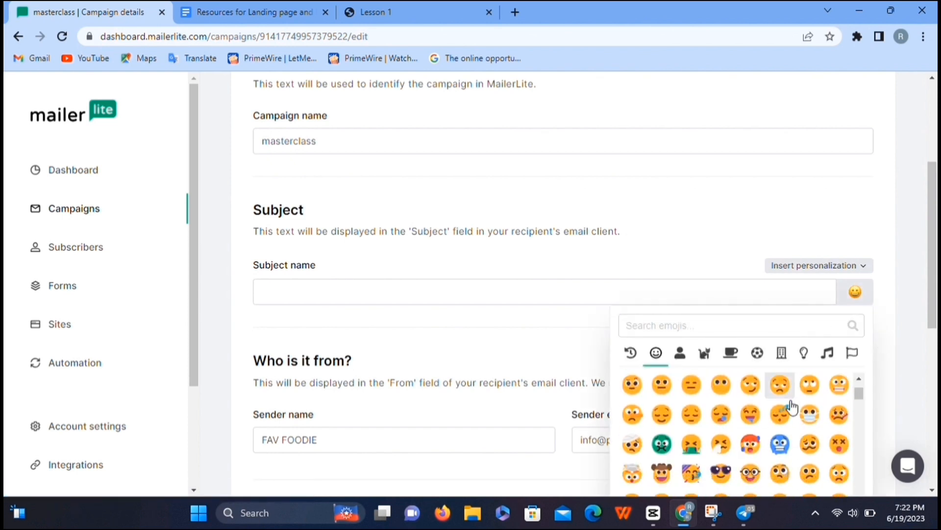
scroll(792, 406, "down", 2)
left_click(685, 434)
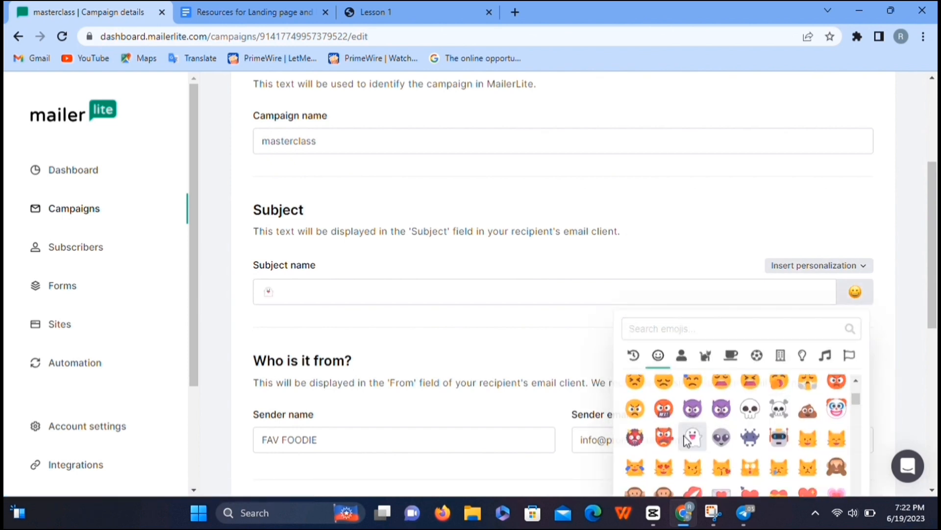
- Continue to the campaign content and start the email from scratch with the Drag & drop editor
scroll(652, 342, "down", 7)
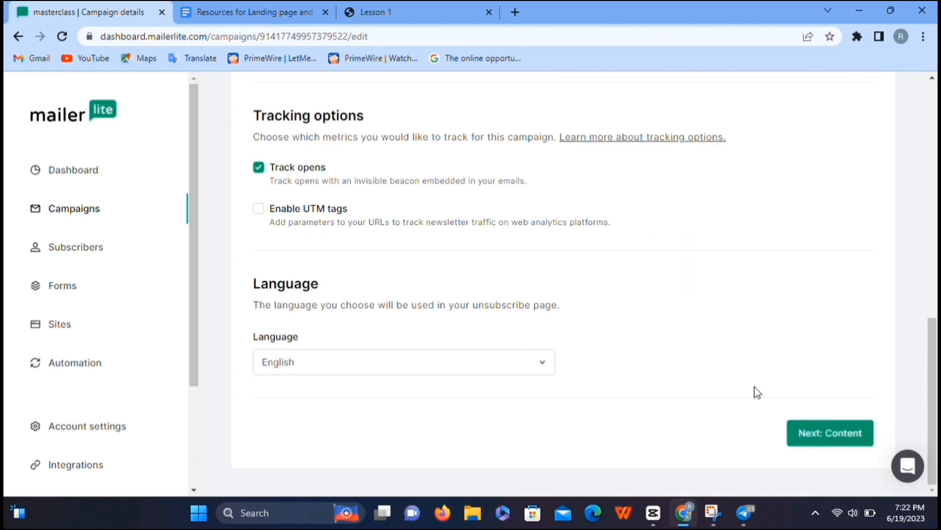
left_click(825, 442)
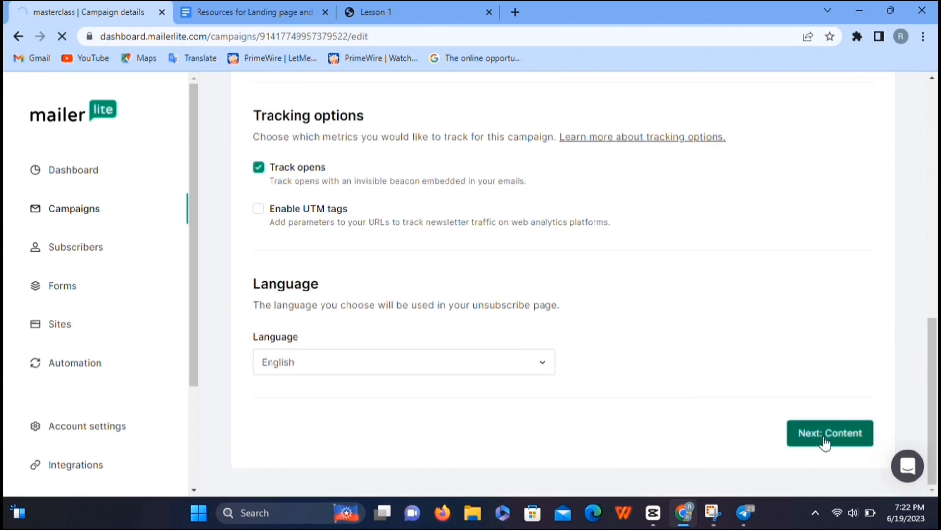
scroll(826, 443, "down", 2)
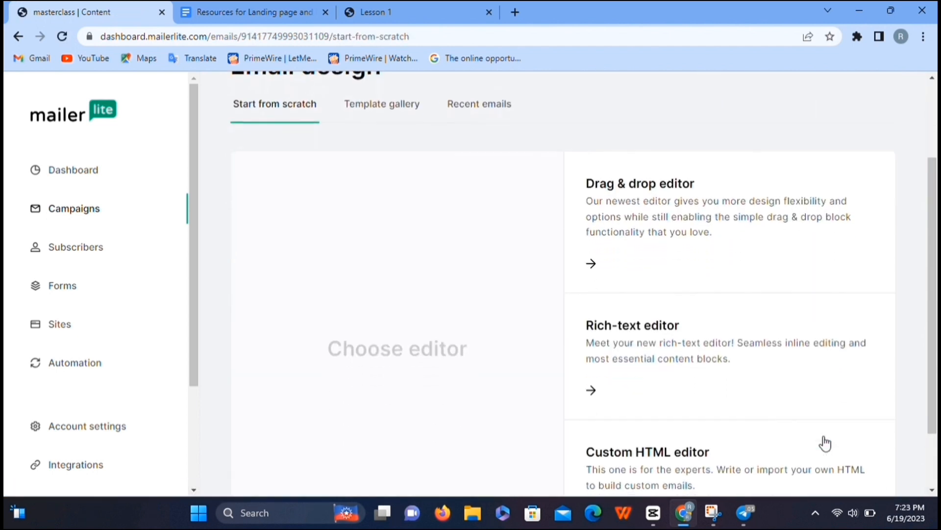
left_click(624, 265)
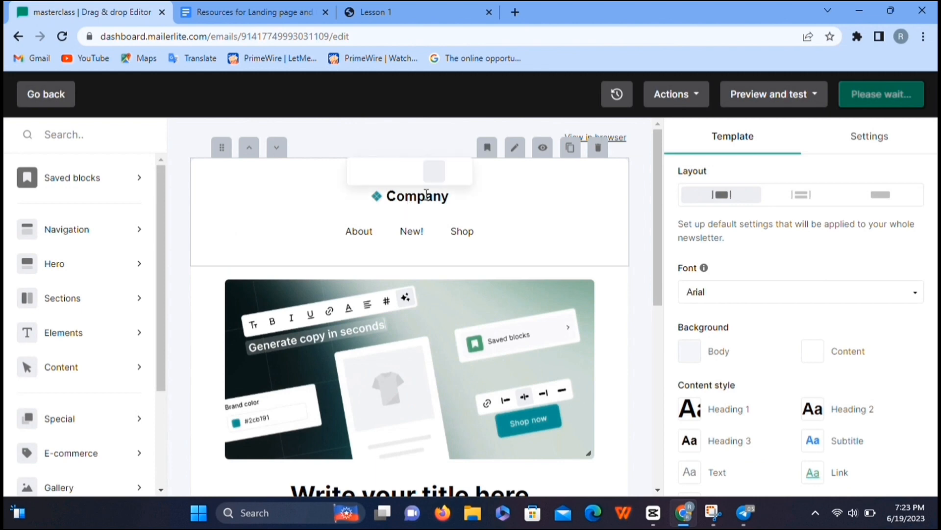
- Replace the hero block's placeholder image with photo_2023-06-18_23-04-24.jpg from the file manager
scroll(426, 194, "down", 5)
scroll(426, 195, "down", 3)
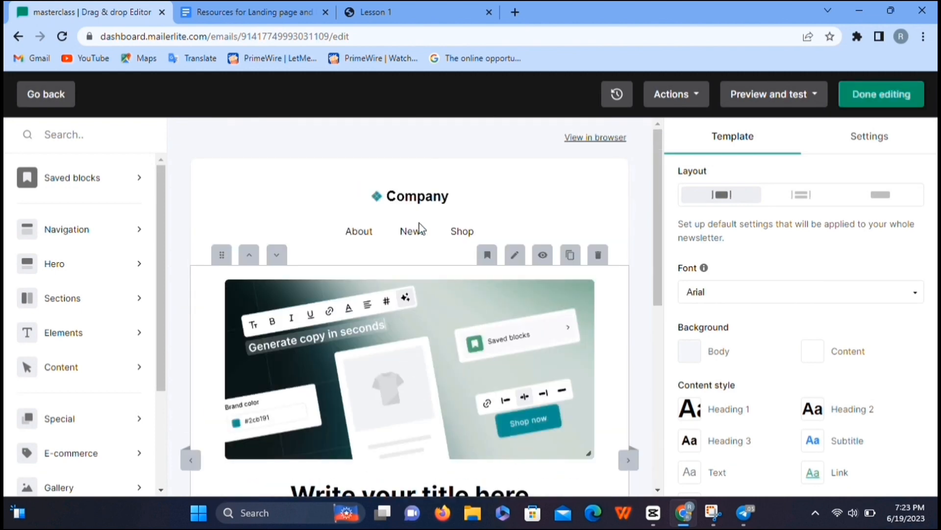
scroll(420, 222, "down", 1)
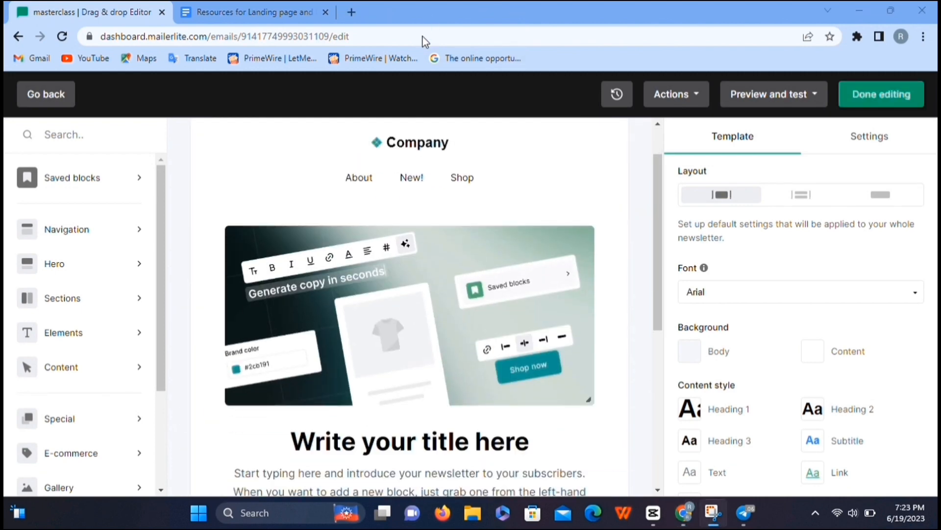
scroll(452, 315, "down", 2)
scroll(425, 275, "up", 1)
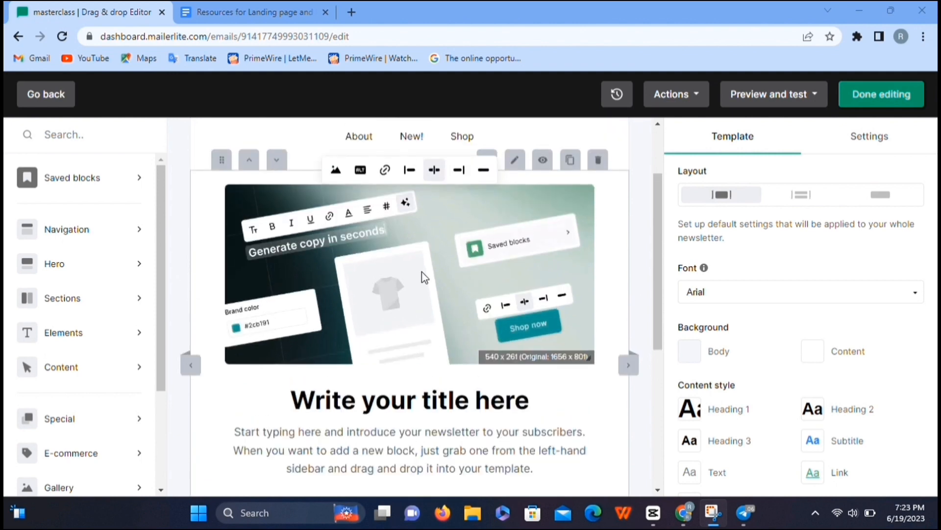
left_click(347, 167)
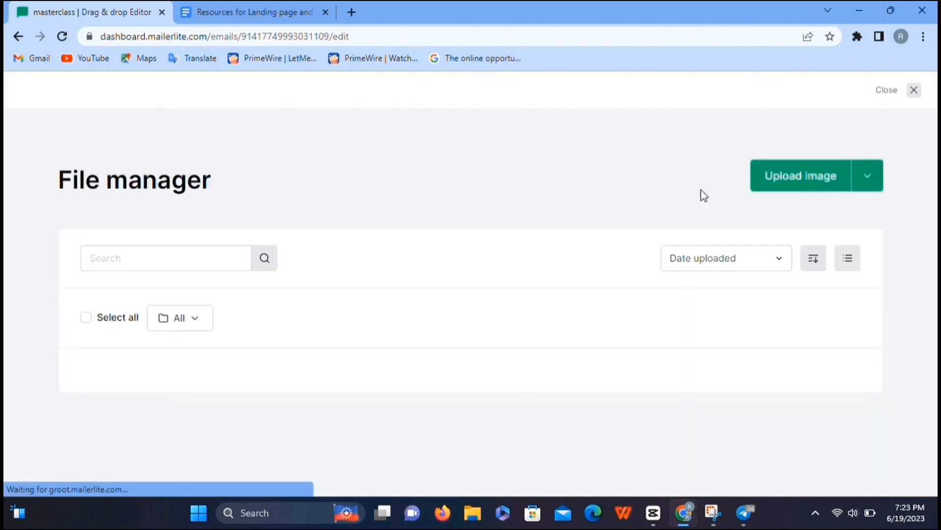
scroll(373, 383, "down", 3)
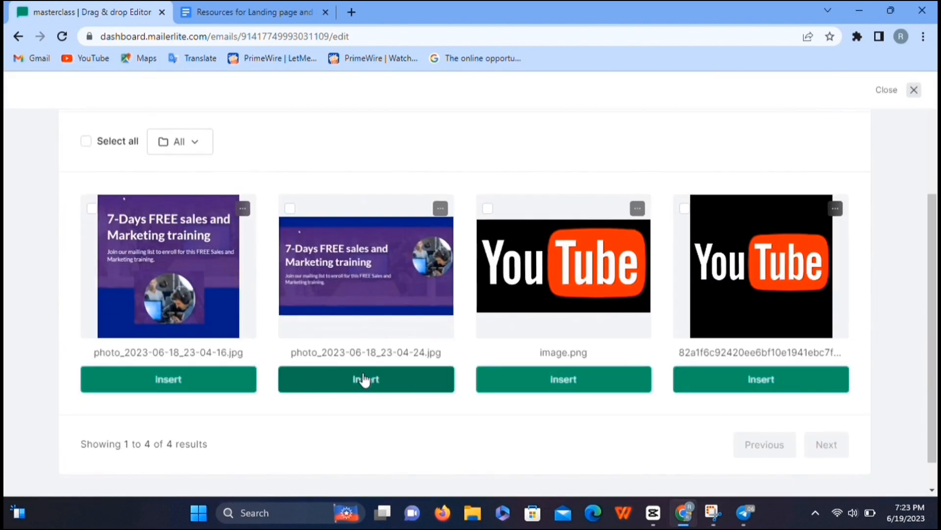
left_click(363, 380)
- Replace the hero's placeholder title and paragraph with the copied "Welcome to the community" email text, and remove the "Body of email" line
scroll(379, 297, "down", 3)
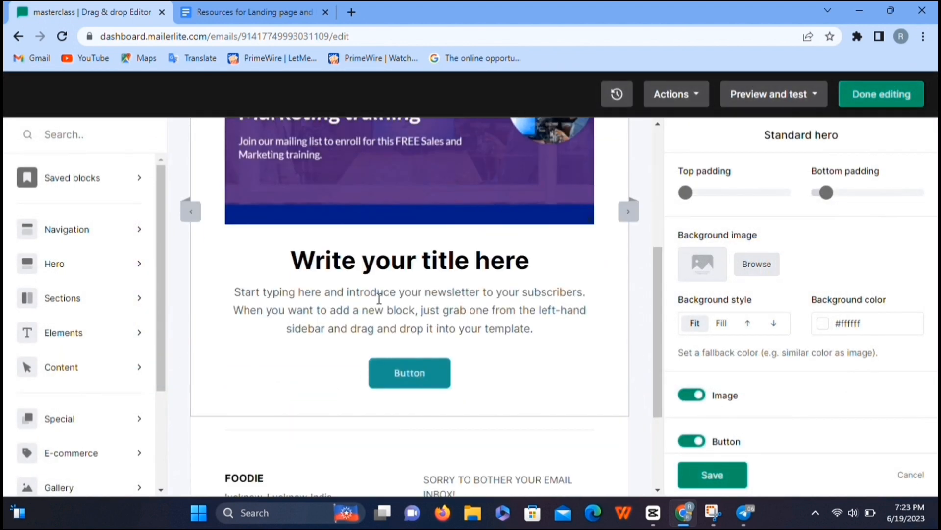
left_click_drag(540, 328, 291, 260)
key("ctrl+v")
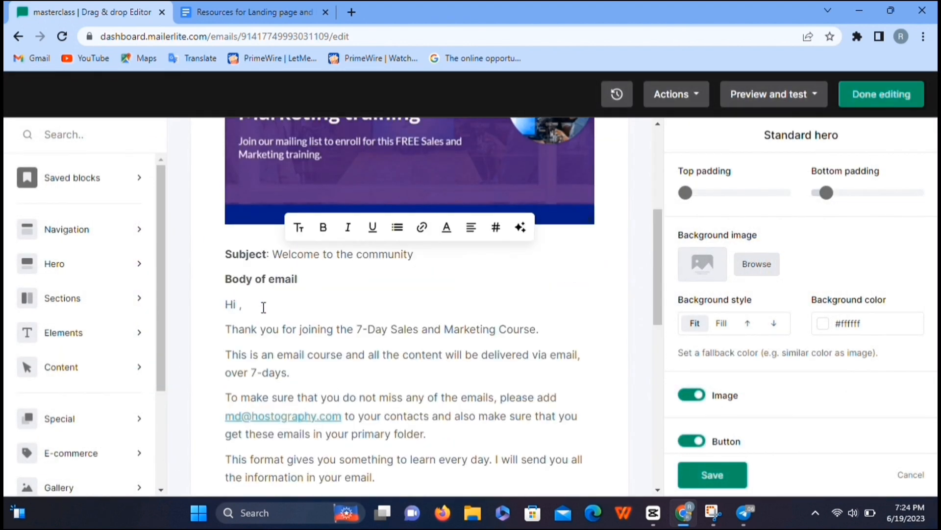
left_click(303, 279)
key("BackSpace")
key("BackSpace")
key("BackSpace")
key("BackSpace")
key("BackSpace")
key("BackSpace")
key("BackSpace")
key("BackSpace")
key("BackSpace")
key("BackSpace")
key("BackSpace")
key("BackSpace")
key("BackSpace")
key("BackSpace")
- Change the label of the button below the email text to "JOIN NOW!"
scroll(431, 409, "down", 6)
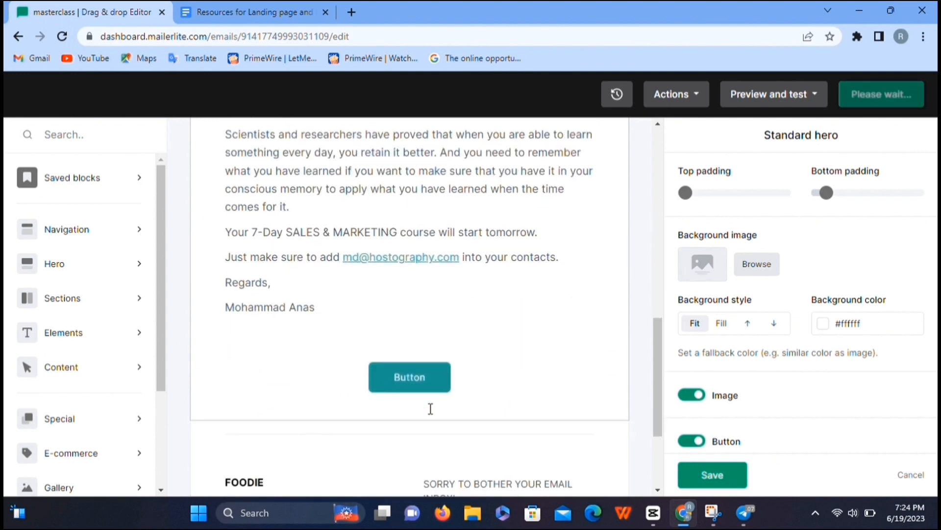
left_click(430, 378)
key("BackSpace")
key("BackSpace")
key("BackSpace")
key("BackSpace")
key("BackSpace")
key("BackSpace")
type("JOIN")
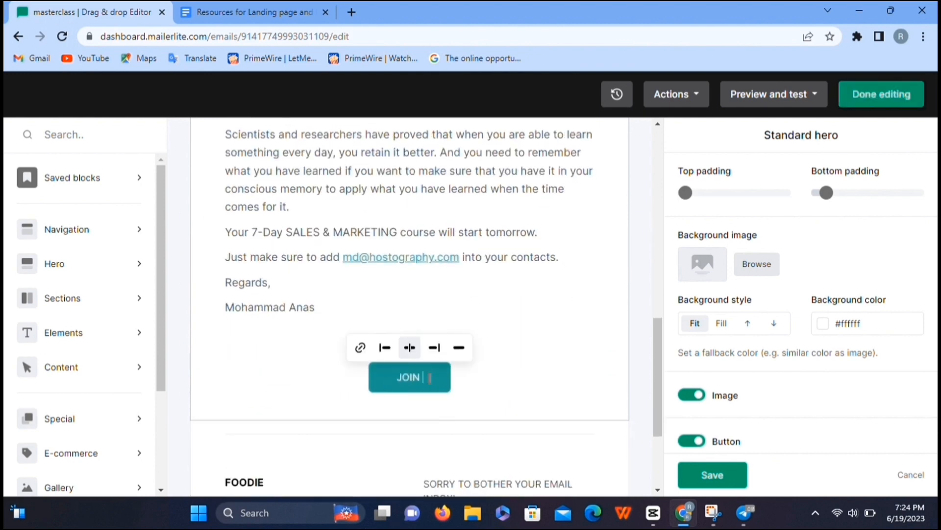
type(" NOW!")
- Delete the Logo + Navigation block with the Company logo above the hero image
scroll(467, 205, "up", 10)
left_click(467, 205)
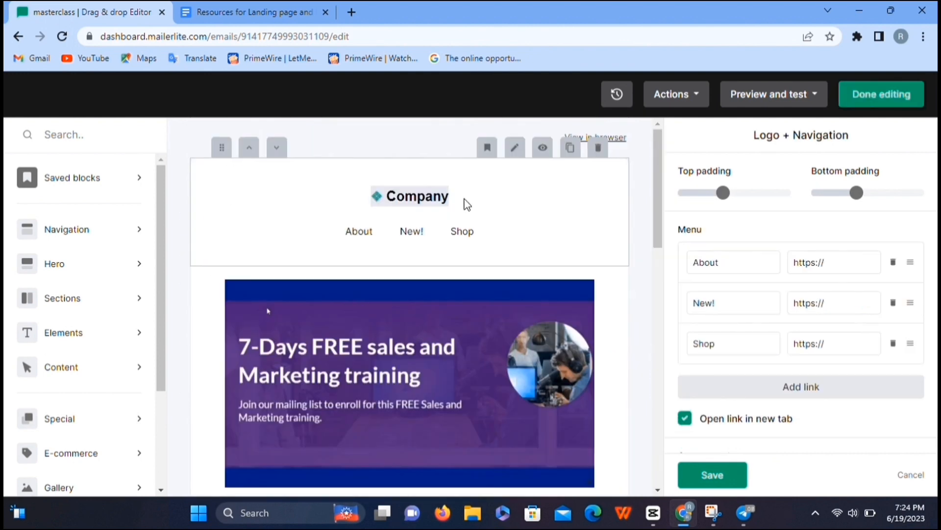
left_click(599, 148)
- Add a Title element above the hero image with the text "7-Days free marketing training."
mouse_move(55, 222)
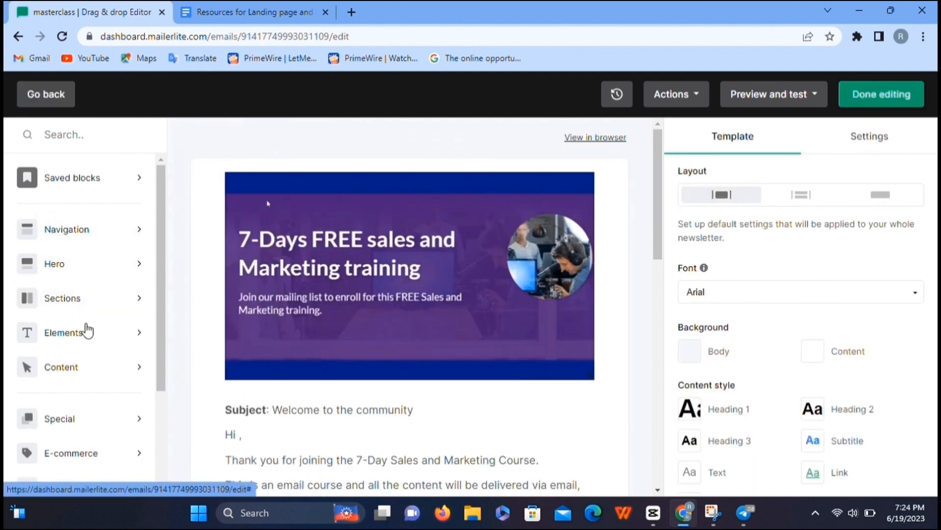
mouse_move(88, 337)
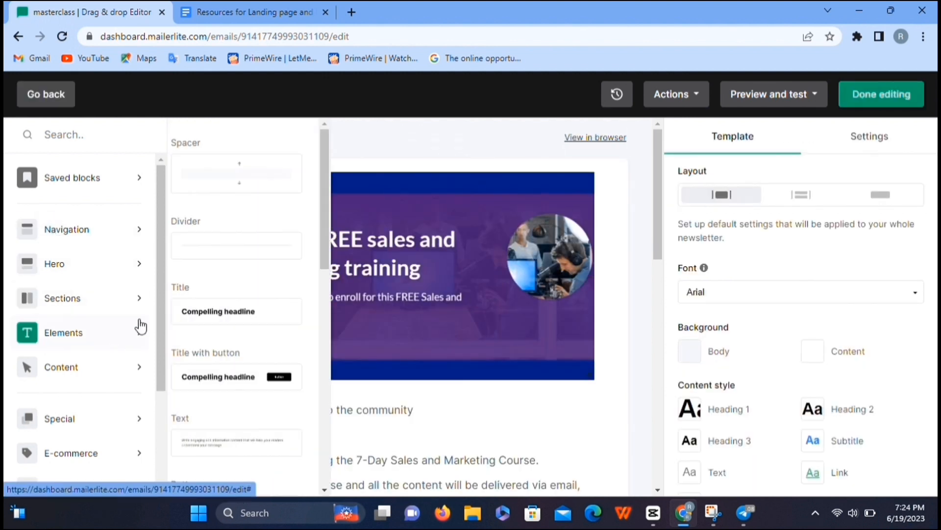
left_click_drag(354, 255, 382, 186)
left_click(467, 186)
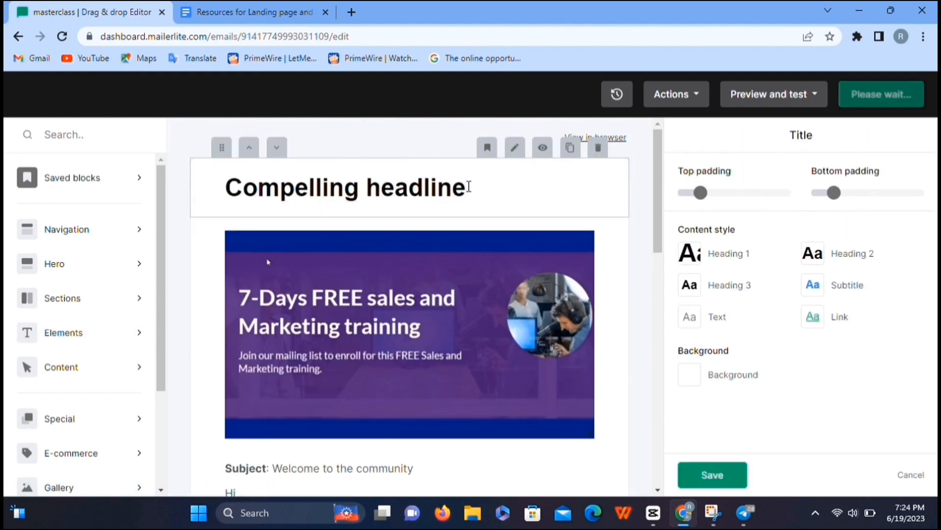
key("BackSpace")
key("BackSpace")
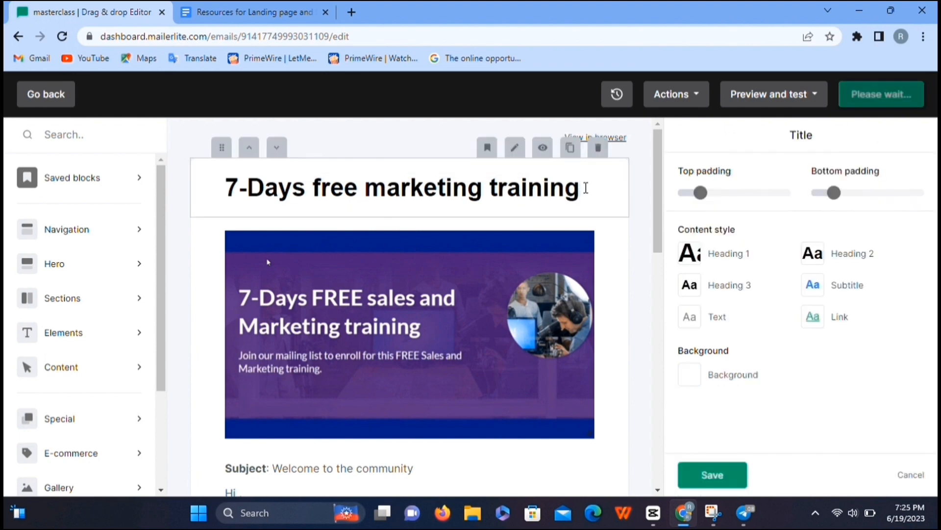
type(".")
- Save the title block and finish editing the email design to reach the recipient selection
scroll(467, 351, "down", 10)
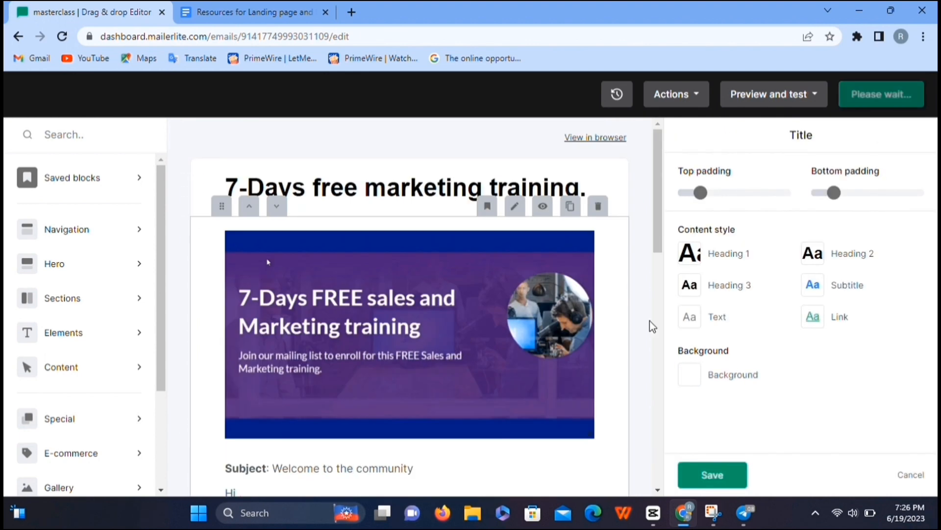
left_click(721, 475)
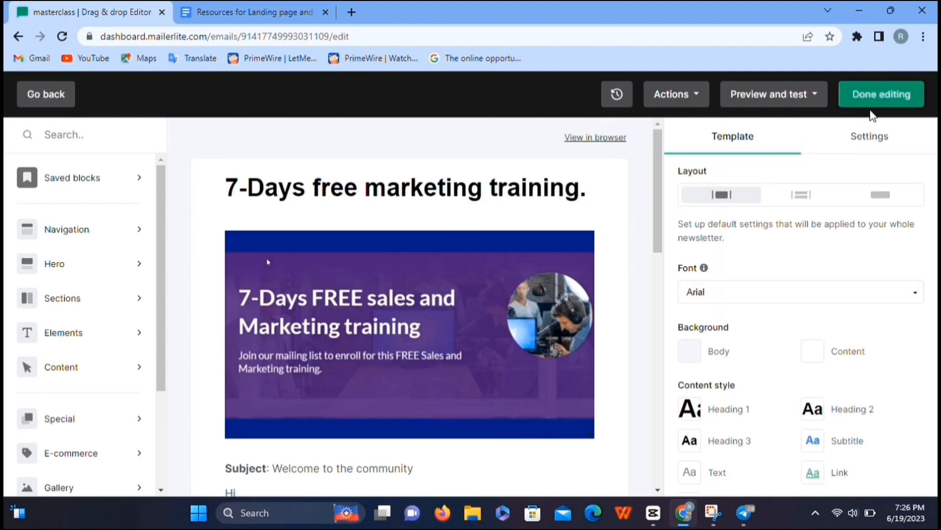
left_click(882, 94)
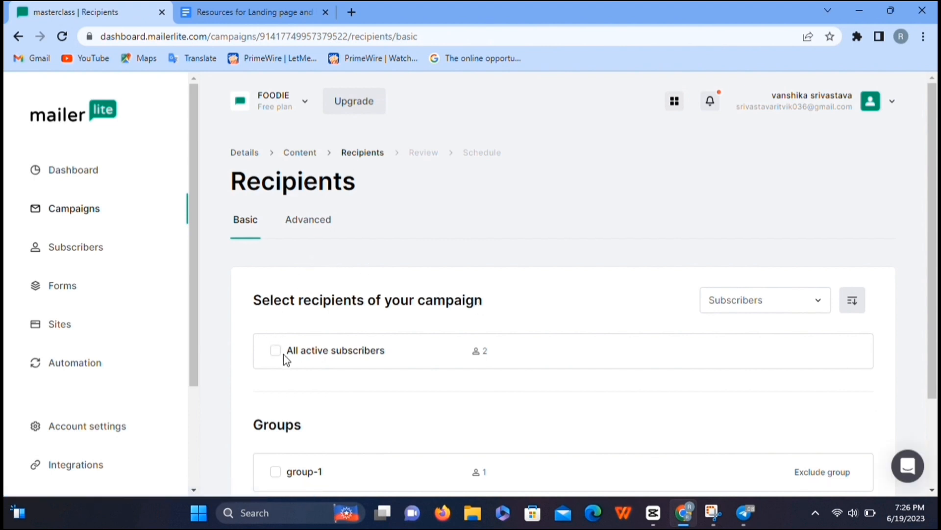
- Choose all active subscribers as the campaign's recipients and continue to the review
scroll(284, 356, "down", 2)
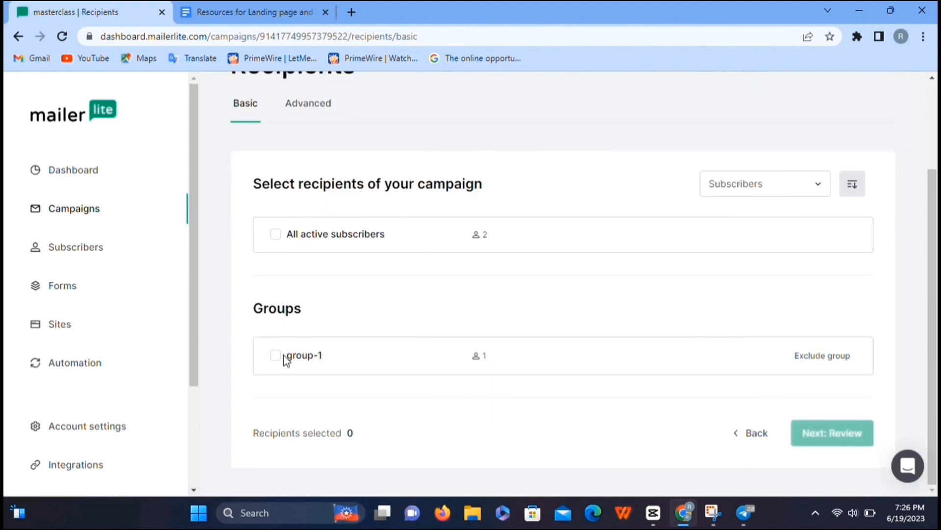
left_click(276, 355)
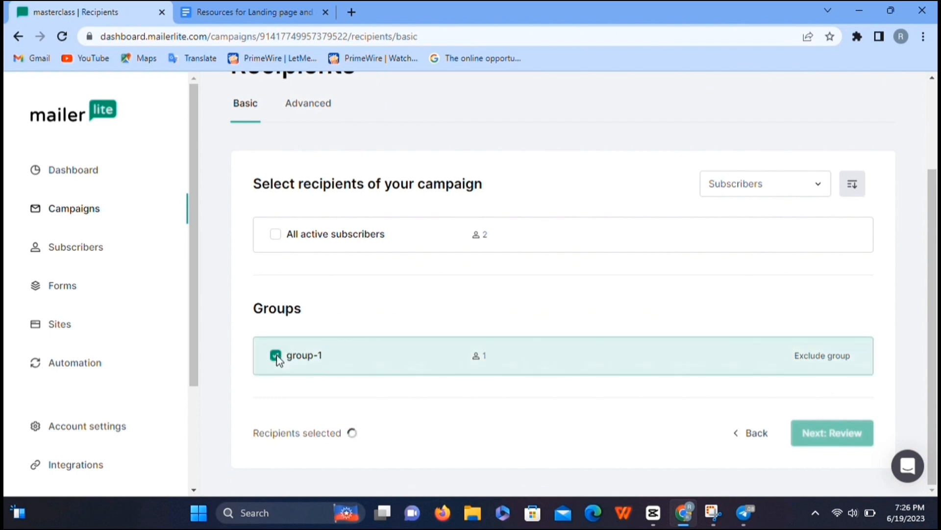
left_click(276, 235)
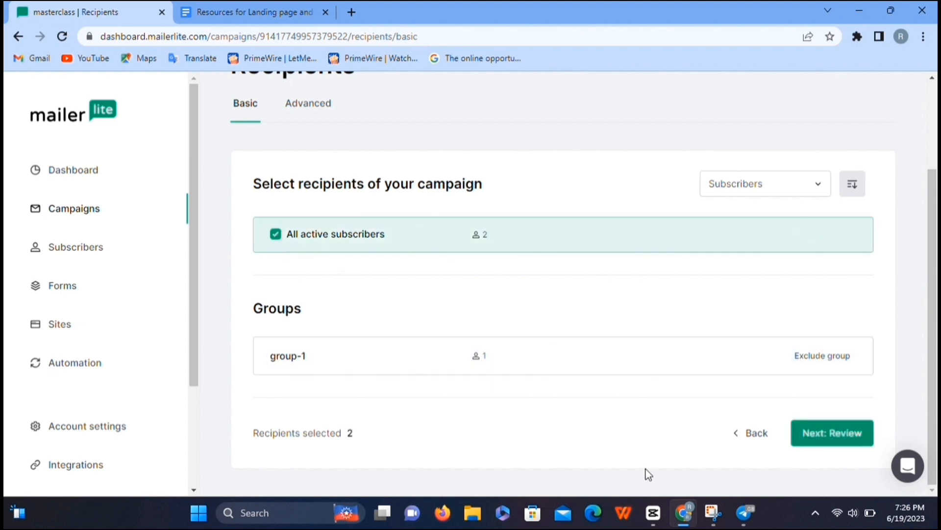
left_click(833, 430)
- Send a test email of the campaign to the account's prefilled email address
scroll(626, 382, "down", 5)
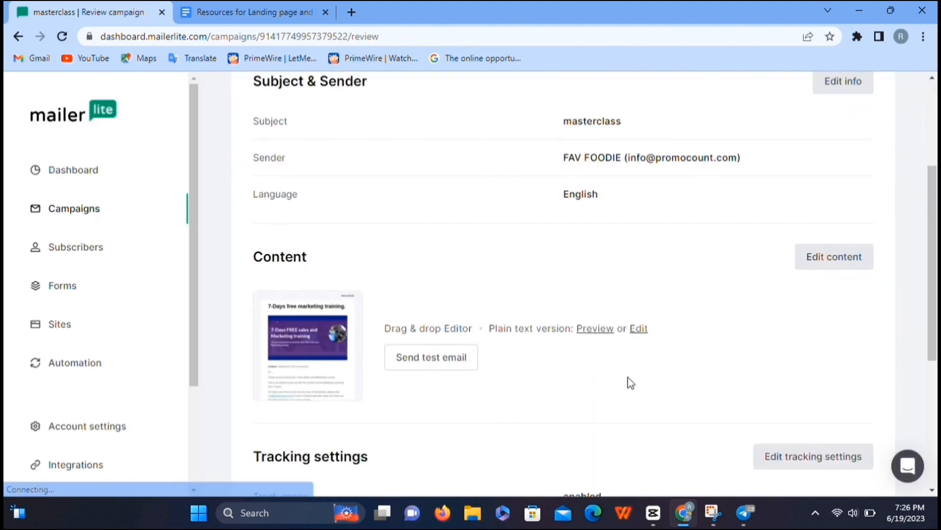
left_click(422, 268)
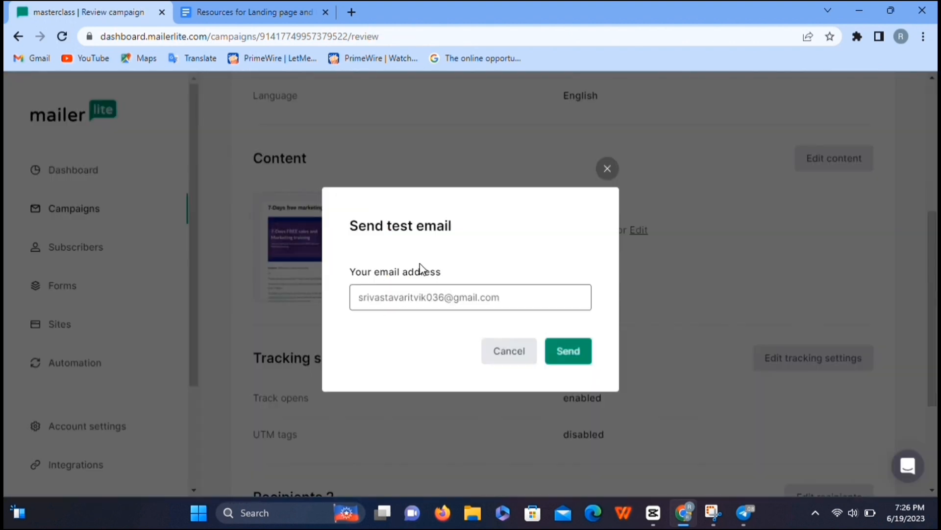
left_click(564, 350)
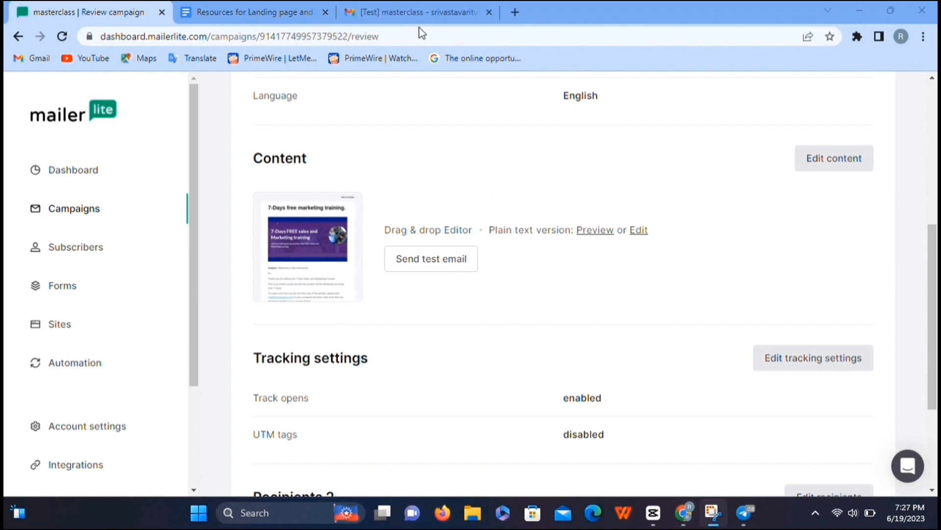
- Switch to the Gmail tab and read through the received [Test] masterclass email down to its button and footer
left_click(419, 15)
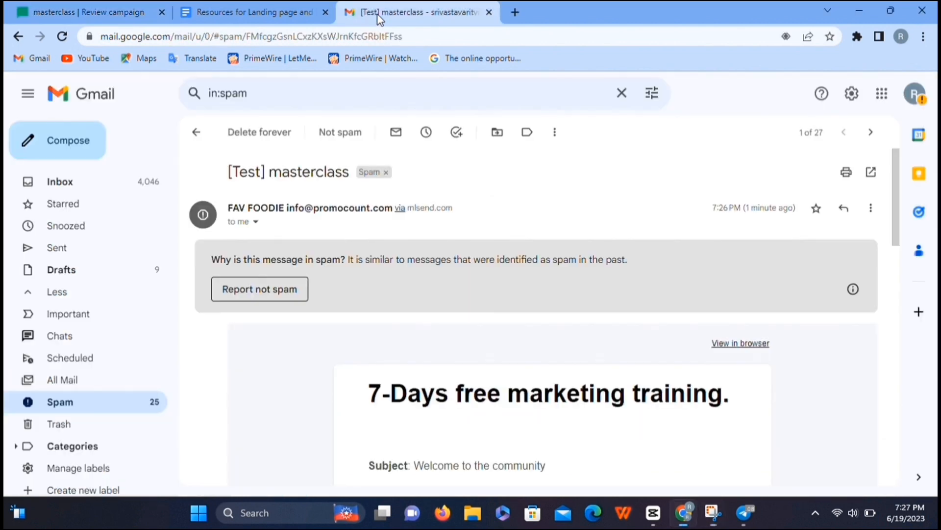
scroll(489, 348, "down", 5)
scroll(490, 348, "down", 10)
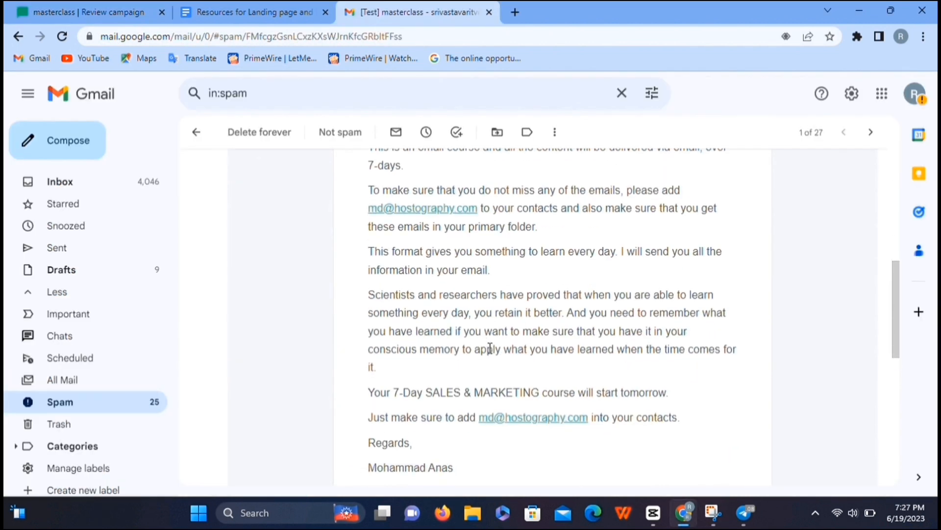
scroll(489, 348, "down", 2)
scroll(489, 348, "up", 10)
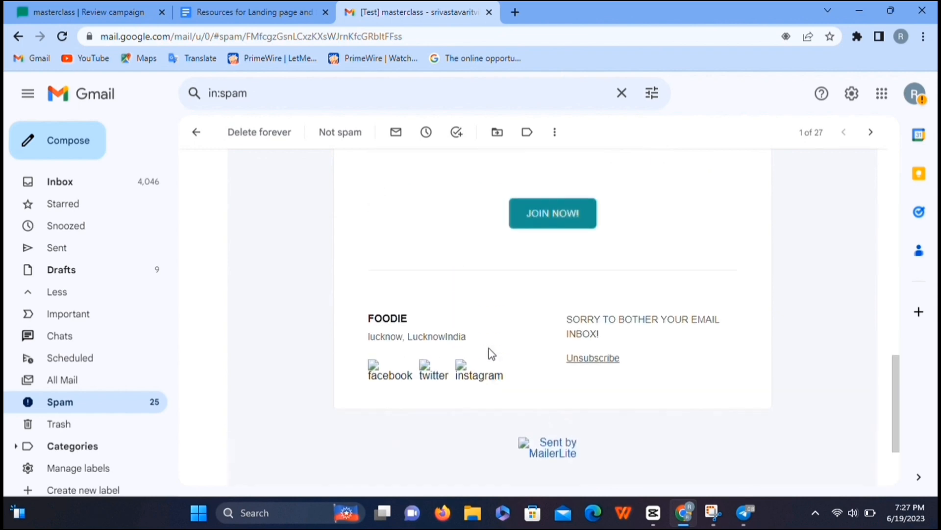
- Return to the MailerLite tab and send the masterclass campaign with the Send now schedule option
left_click(91, 15)
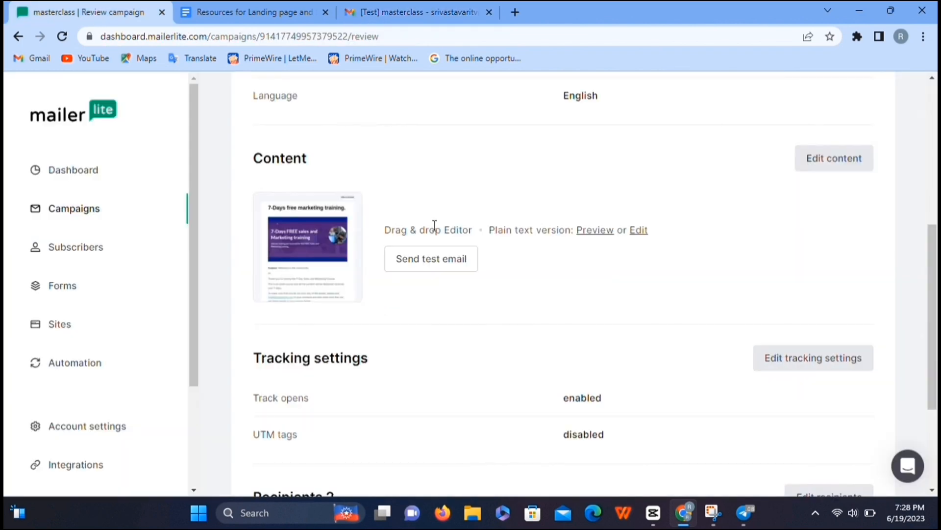
scroll(434, 225, "down", 4)
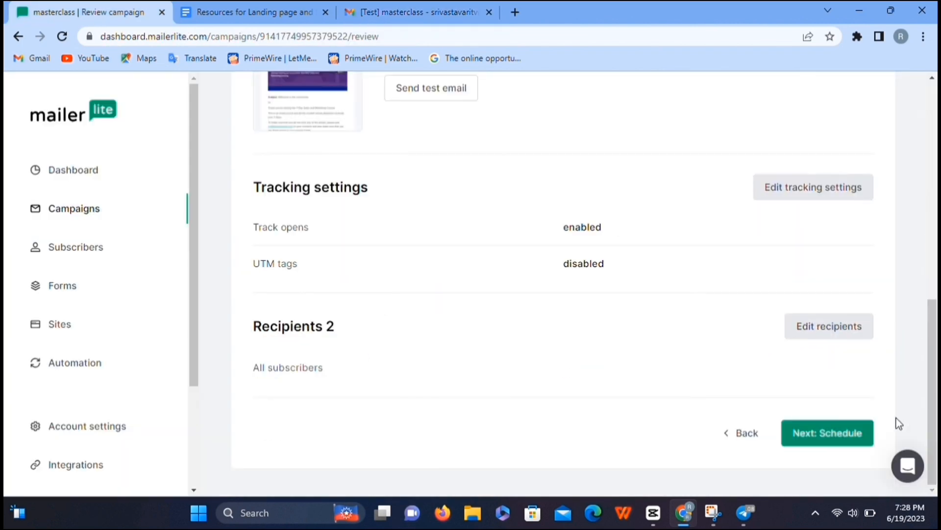
left_click(854, 432)
scroll(466, 431, "down", 3)
scroll(464, 387, "down", 1)
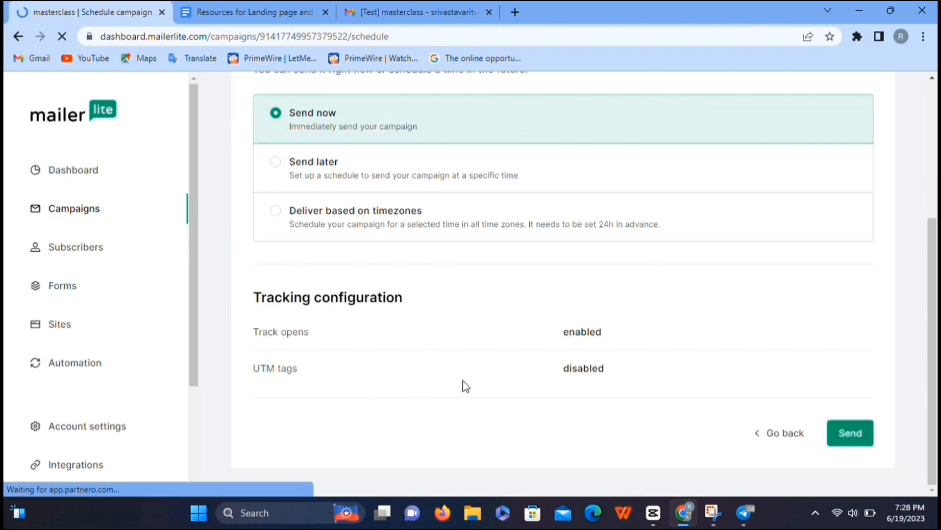
left_click(840, 435)
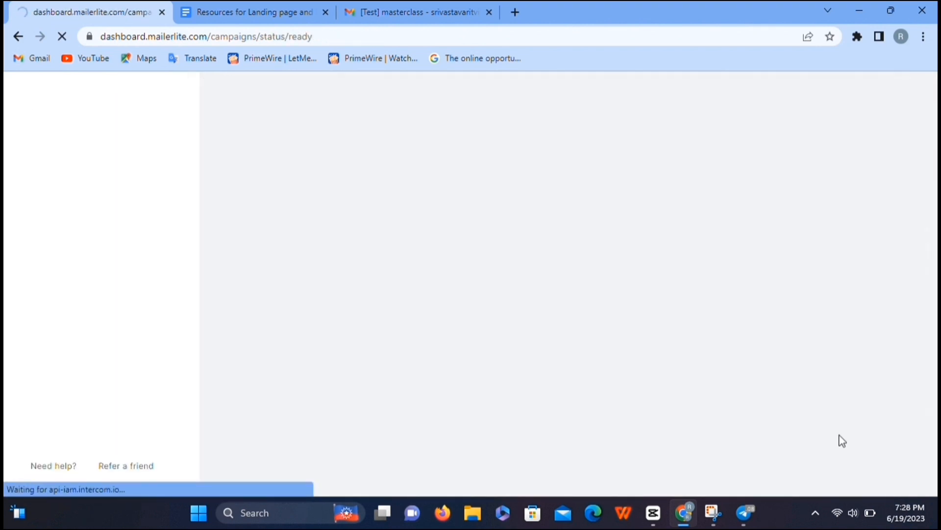